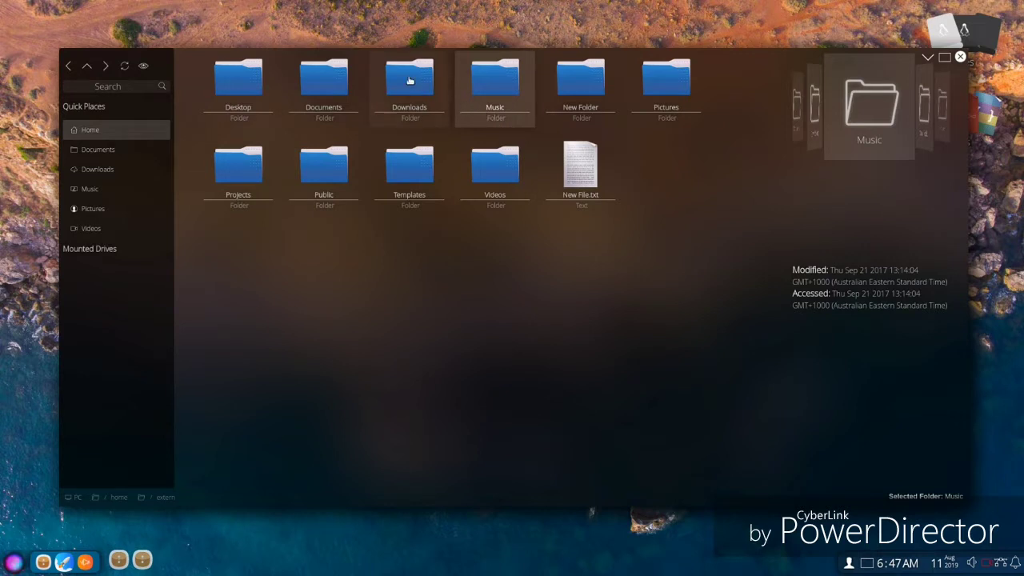
# - Select the Downloads folder in Home and browse the Pictures and Videos folders
pyautogui.click(408, 80)
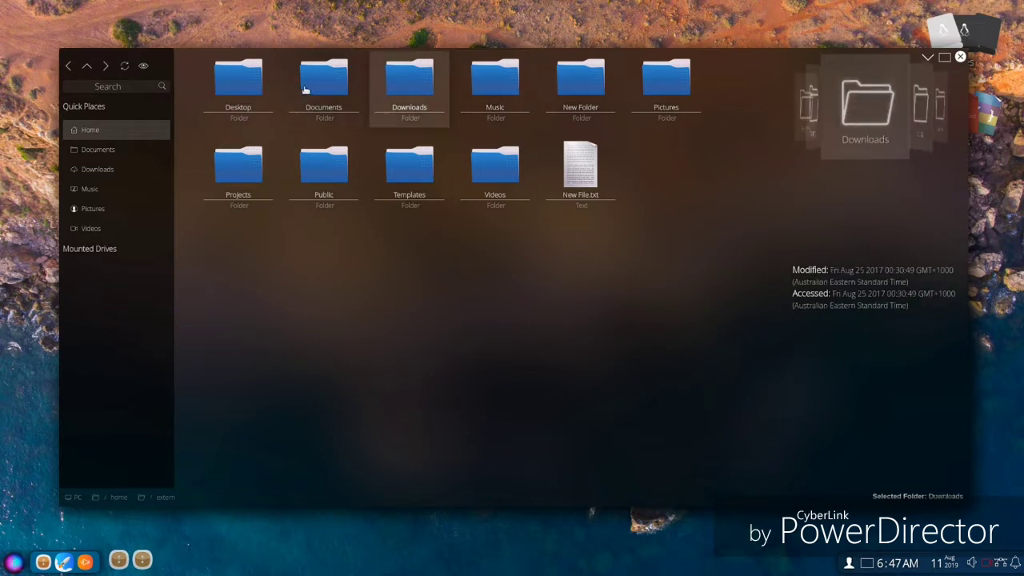
pyautogui.click(97, 207)
pyautogui.click(96, 231)
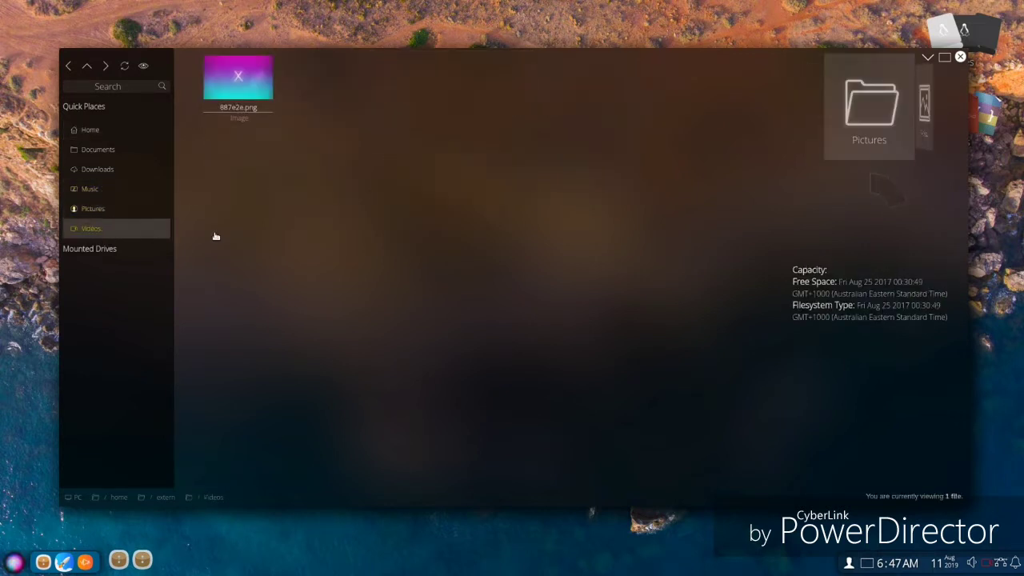
# - Look through the clips in the Videos folder, selecting The Social Revolution and the screen captures to view their details
pyautogui.click(498, 83)
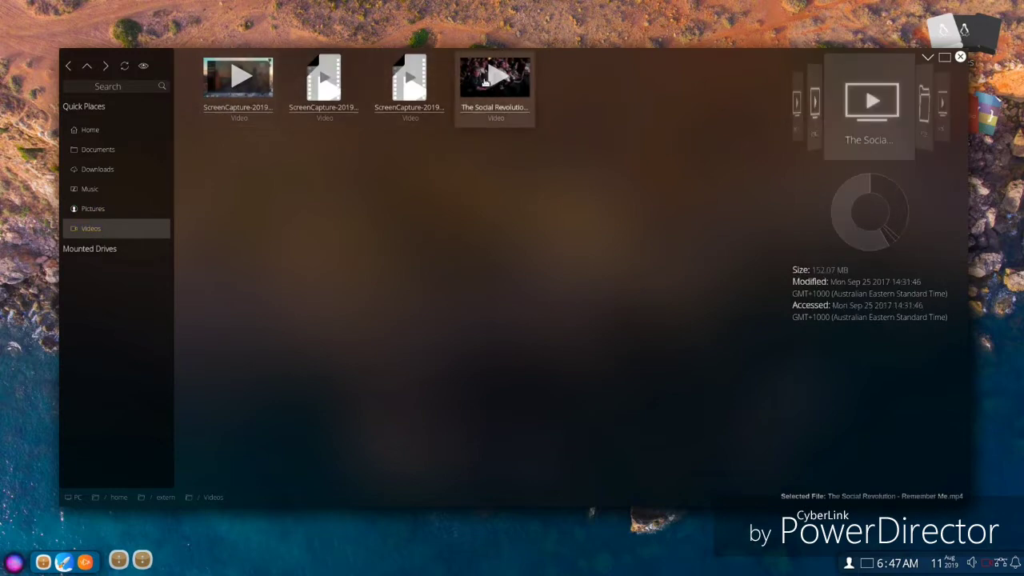
pyautogui.click(263, 93)
pyautogui.press('Right')
pyautogui.press('Right')
pyautogui.click(340, 87)
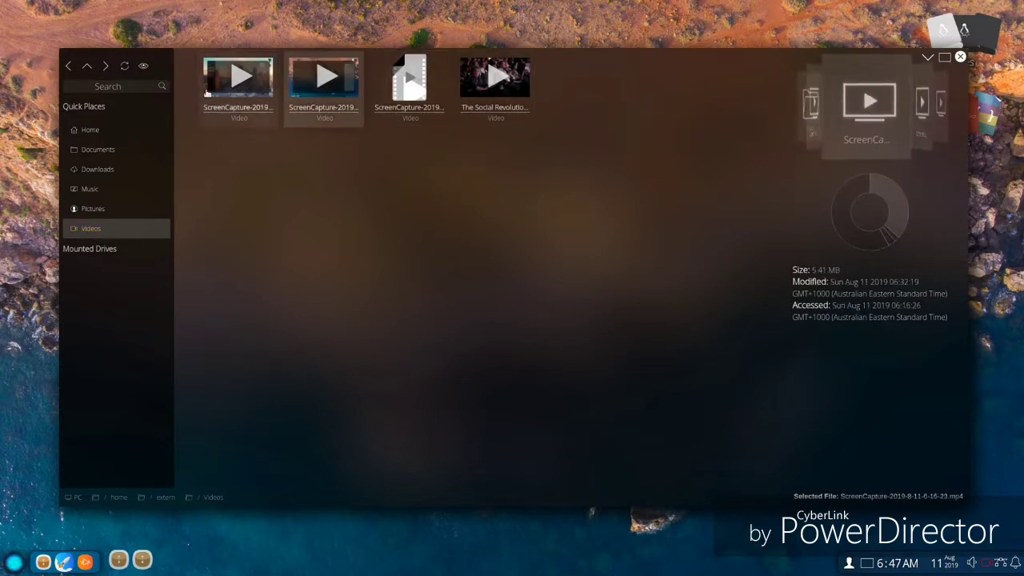
pyautogui.click(240, 84)
# - Play The Social Revolution - Remember Me.mp4 from about 1:05, view it full screen and close the player
pyautogui.doubleClick(485, 94)
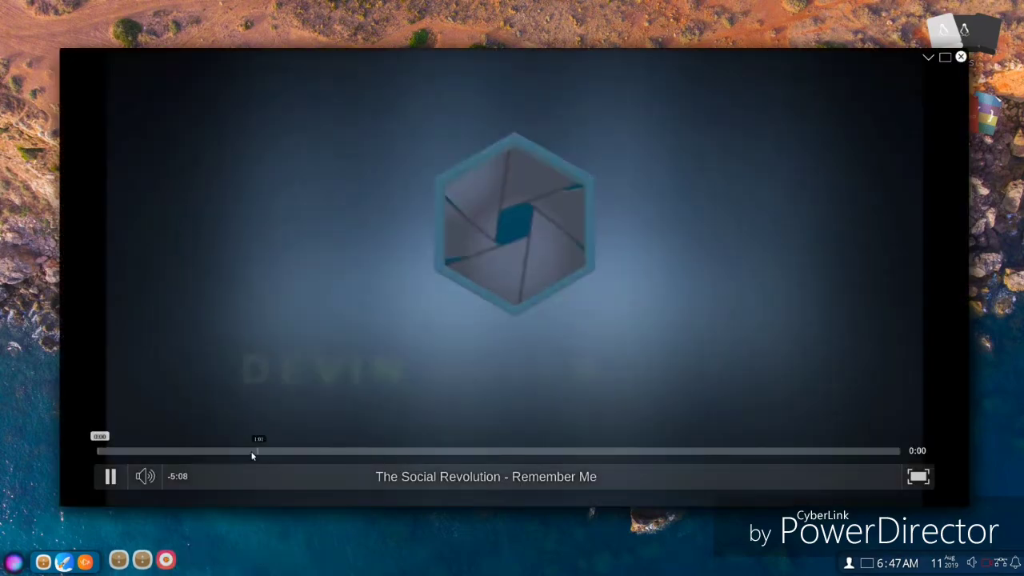
pyautogui.click(266, 452)
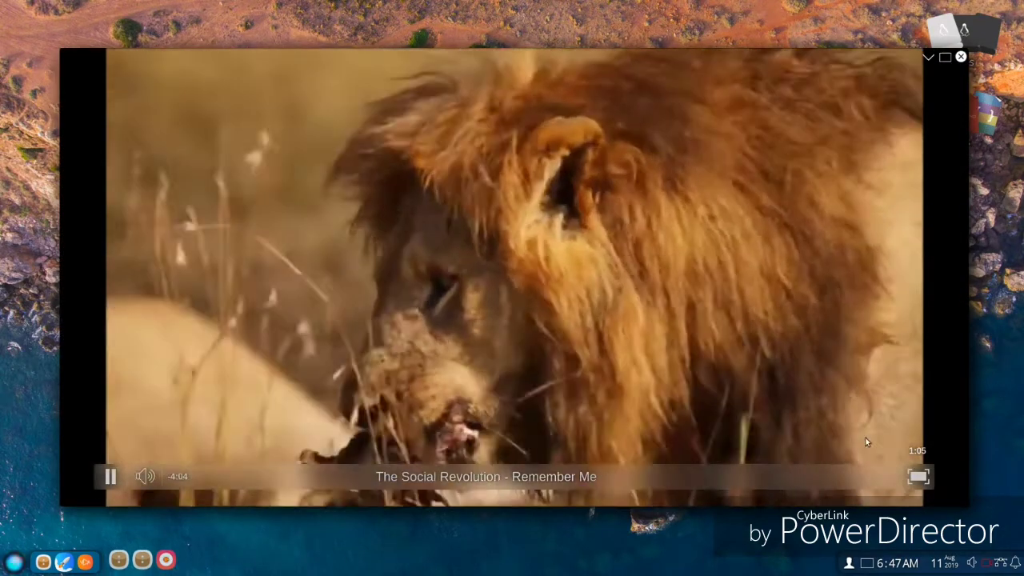
pyautogui.click(918, 476)
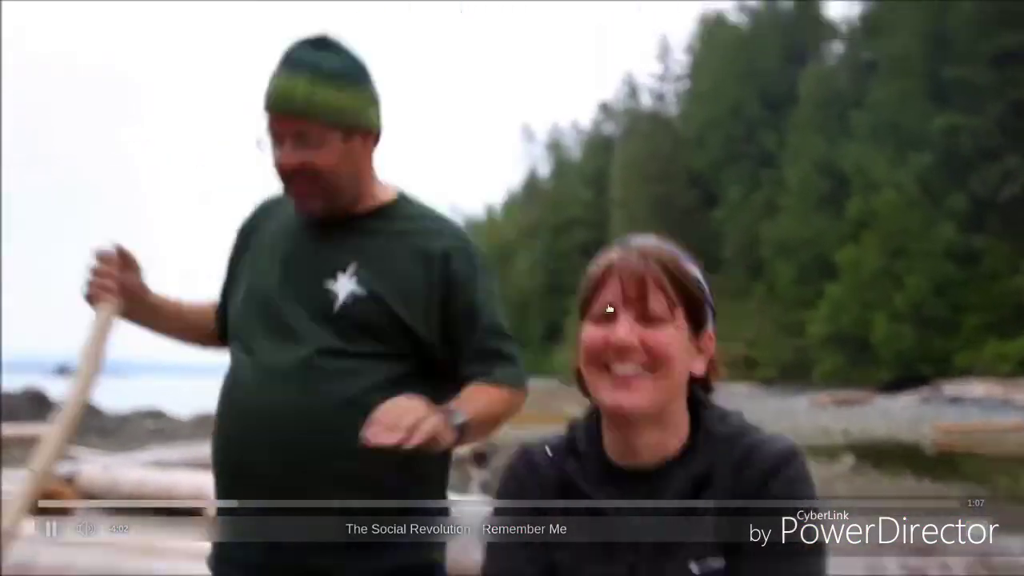
pyautogui.doubleClick(707, 260)
pyautogui.press('q')
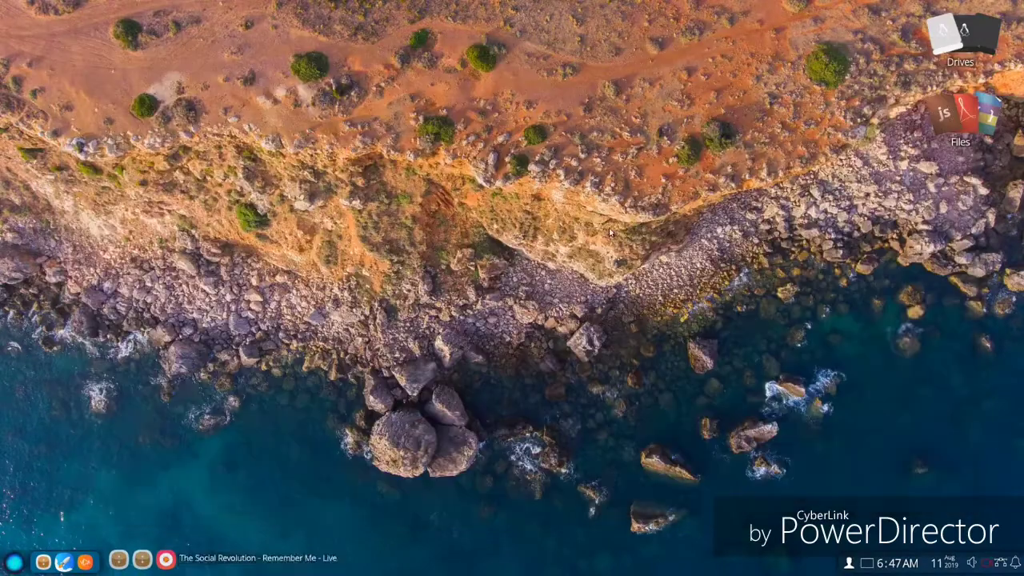
# - Launch the Music app and open the album ГОРГОРОД from the top albums
pyautogui.click(16, 562)
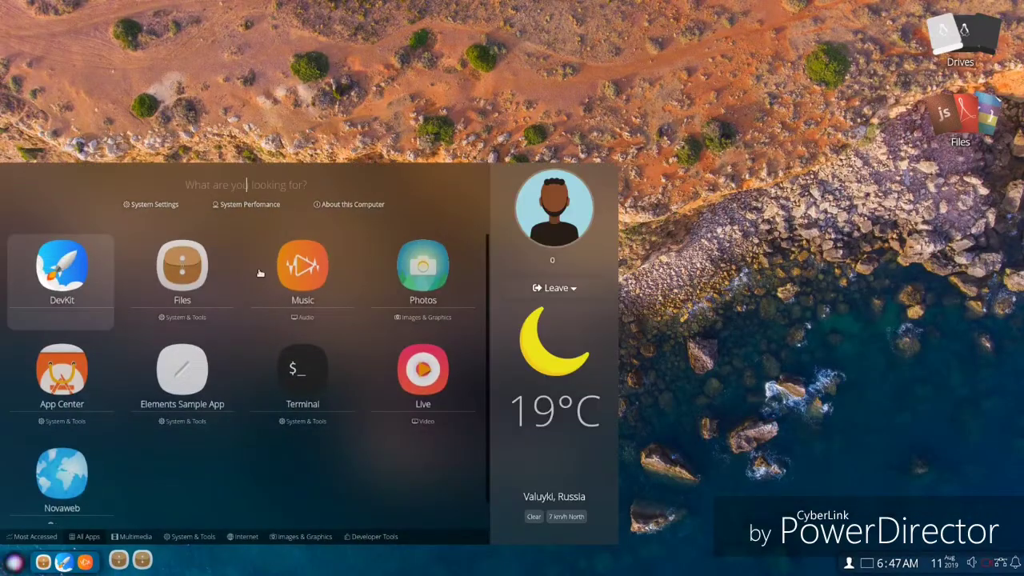
pyautogui.click(298, 269)
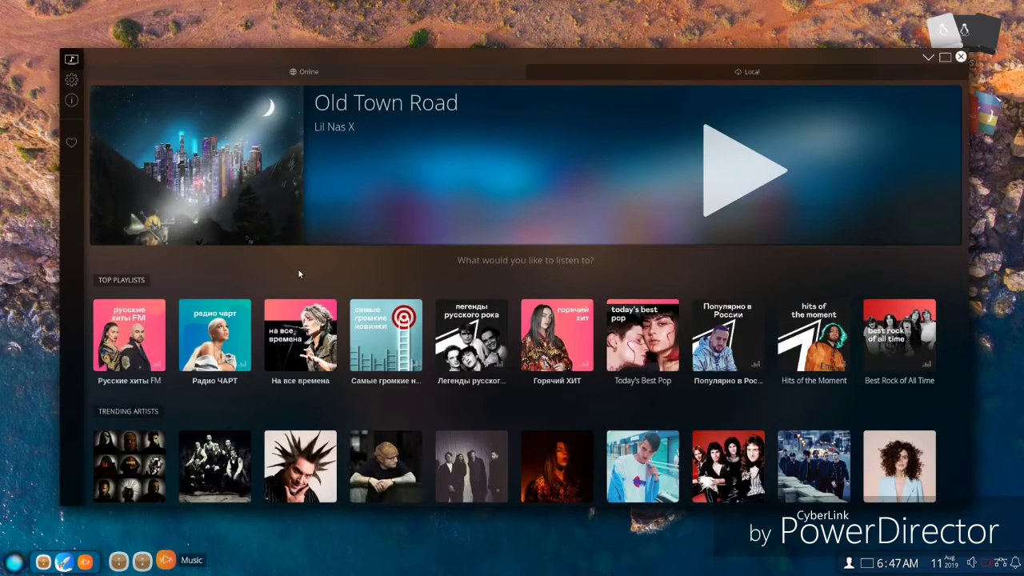
pyautogui.scroll(-3, 599, 263)
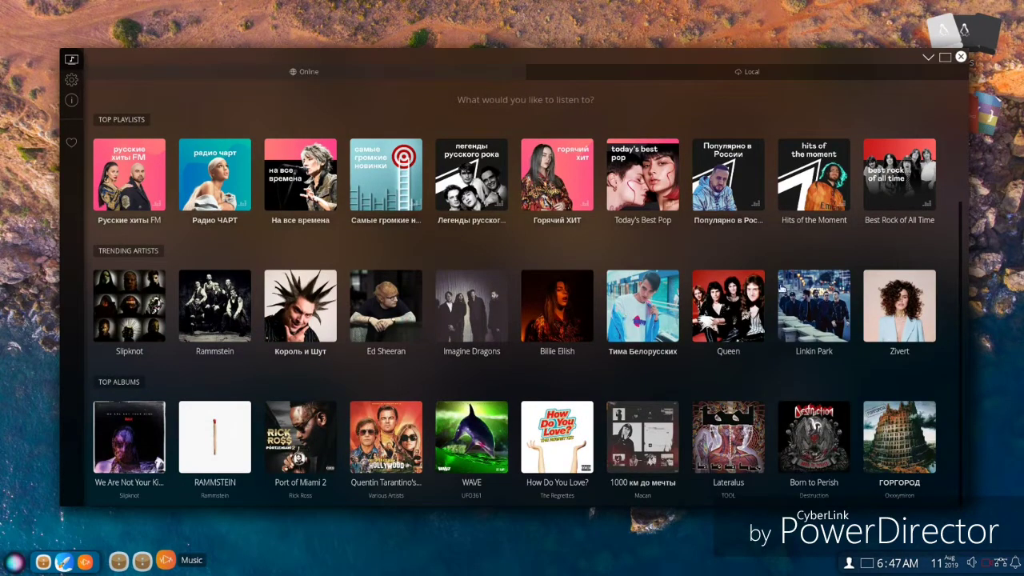
pyautogui.click(893, 446)
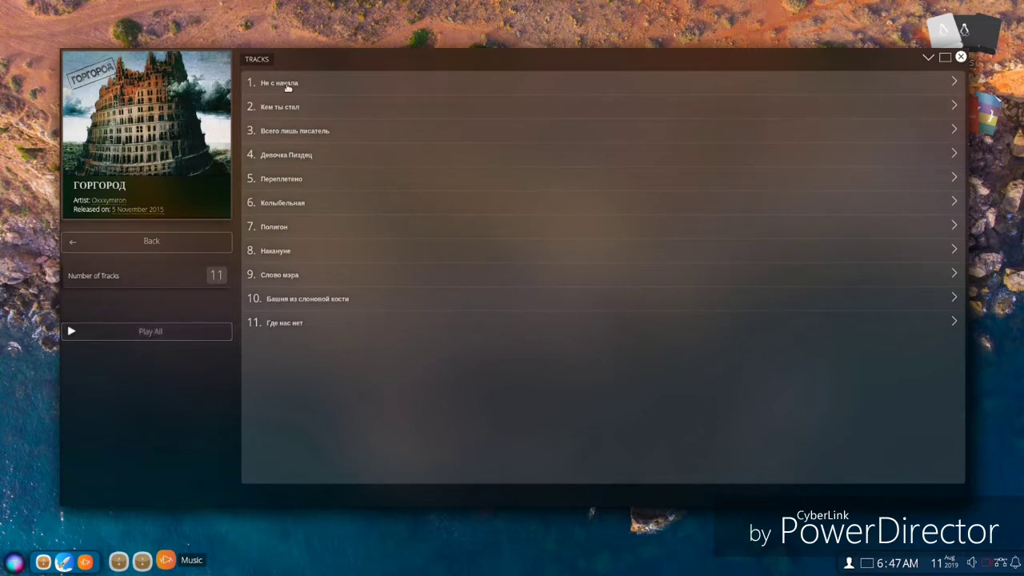
# - Play the track Не с начала, view the Oxxxymiron artist page and return to the online music overview
pyautogui.click(288, 84)
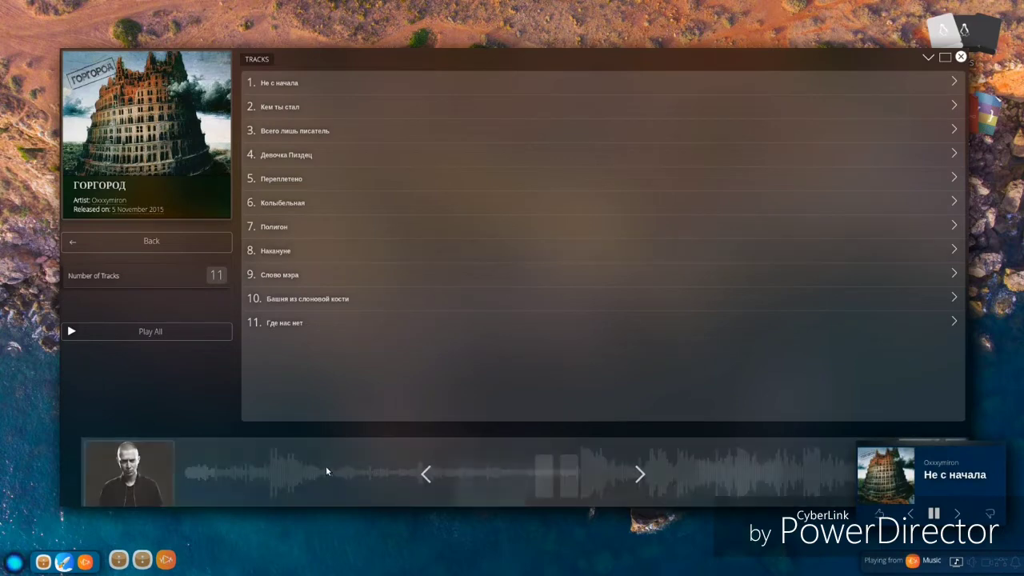
pyautogui.click(326, 467)
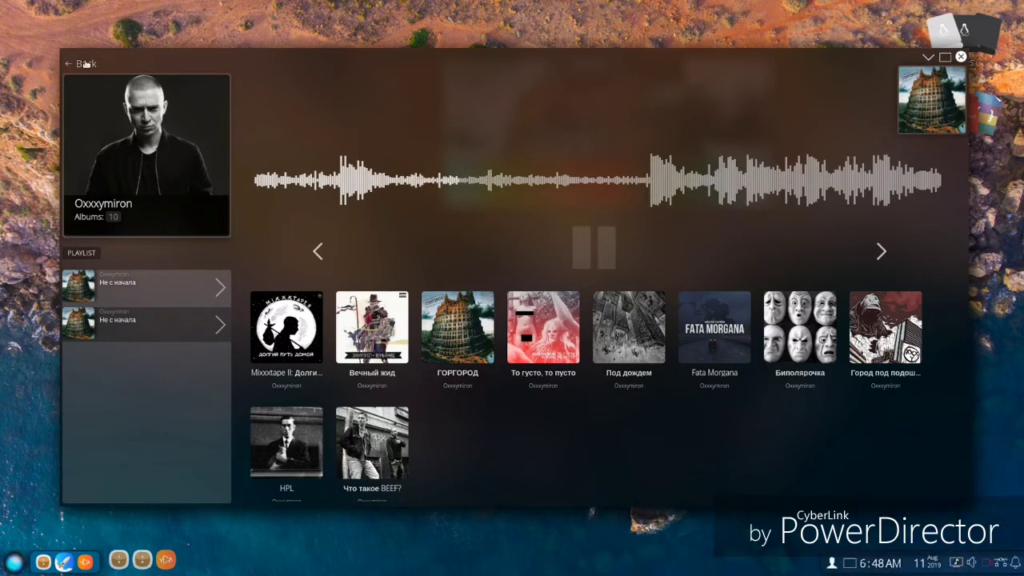
pyautogui.click(931, 100)
pyautogui.click(136, 242)
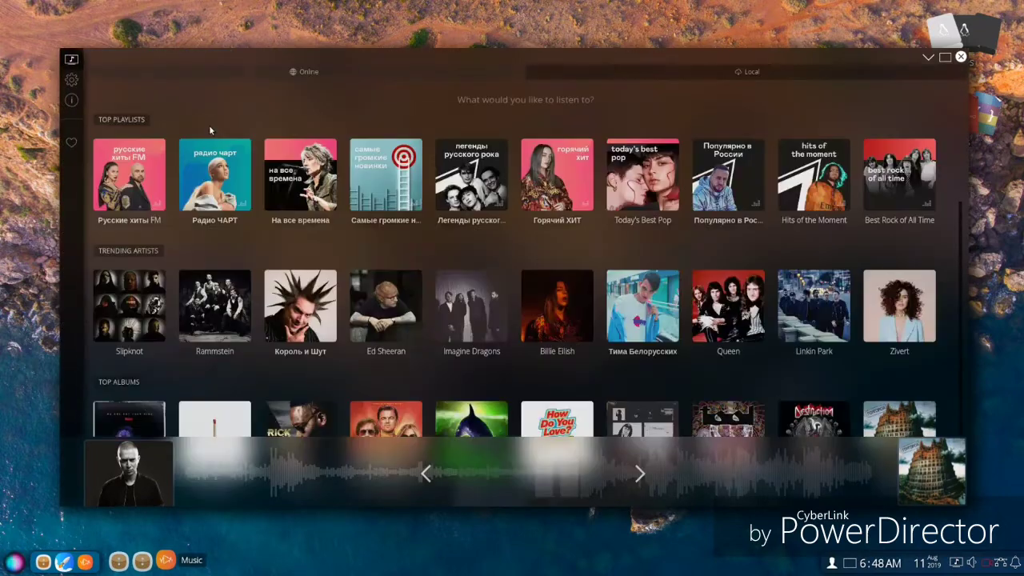
# - Set the 32 Hz equalizer band to -2 and slightly lower the 20 kHz band in the Music settings, closing the app when done
pyautogui.click(70, 80)
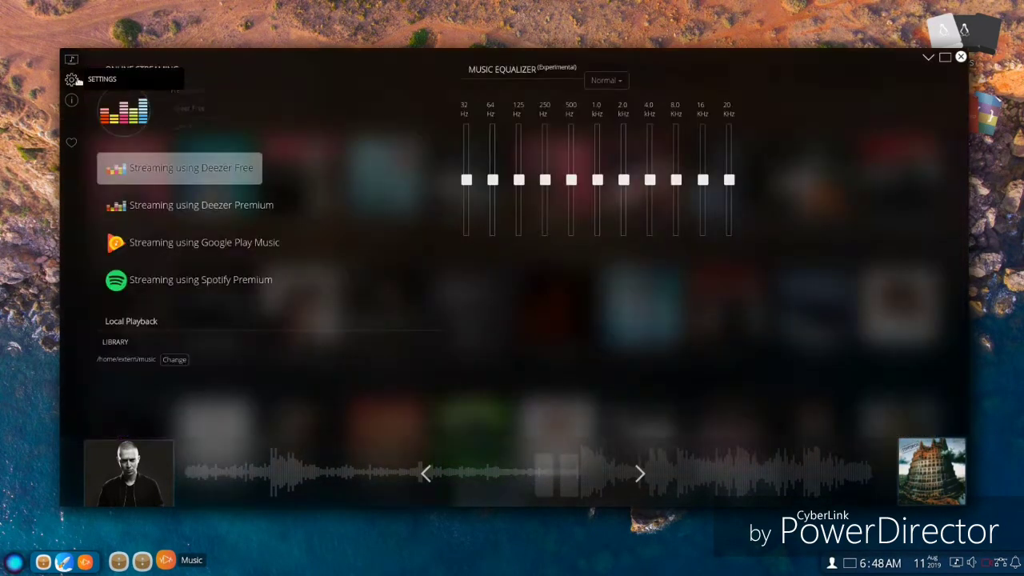
pyautogui.moveTo(468, 231); pyautogui.dragTo(466, 176)
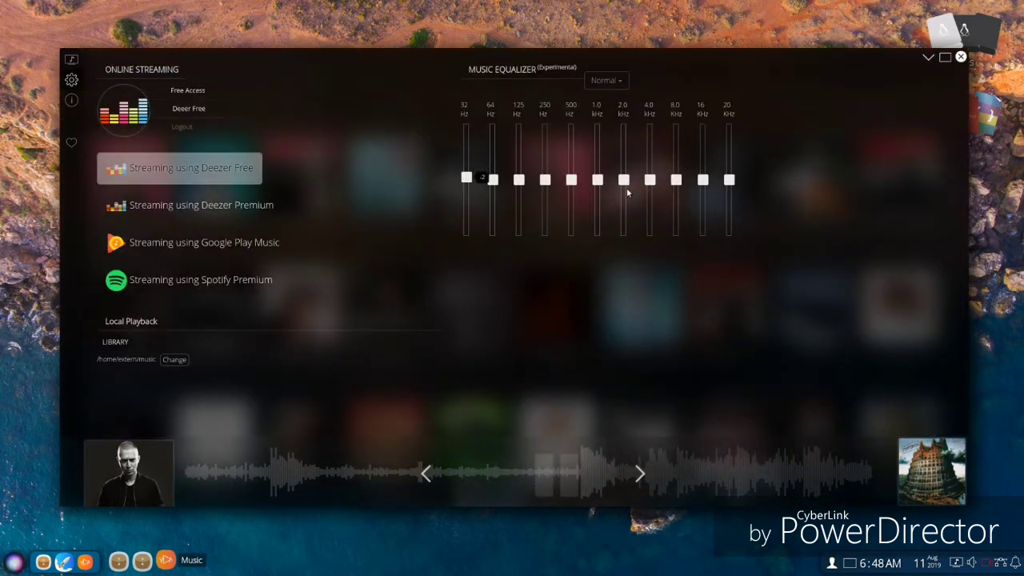
pyautogui.moveTo(728, 232); pyautogui.dragTo(729, 181)
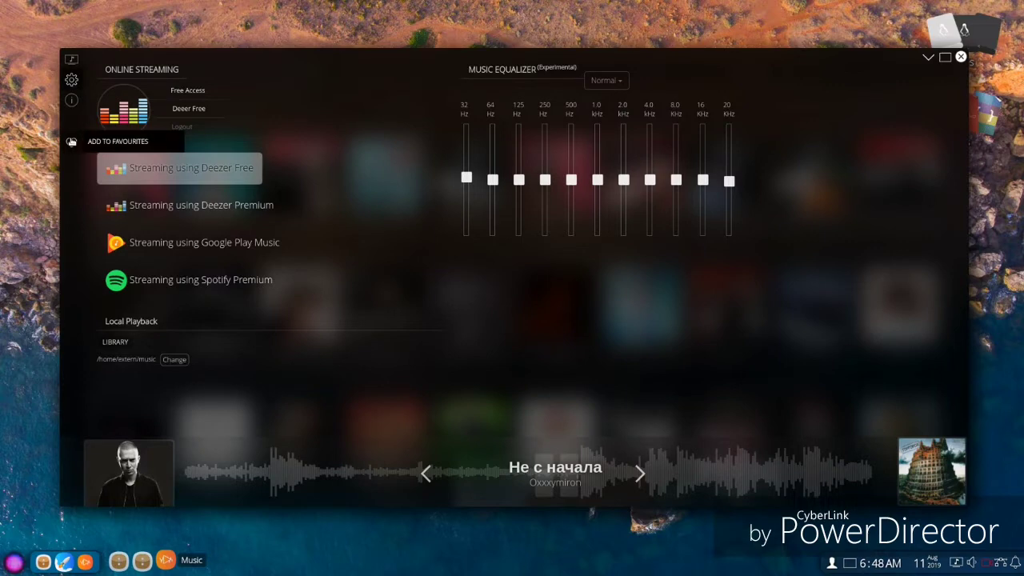
pyautogui.click(71, 59)
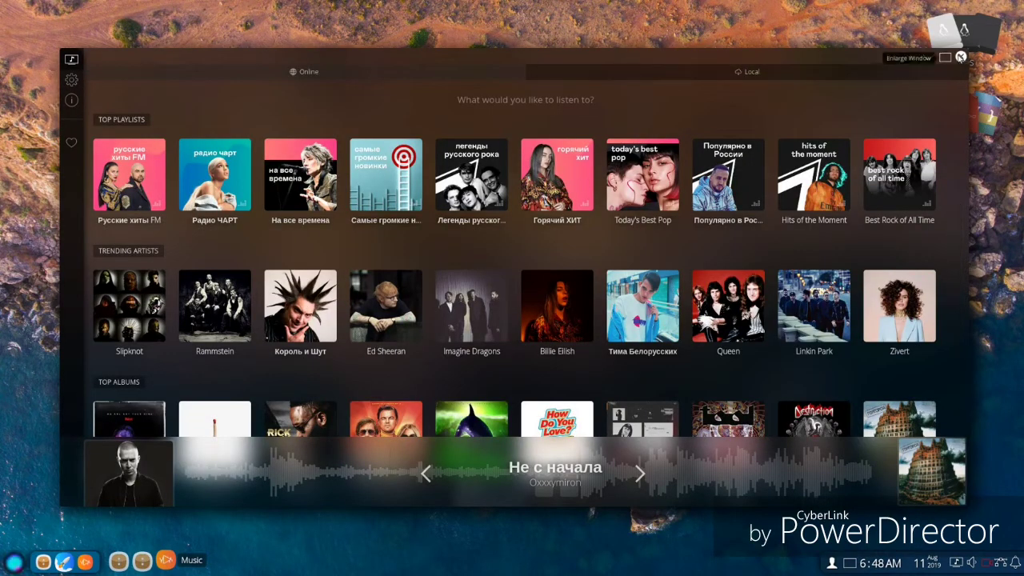
pyautogui.click(961, 56)
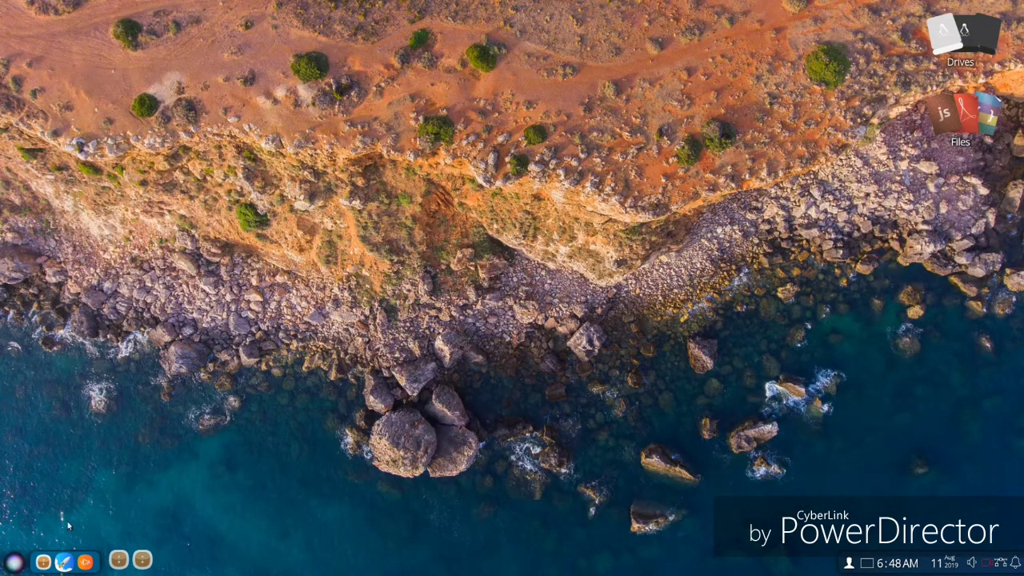
# - Launch the Photos app for a brief look and close it
pyautogui.click(14, 562)
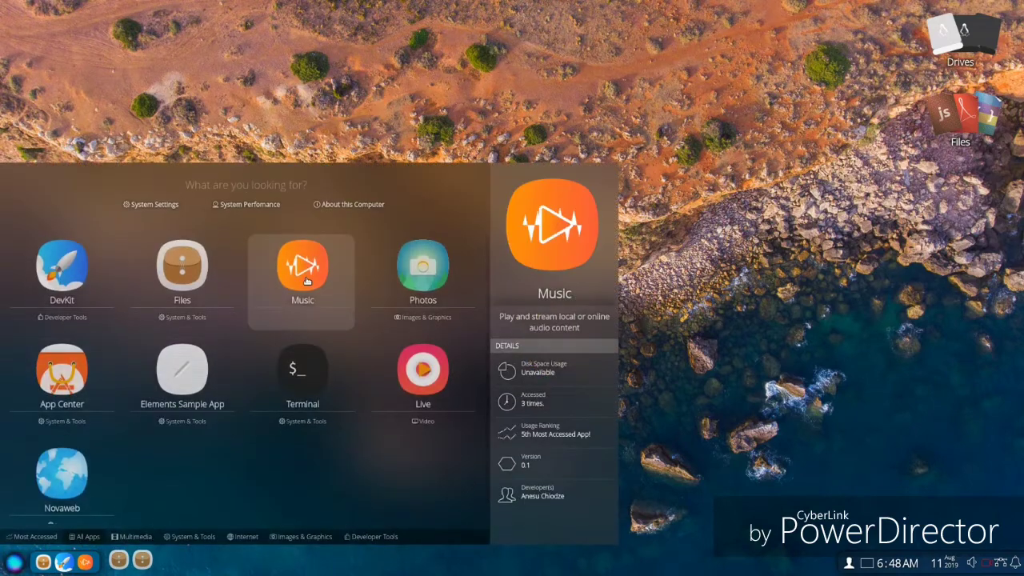
pyautogui.click(407, 275)
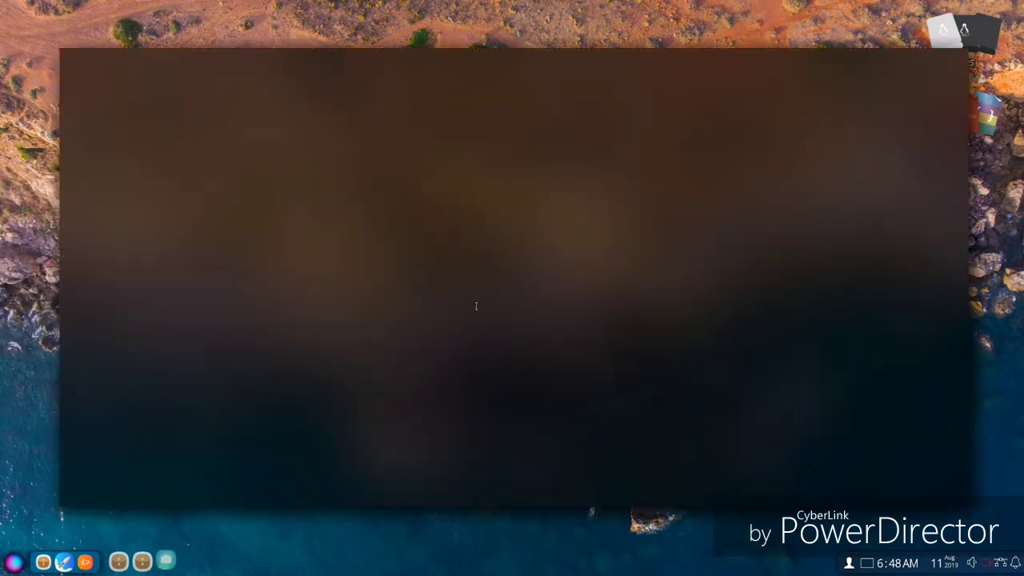
pyautogui.click(959, 57)
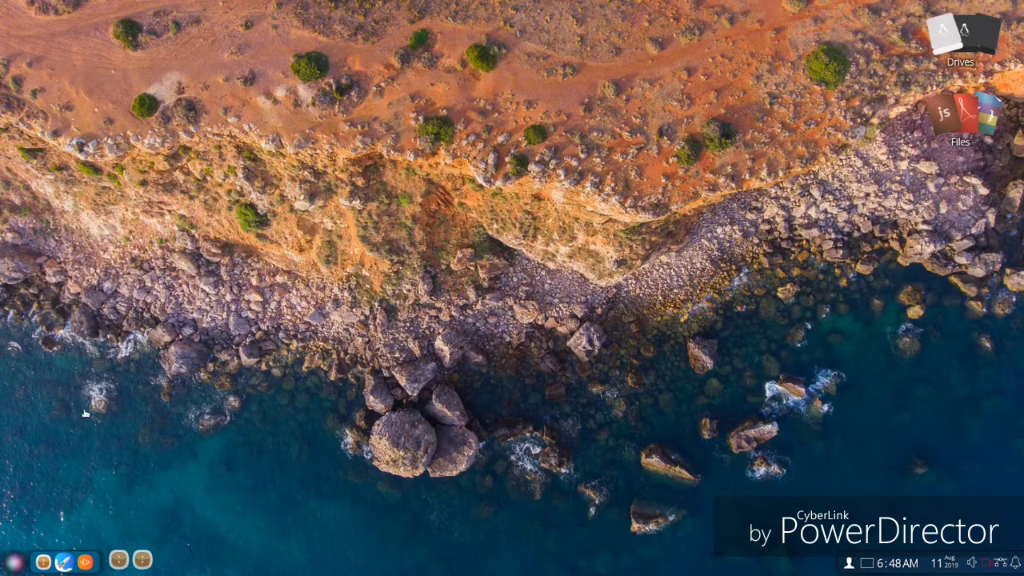
# - Launch the App Center, check for app updates and return to its home page
pyautogui.click(15, 562)
pyautogui.click(57, 372)
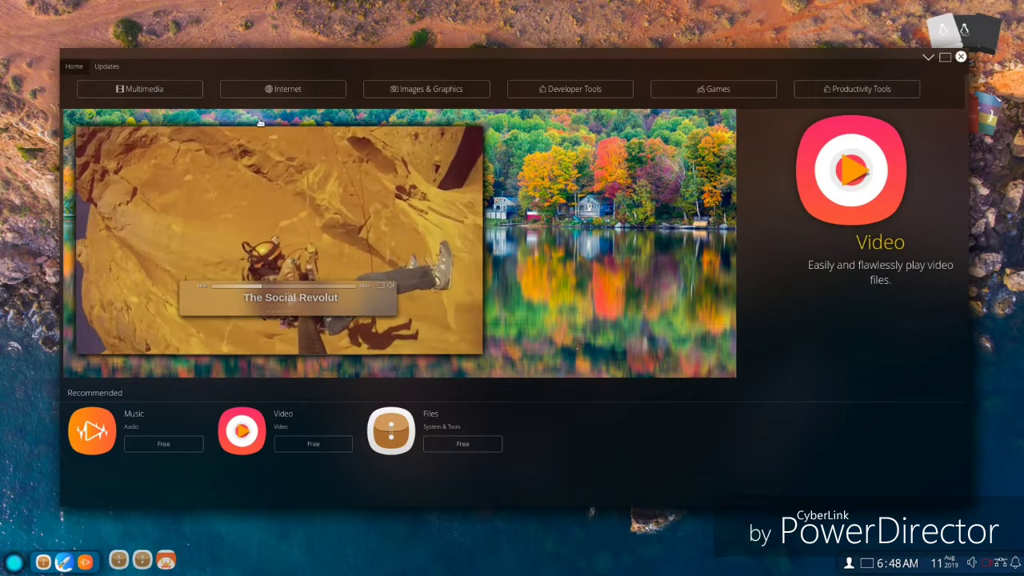
pyautogui.click(107, 67)
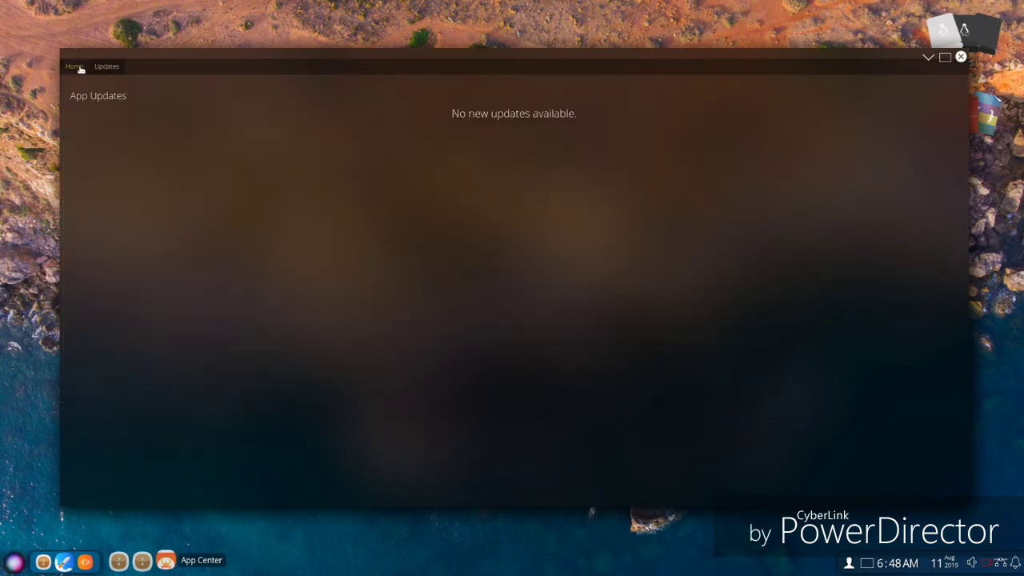
pyautogui.click(73, 66)
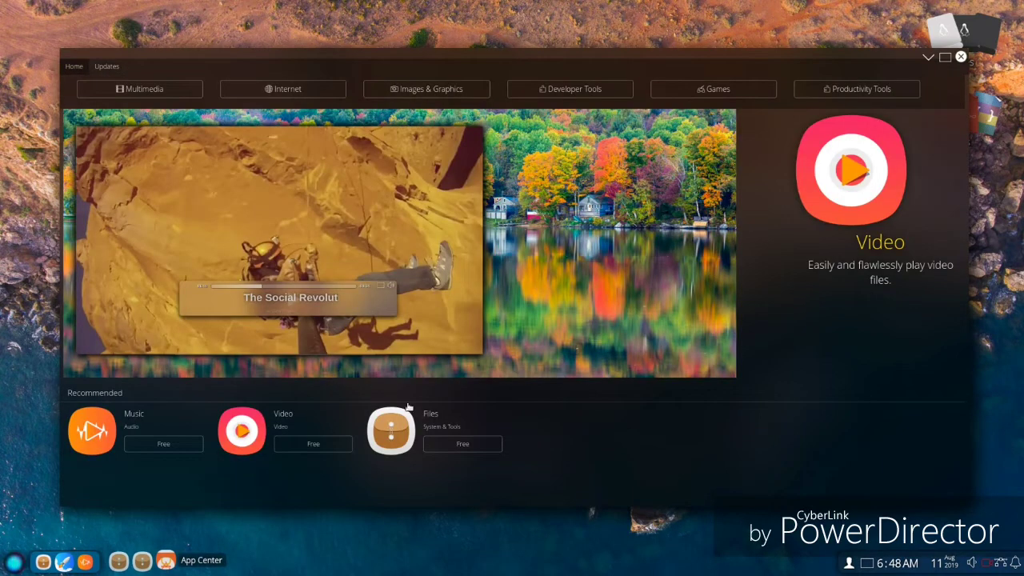
# - View the App Center detail pages of the Files and Music apps, closing the App Center when done
pyautogui.click(453, 445)
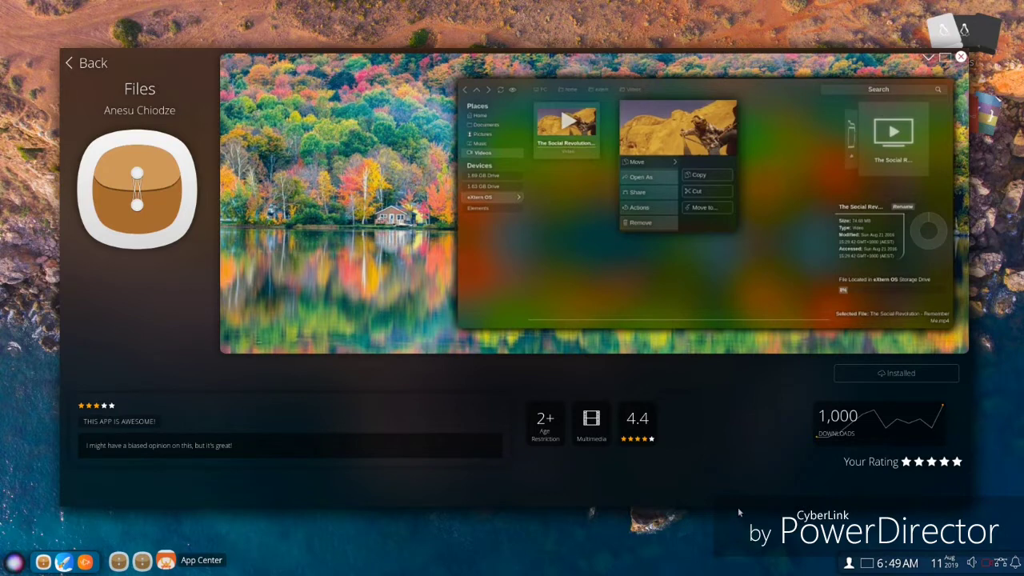
pyautogui.moveTo(861, 404)
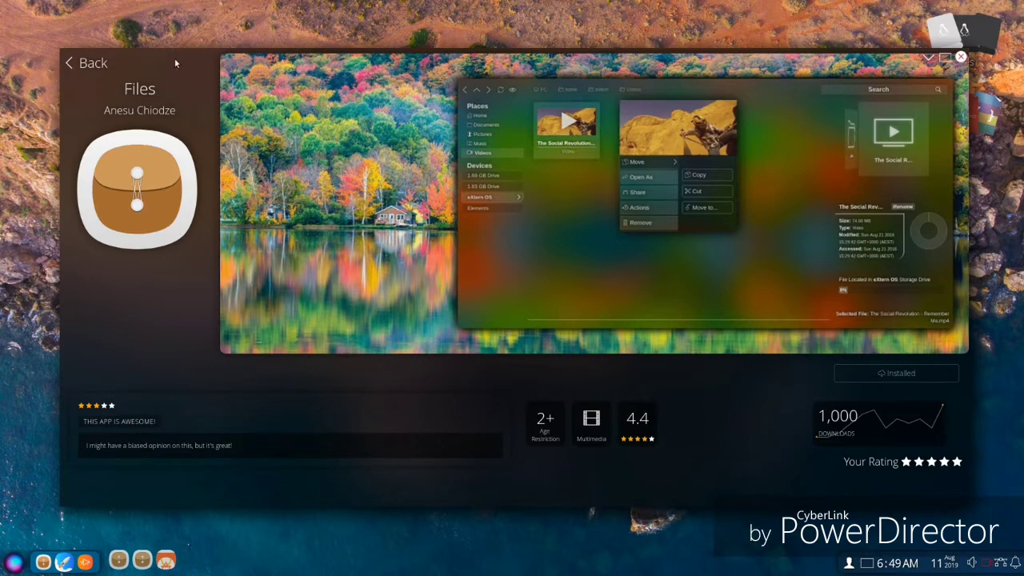
pyautogui.click(88, 63)
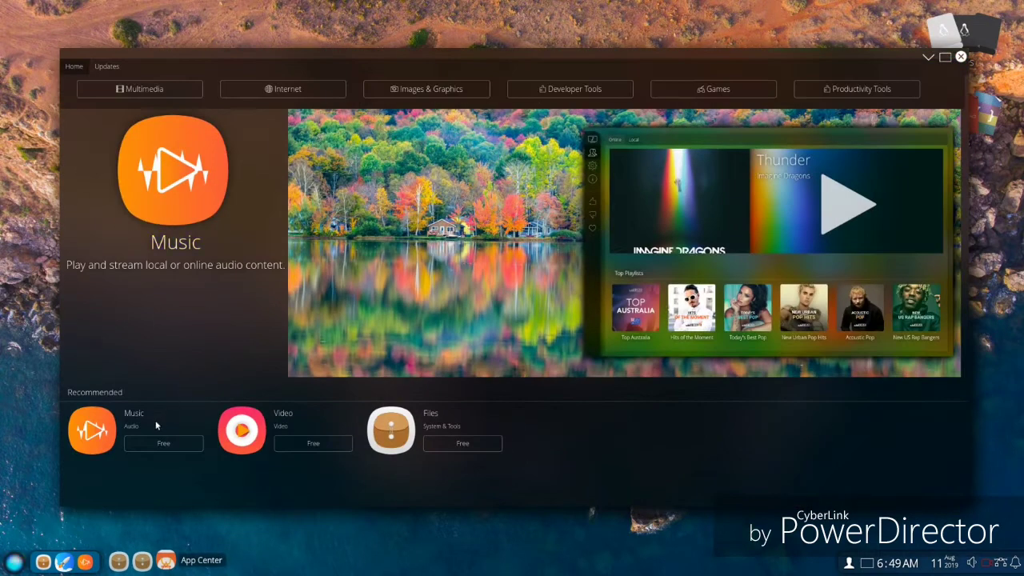
pyautogui.click(165, 445)
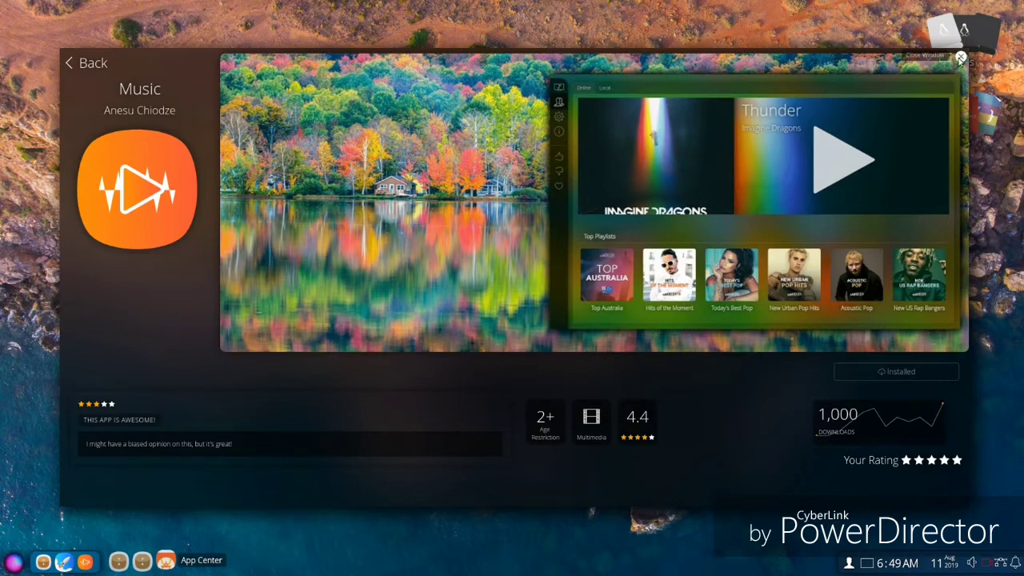
pyautogui.click(960, 57)
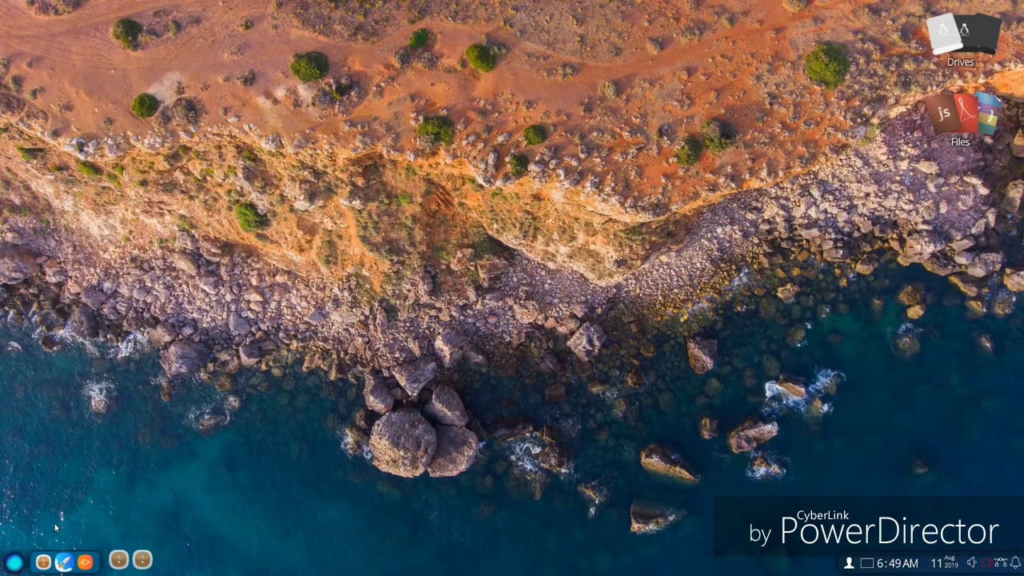
# - Launch the Elements Sample App and enter sample text in the Quick Posting form's Post Content editor
pyautogui.click(12, 562)
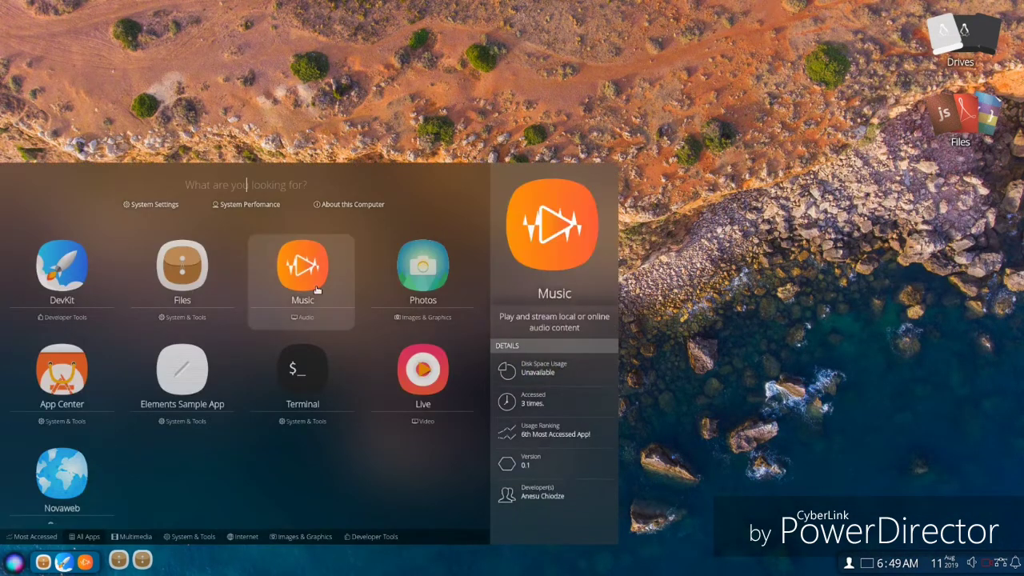
pyautogui.click(186, 378)
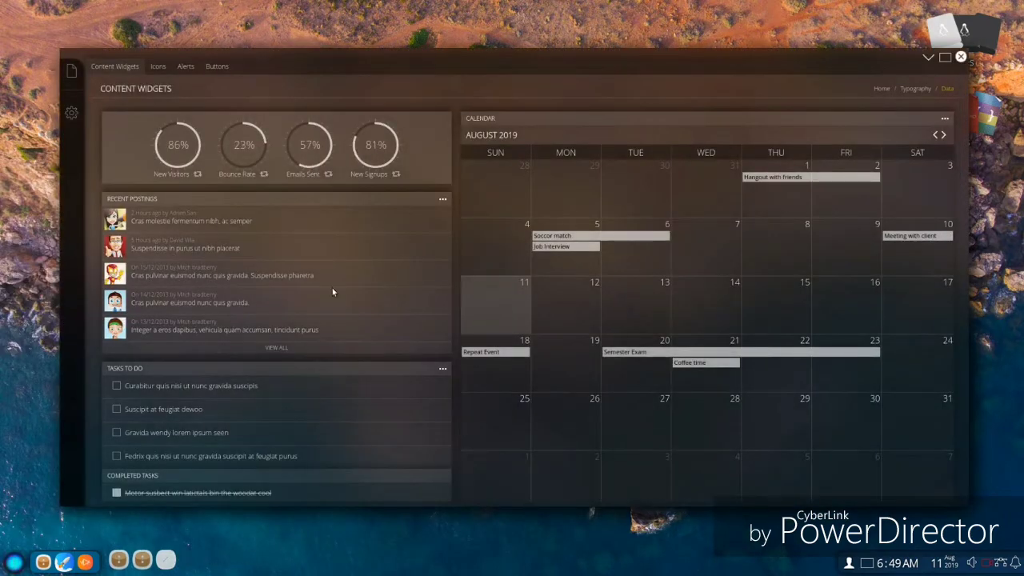
pyautogui.scroll(-10, 585, 256)
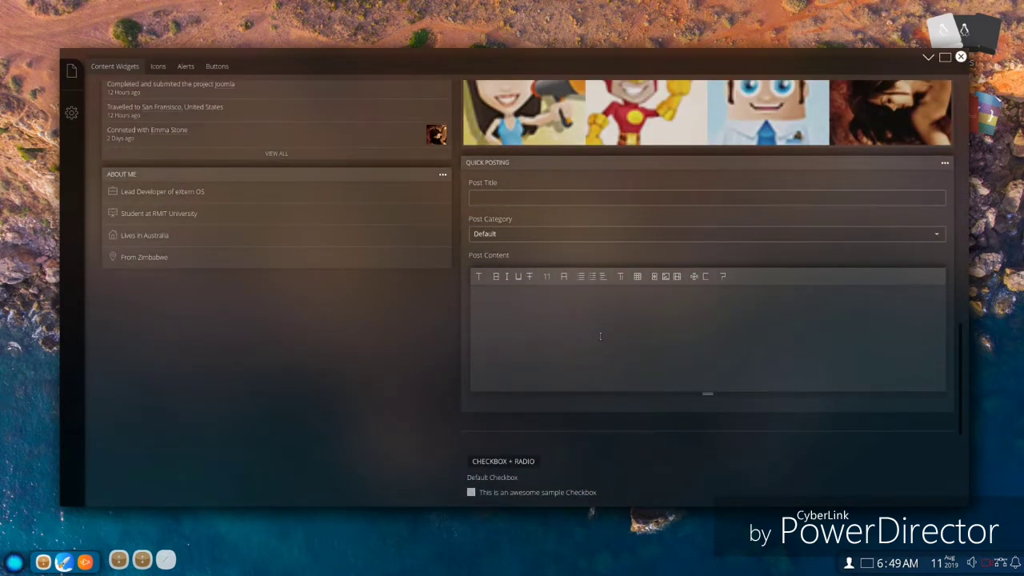
pyautogui.click(600, 336)
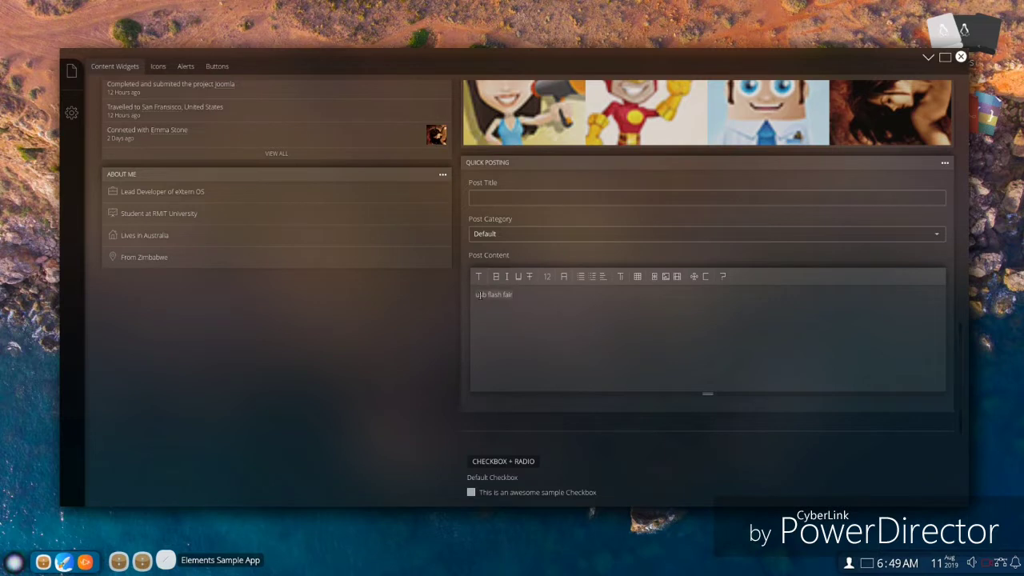
# - Italicize the sample text in the Post Content editor
pyautogui.click(506, 276)
pyautogui.click(565, 278)
pyautogui.click(610, 325)
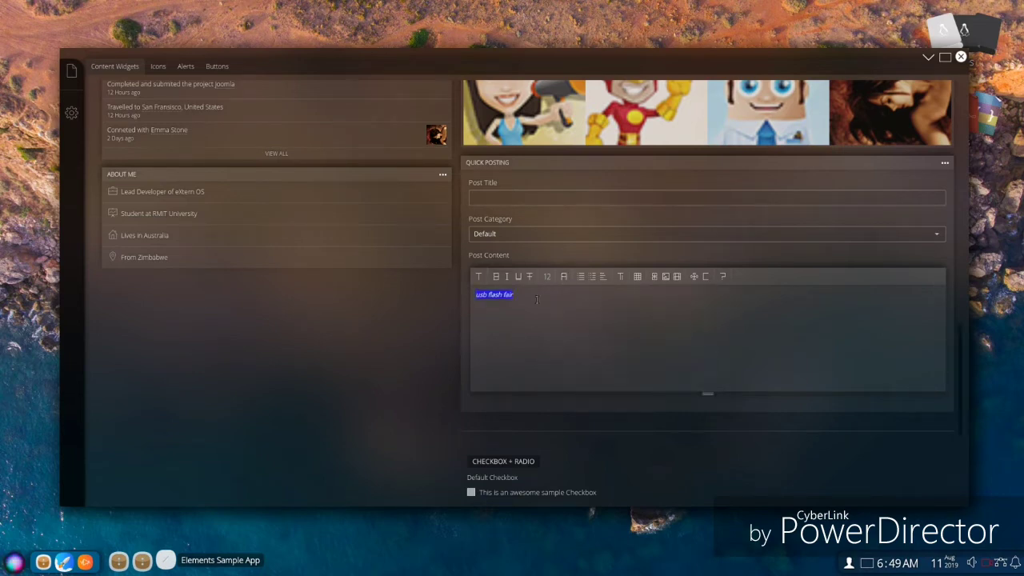
# - Turn the sample text into a numbered list and switch the editor to full screen and back
pyautogui.click(593, 277)
pyautogui.click(690, 278)
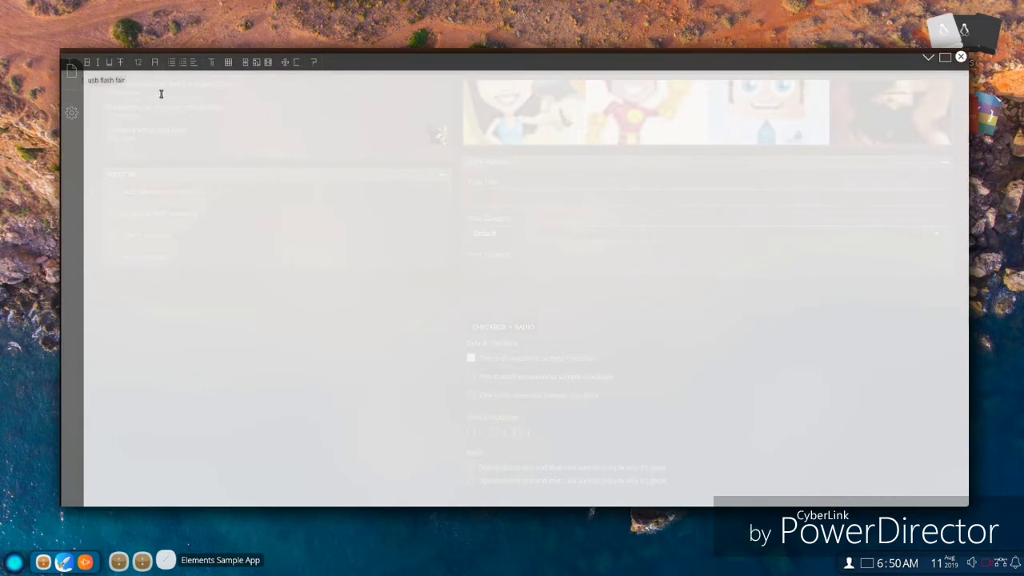
pyautogui.click(285, 62)
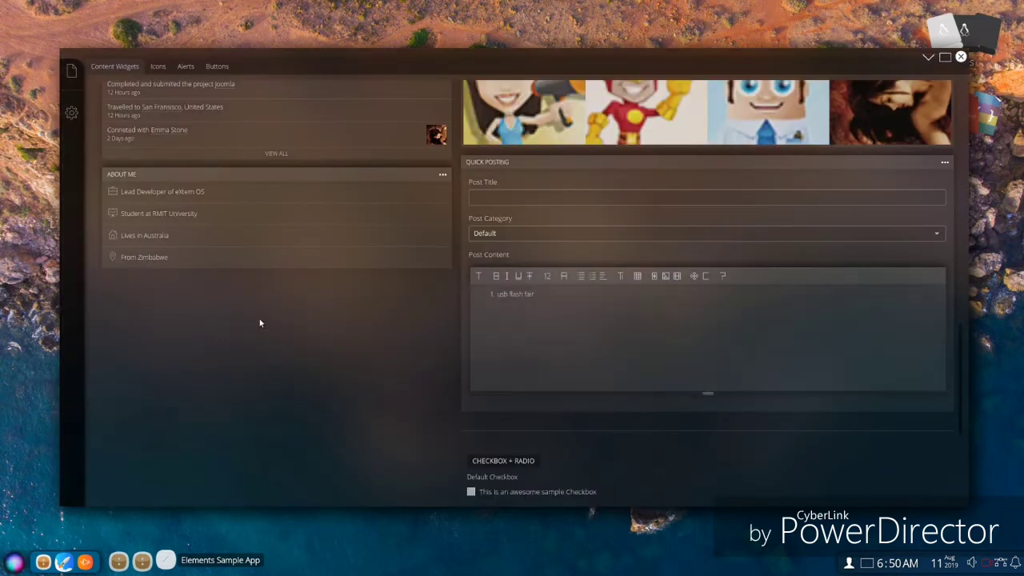
# - Look back over the Content Widgets page, trying the options of the Recent Activities widget
pyautogui.scroll(5, 140, 192)
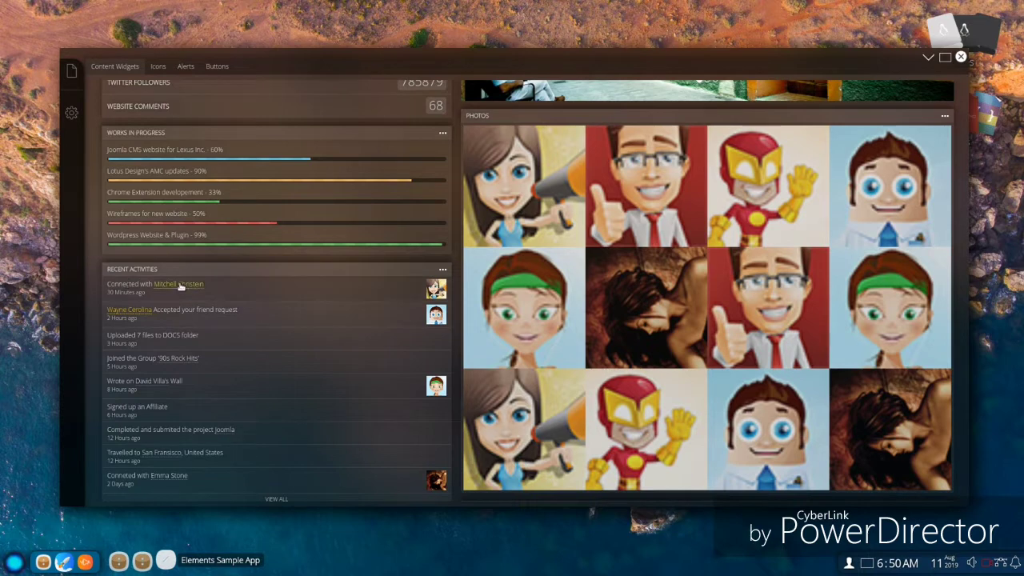
pyautogui.click(443, 270)
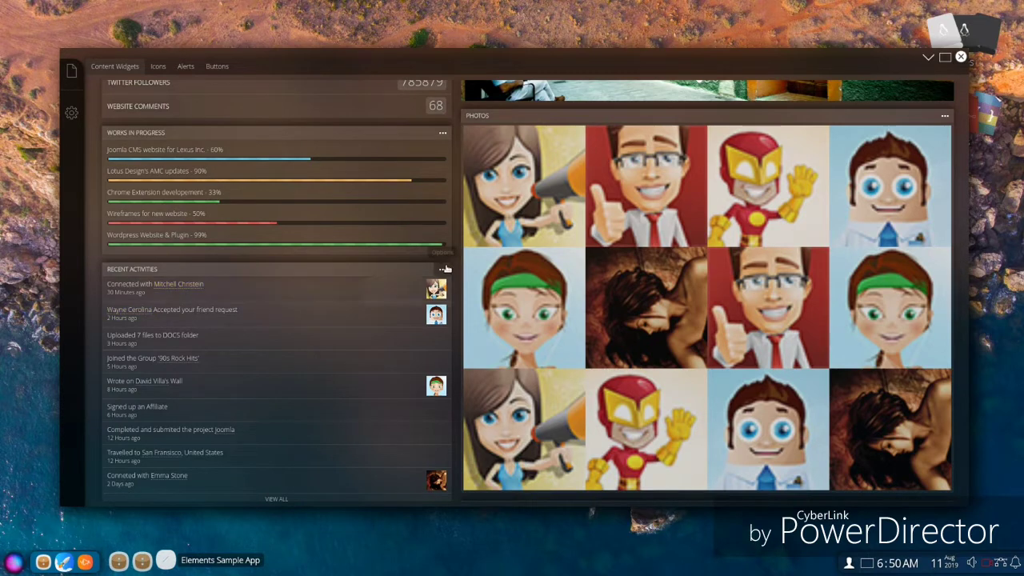
pyautogui.click(444, 271)
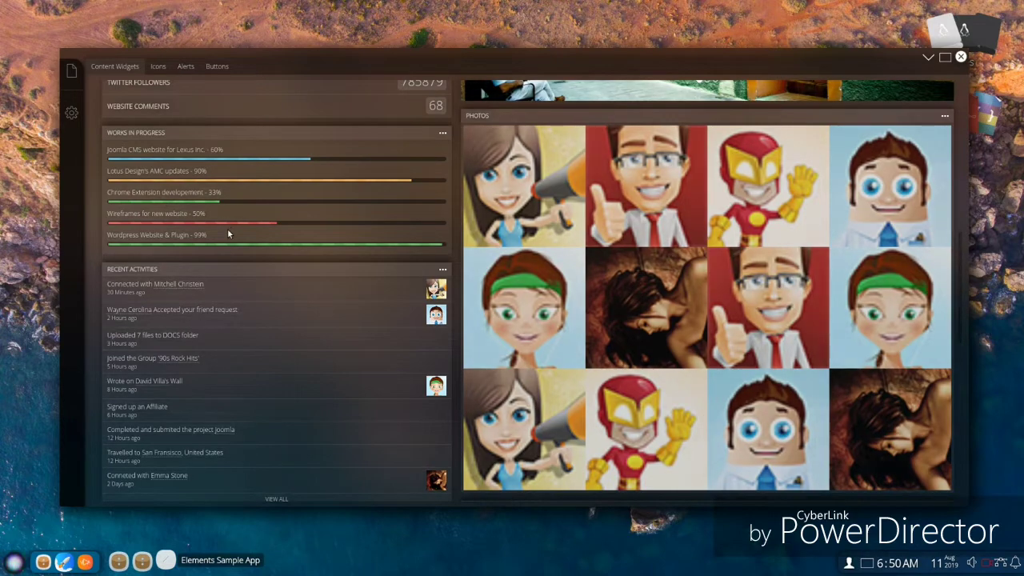
pyautogui.scroll(1, 227, 229)
pyautogui.scroll(8, 227, 232)
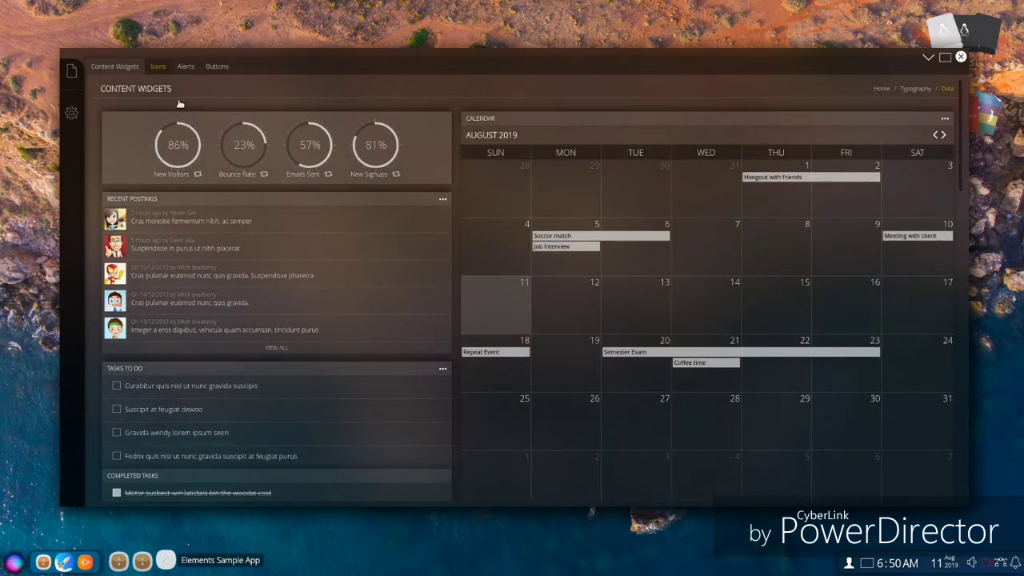
# - View the Icons, Alerts and Buttons pages, return to Content Widgets and close the Elements Sample App
pyautogui.click(160, 70)
pyautogui.click(186, 66)
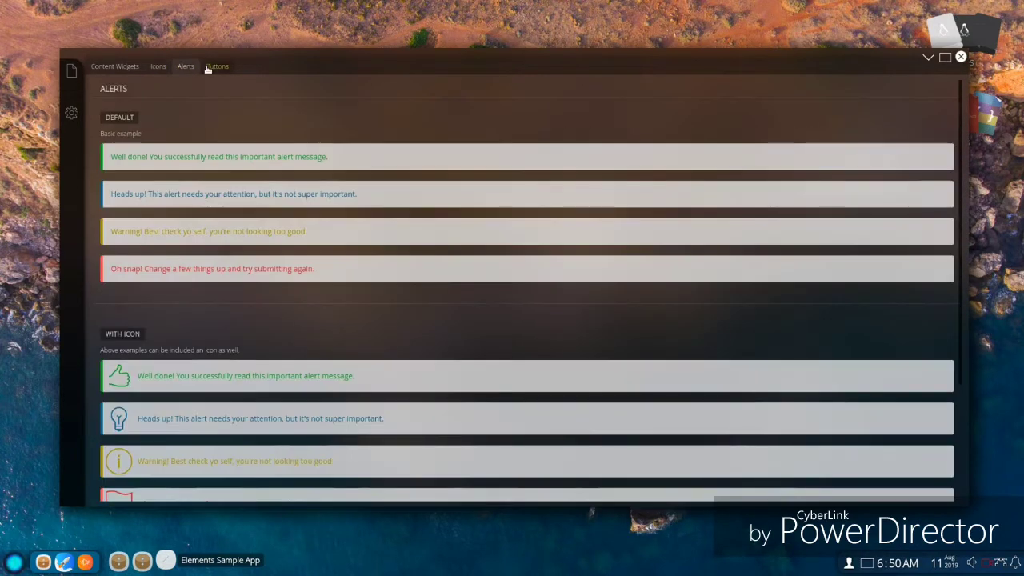
pyautogui.click(216, 68)
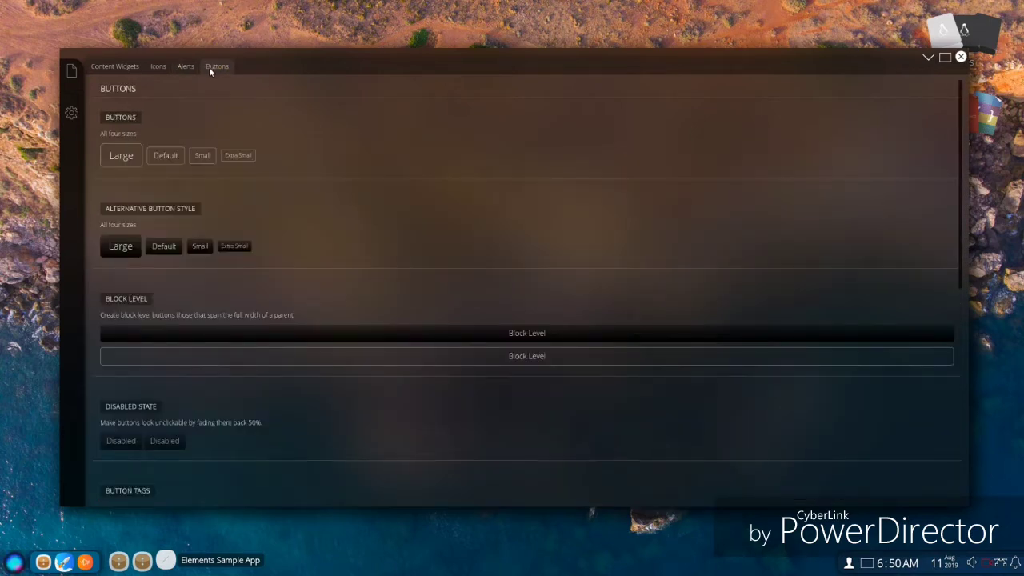
pyautogui.scroll(-3, 186, 246)
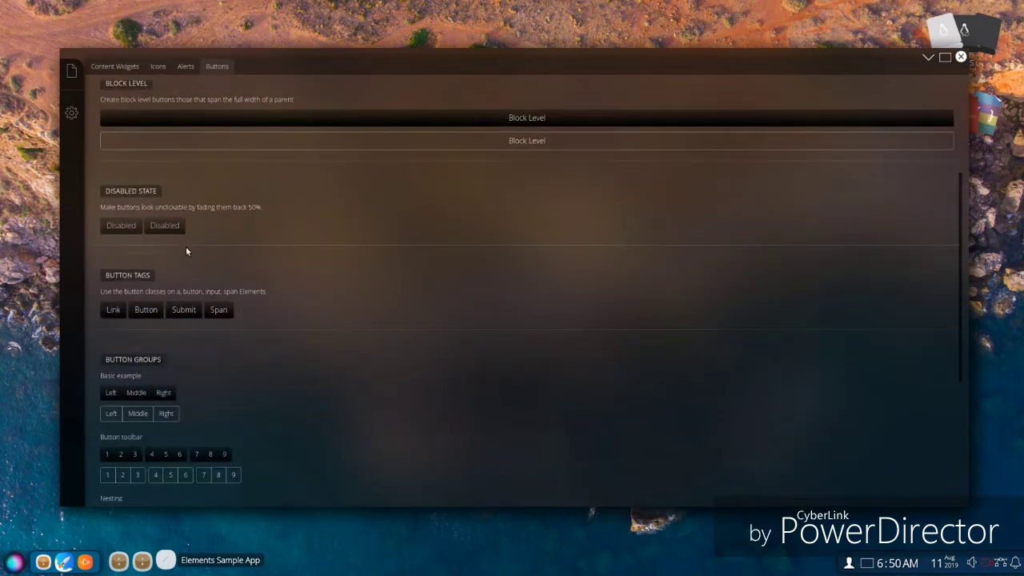
pyautogui.scroll(-3, 186, 249)
pyautogui.click(109, 67)
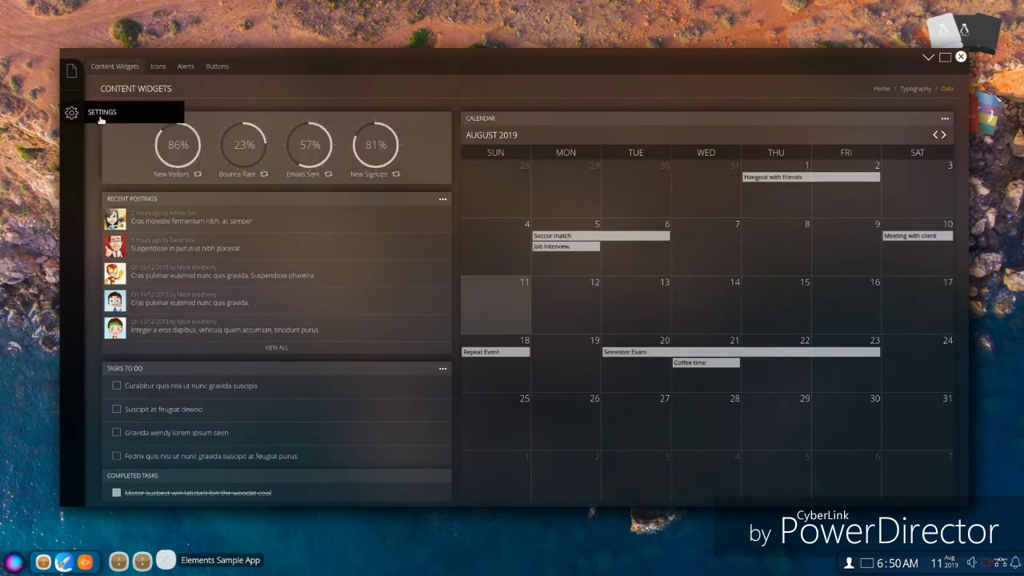
pyautogui.click(960, 57)
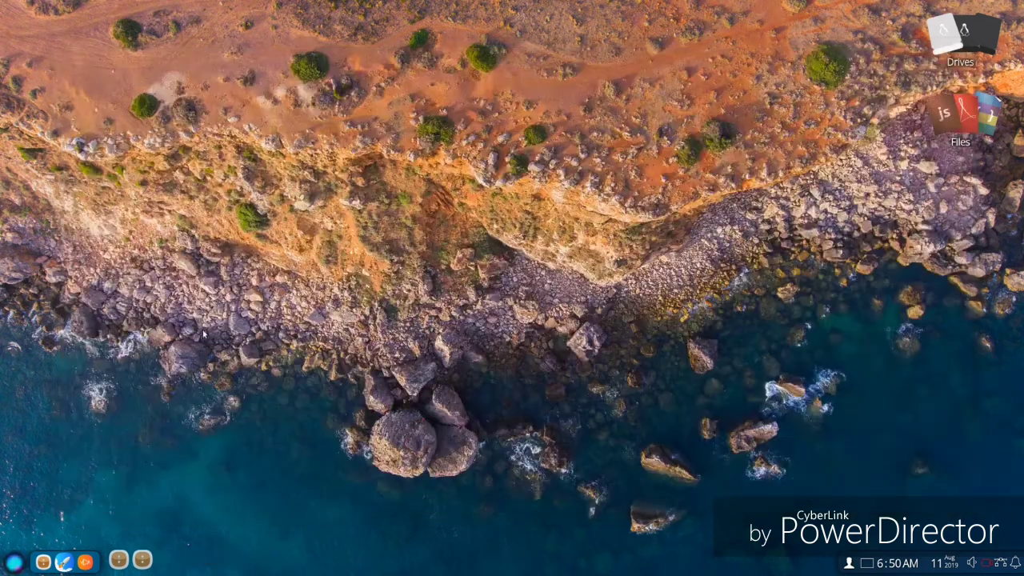
# - Launch the Terminal, run "apt update" and close the Terminal
pyautogui.click(13, 565)
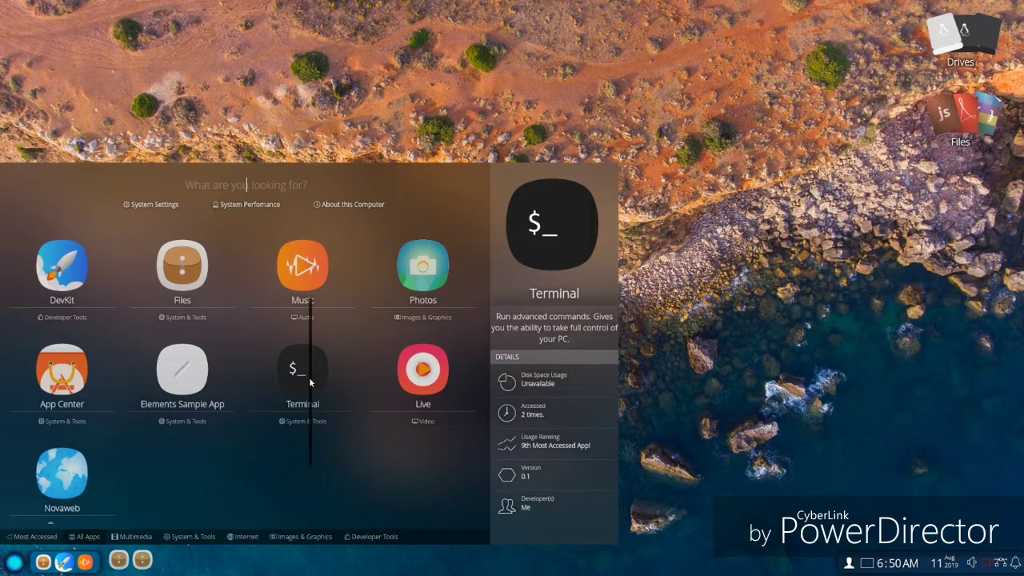
pyautogui.click(289, 391)
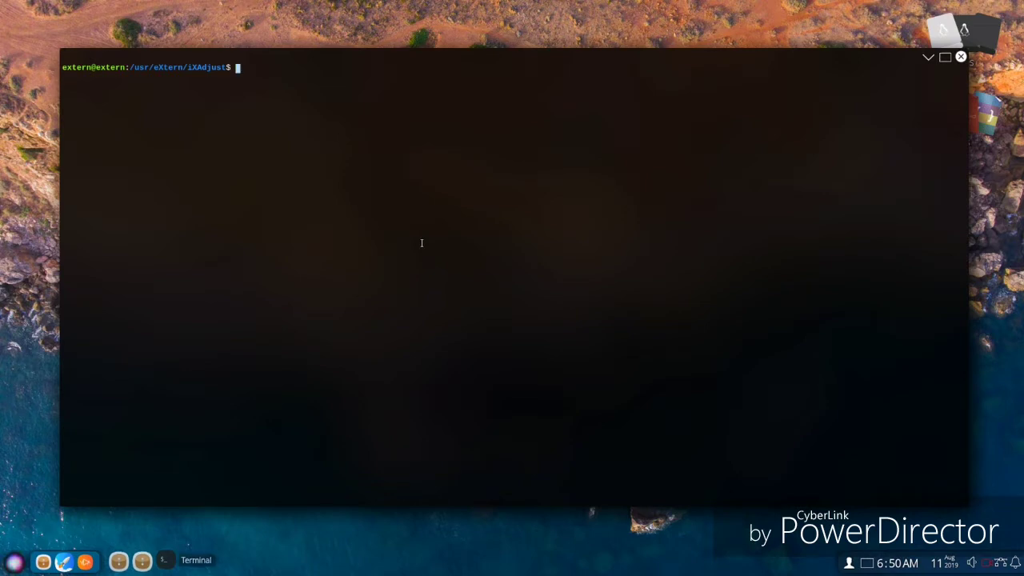
pyautogui.write('apt update')
pyautogui.press('Return')
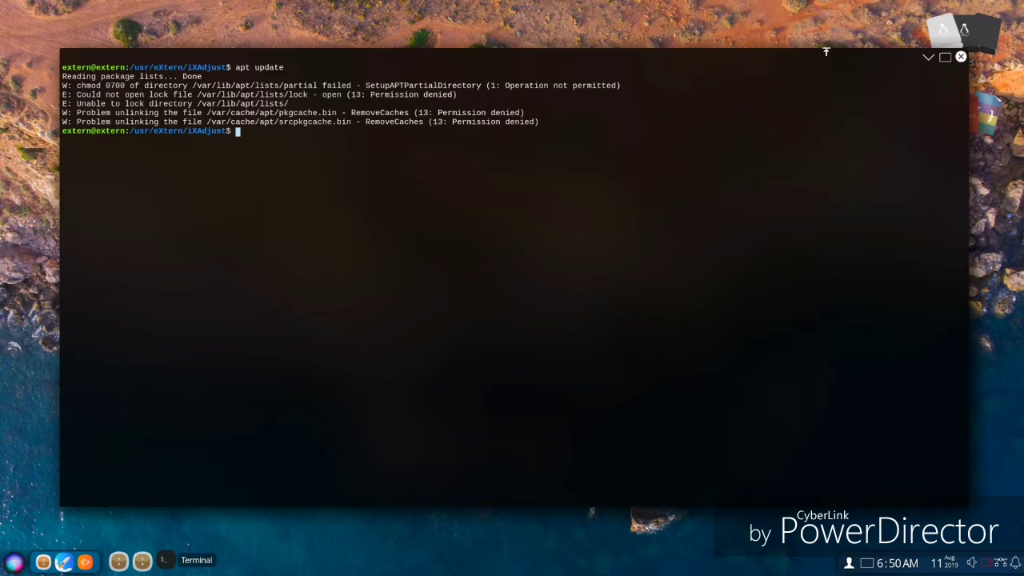
pyautogui.click(962, 57)
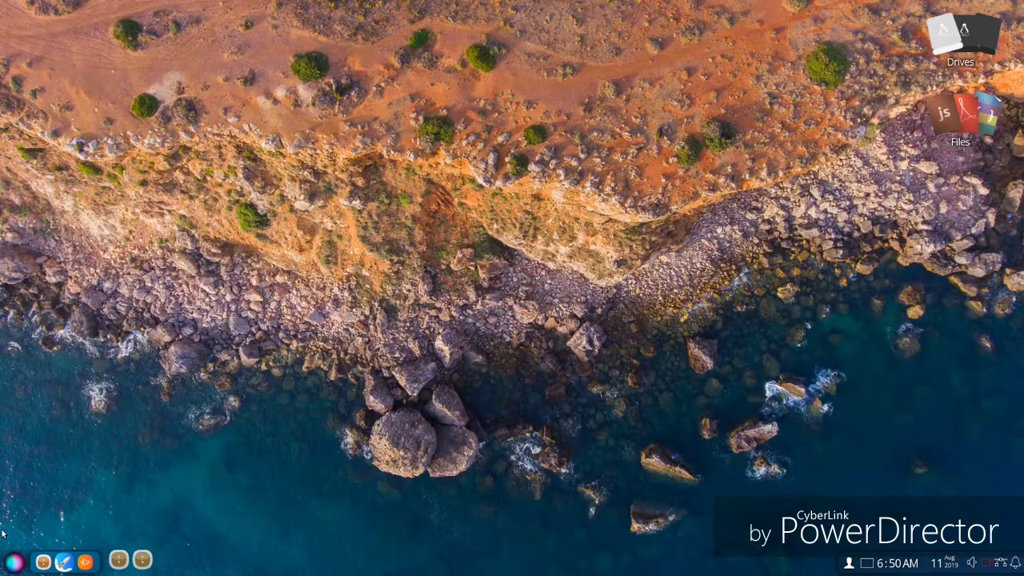
# - Launch the Novaweb browser and search for yandex.ru
pyautogui.click(16, 560)
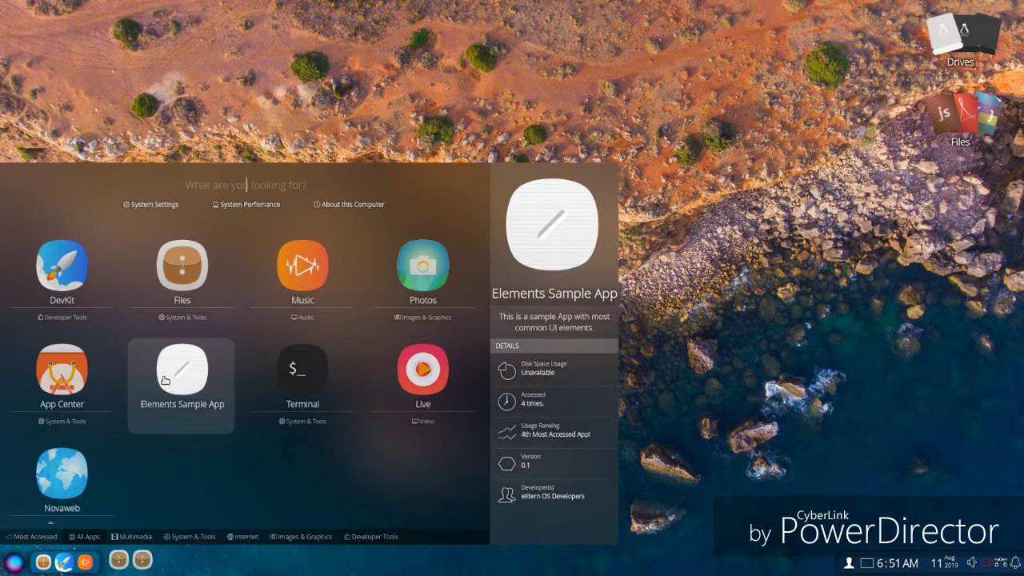
pyautogui.click(62, 482)
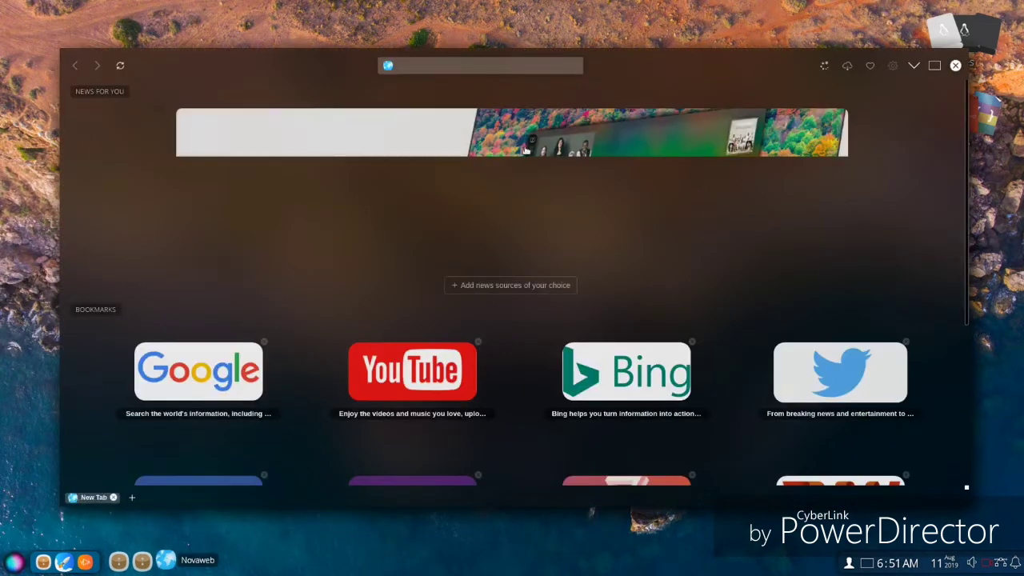
pyautogui.click(502, 65)
pyautogui.write('yandex')
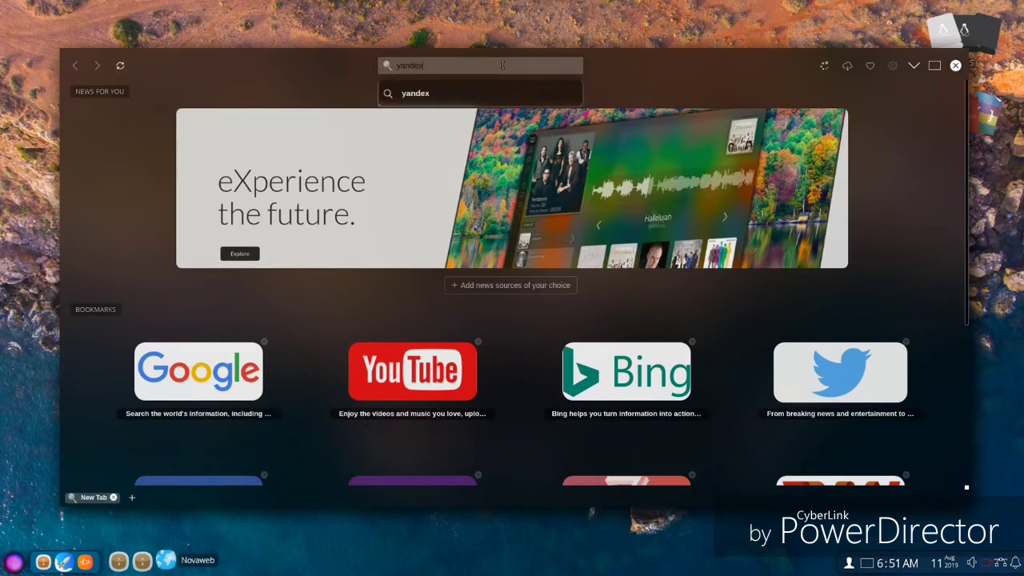
pyautogui.write('.ru')
pyautogui.press('Return')
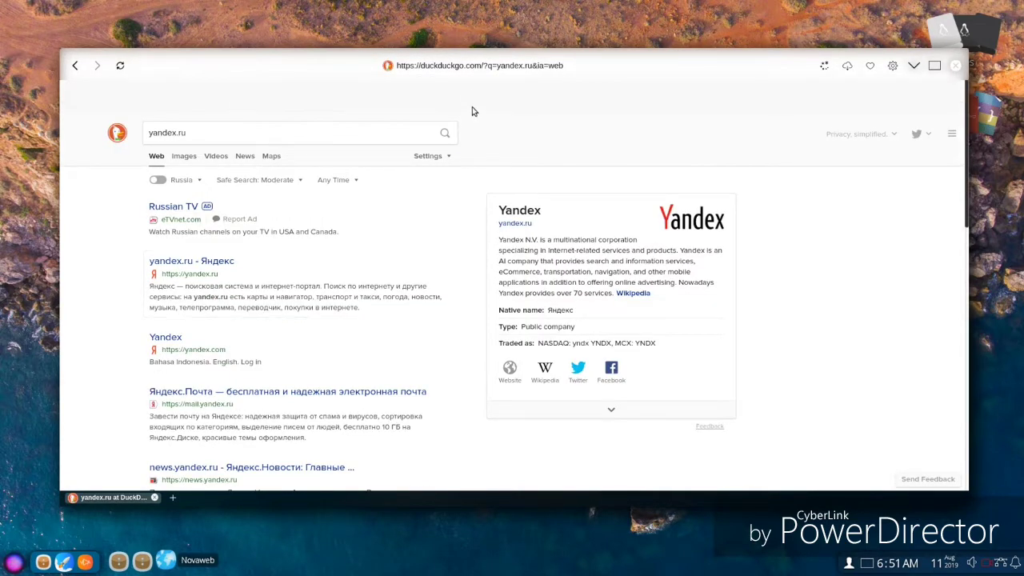
pyautogui.click(476, 71)
pyautogui.hotkey('ctrl', 'a')
pyautogui.write('yand')
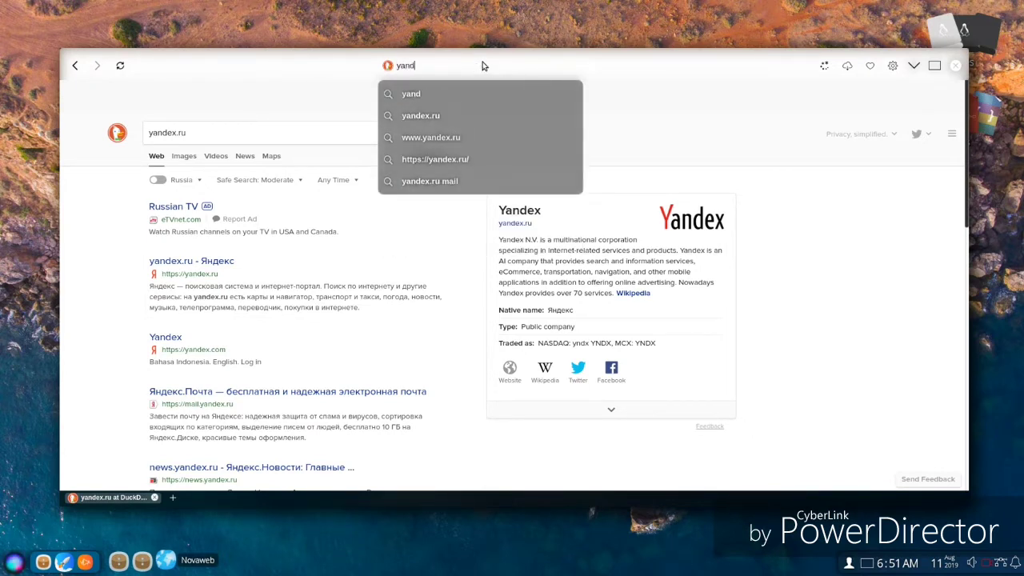
pyautogui.write('ex.ru')
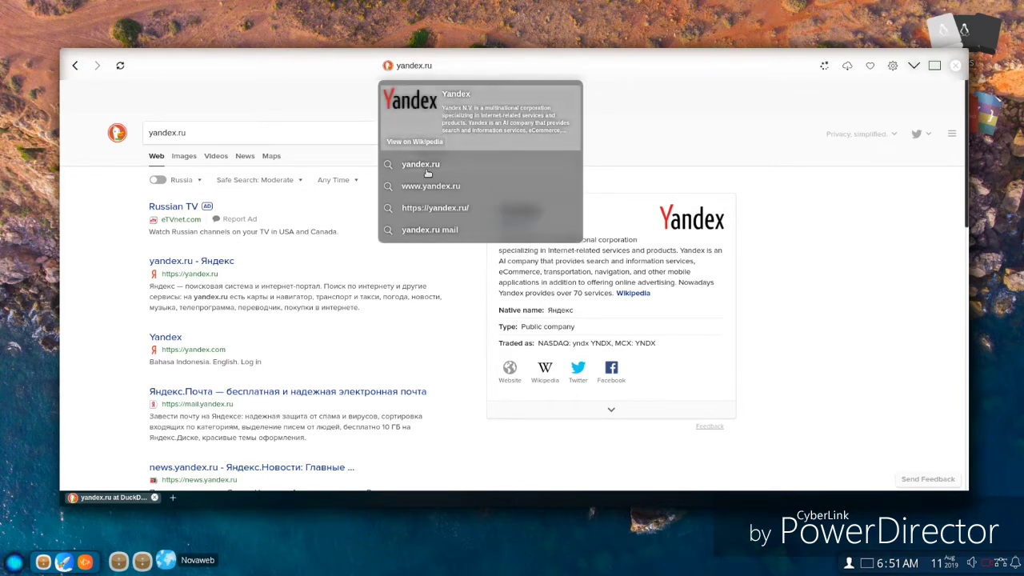
pyautogui.press('Escape')
# - Bookmark the yandex.ru results page, also viewing the browser's downloads list and settings
pyautogui.click(850, 68)
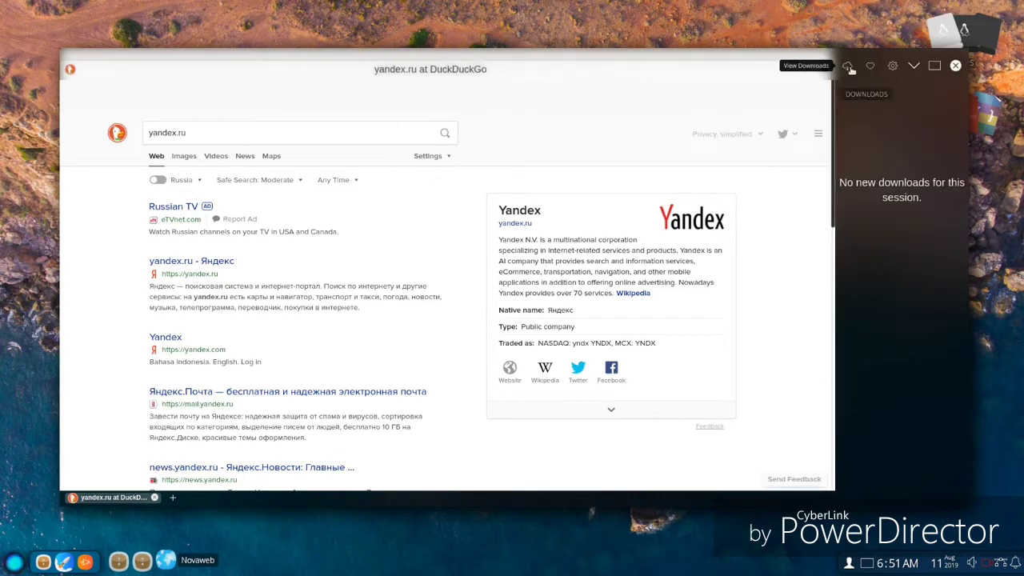
pyautogui.click(871, 65)
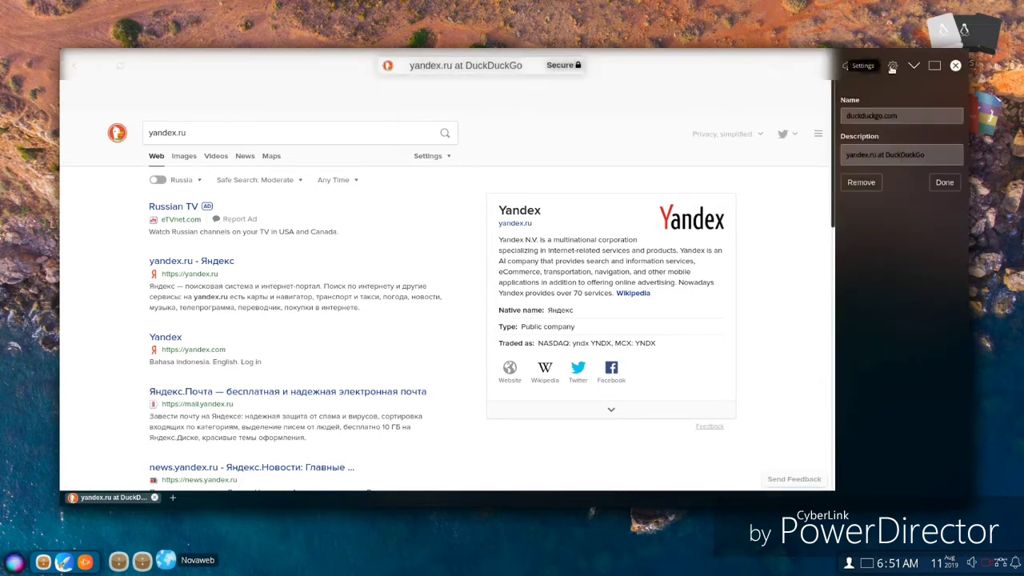
pyautogui.click(893, 66)
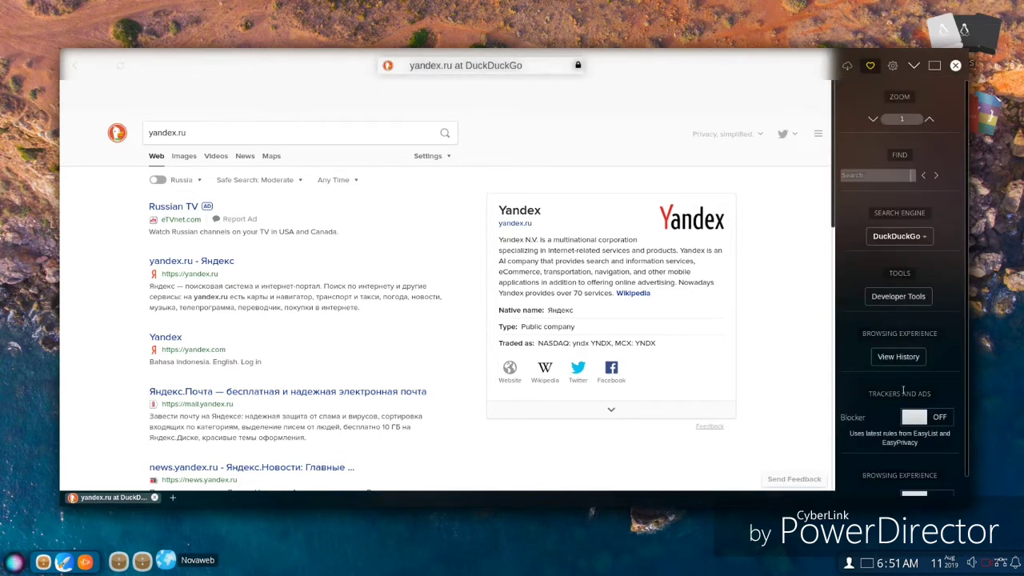
pyautogui.scroll(-1, 903, 410)
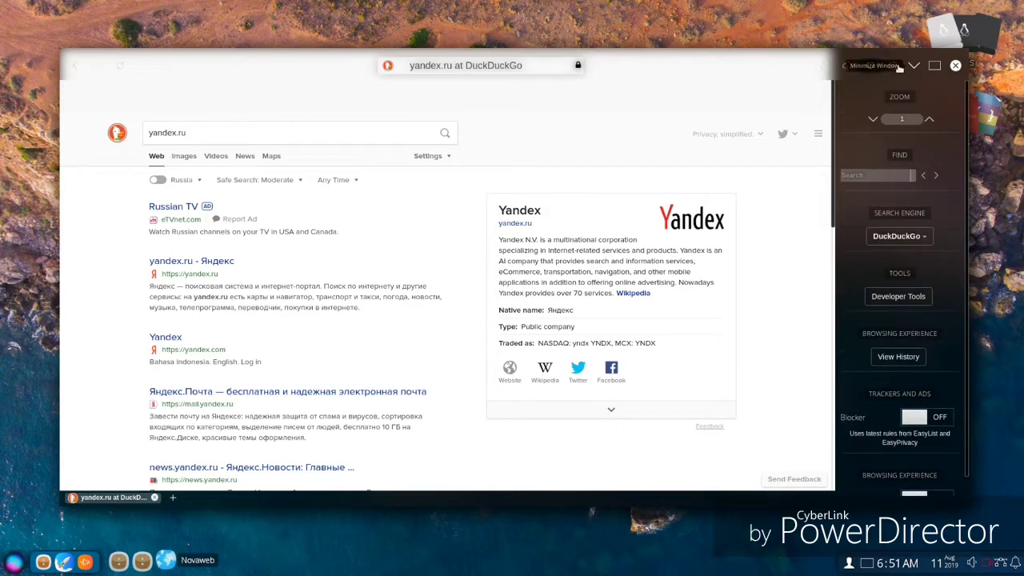
# - Minimize the Novaweb window, restore it and close the browser
pyautogui.click(913, 65)
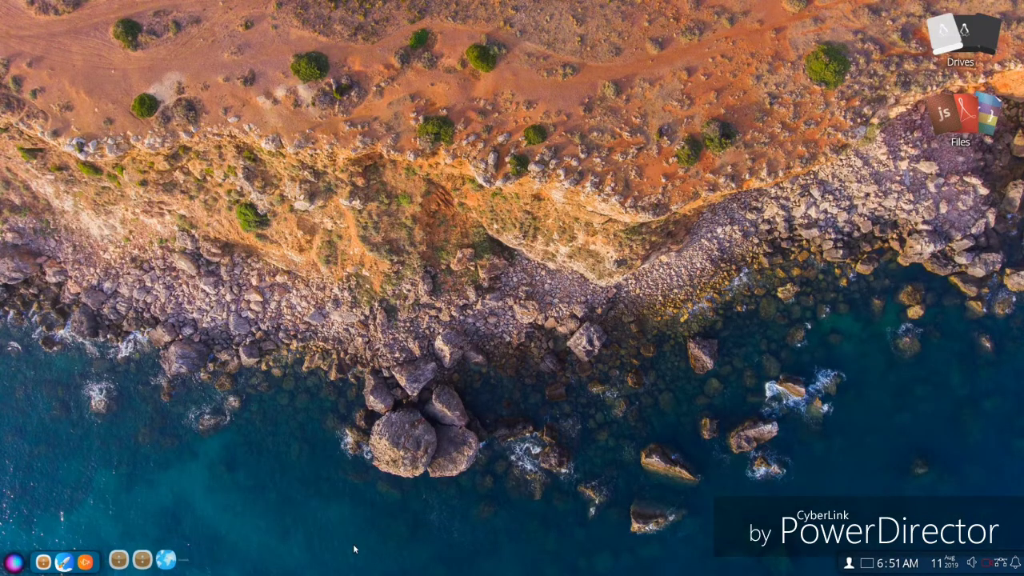
pyautogui.click(165, 559)
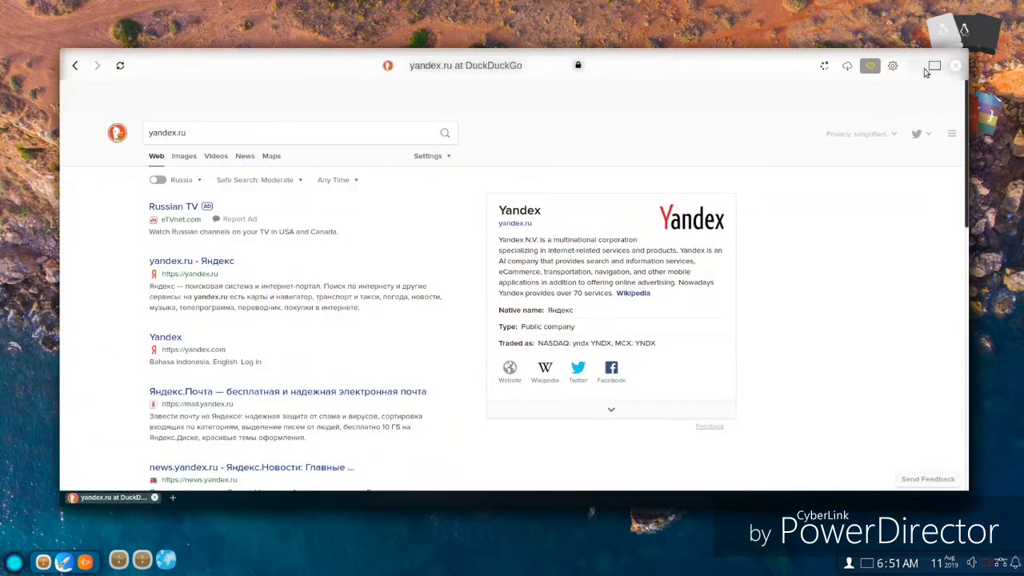
pyautogui.click(930, 76)
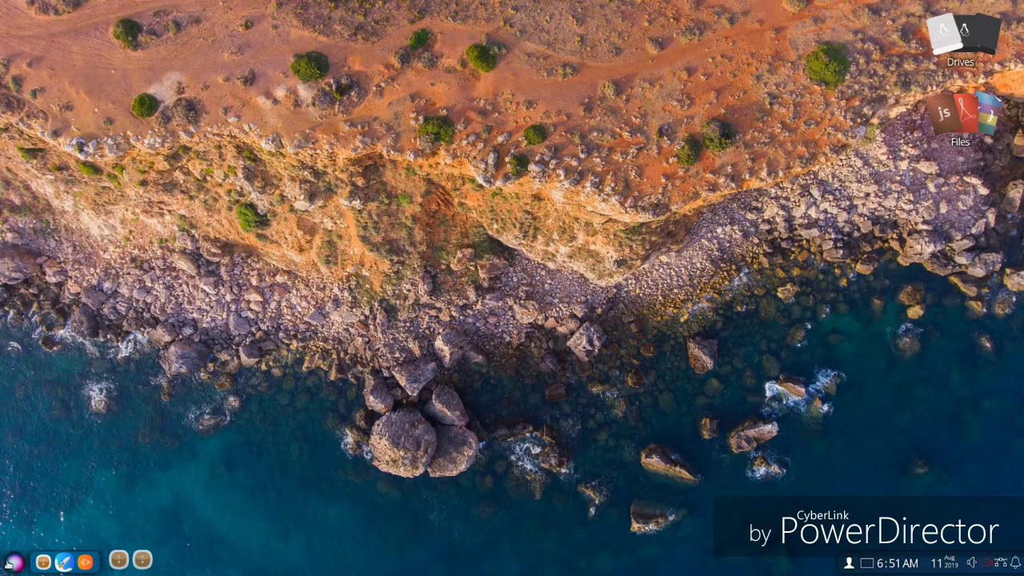
# - Relaunch Novaweb and open the Google bookmark
pyautogui.click(13, 563)
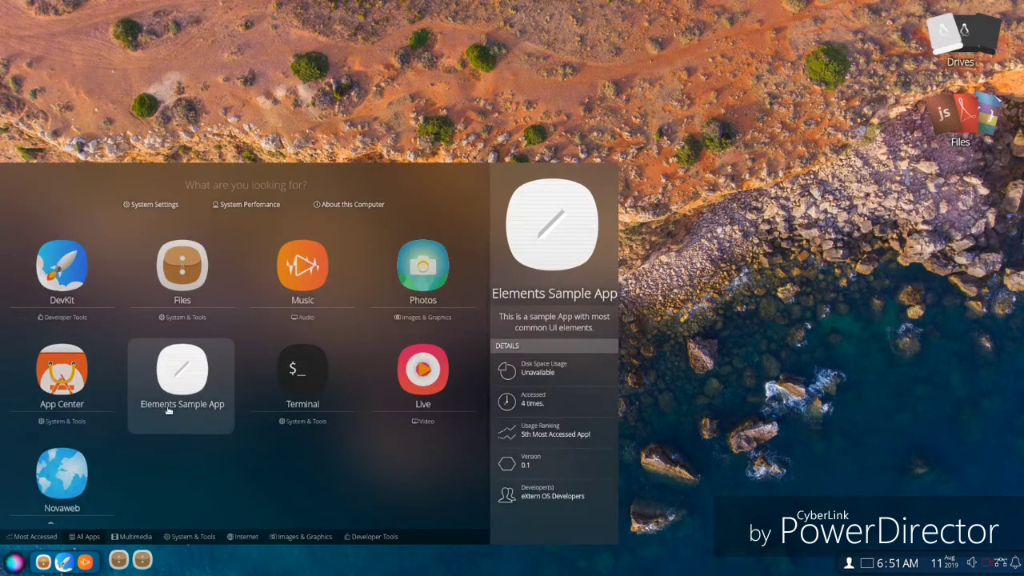
pyautogui.click(134, 468)
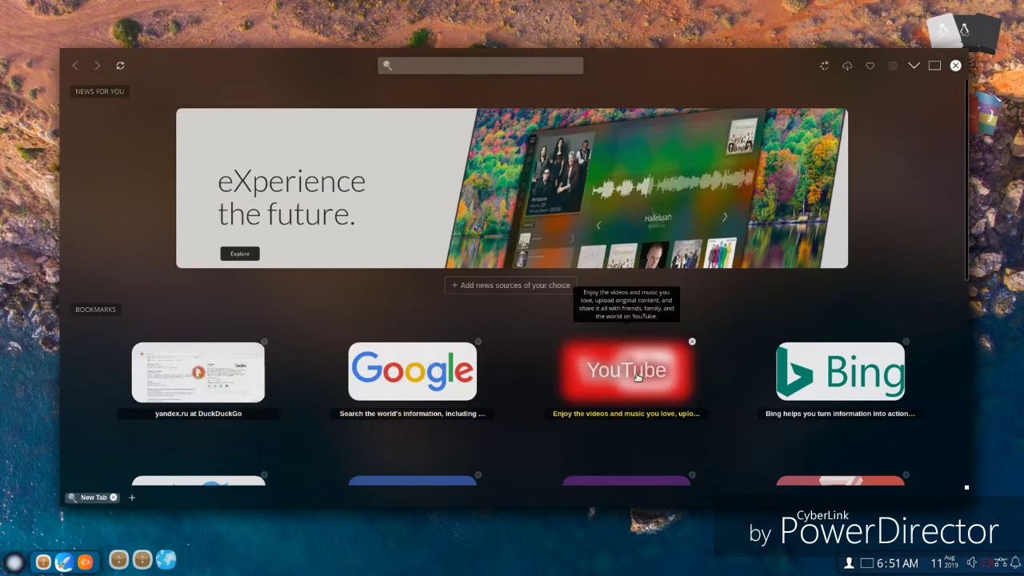
pyautogui.click(406, 377)
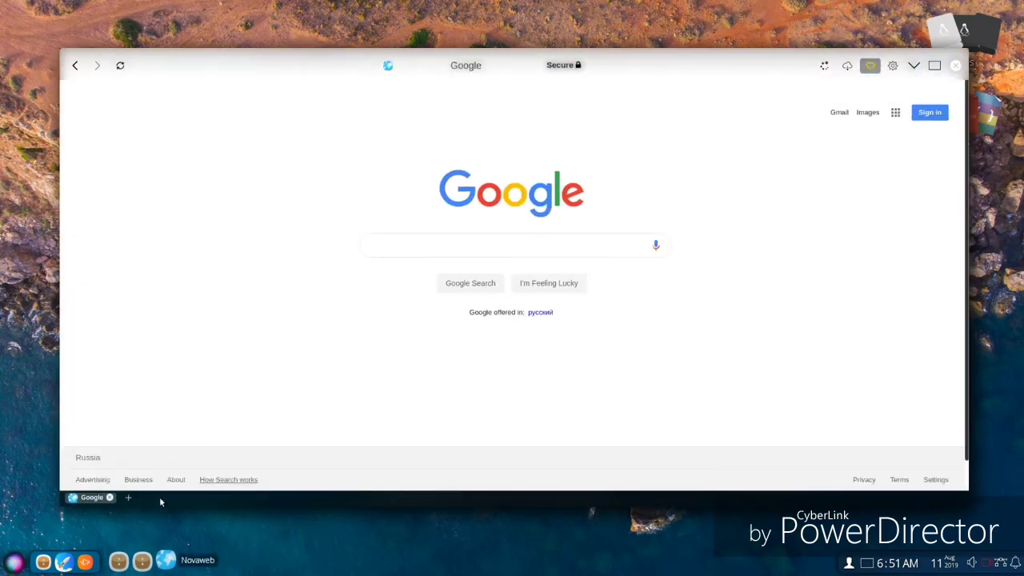
# - Open the github.com bookmark in a new browser tab and switch back to the Google tab
pyautogui.click(130, 497)
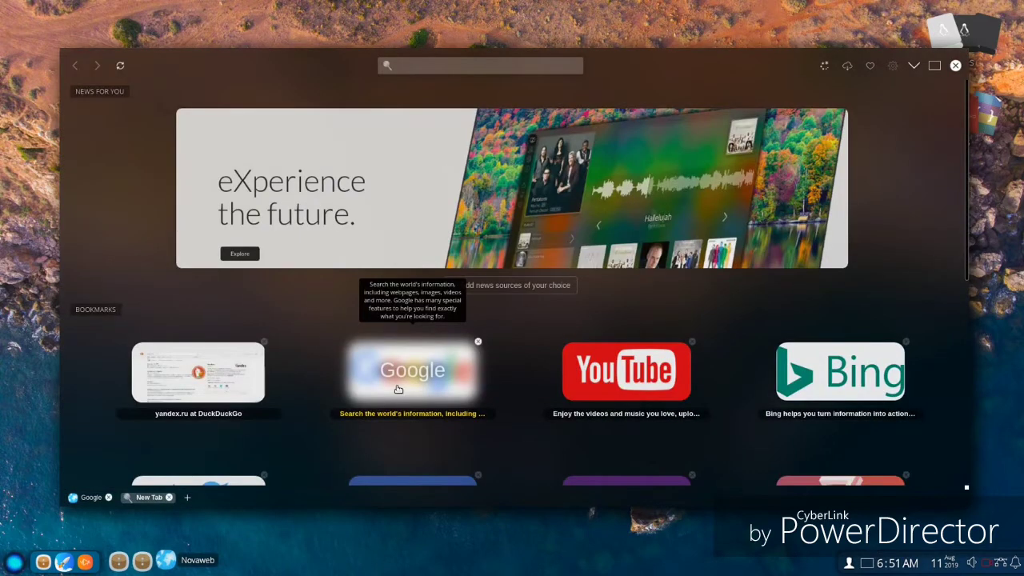
pyautogui.scroll(-3, 400, 389)
pyautogui.hotkey('ctrl', '+')
pyautogui.click(395, 388)
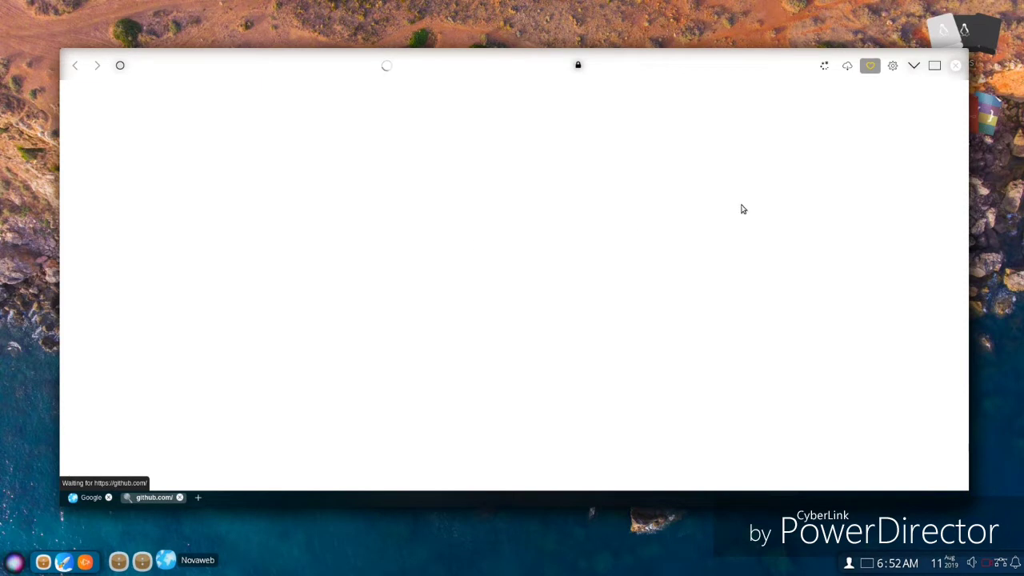
pyautogui.click(90, 497)
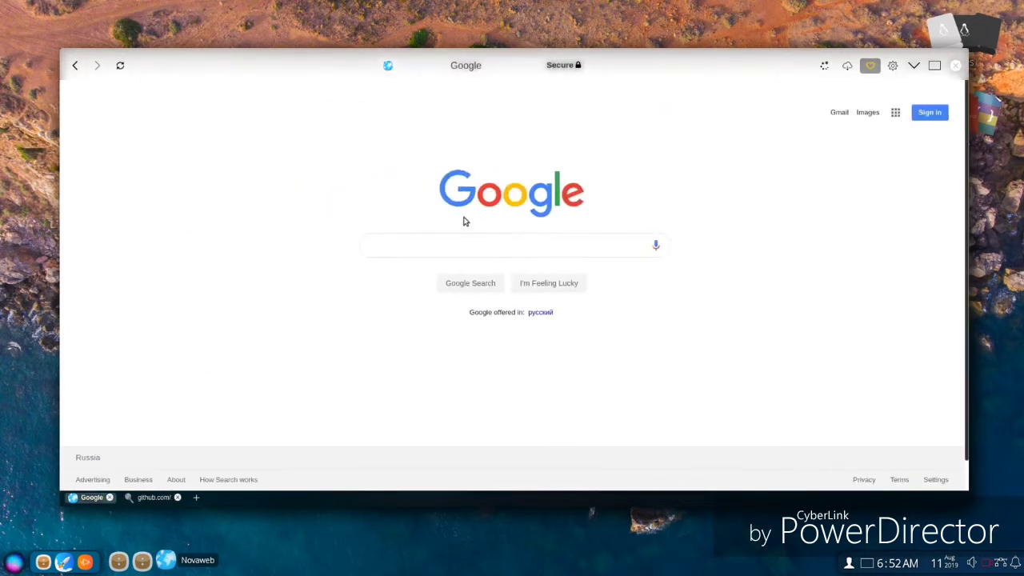
# - Switch between the GitHub and Google pages open in Novaweb, ending on GitHub
pyautogui.click(152, 497)
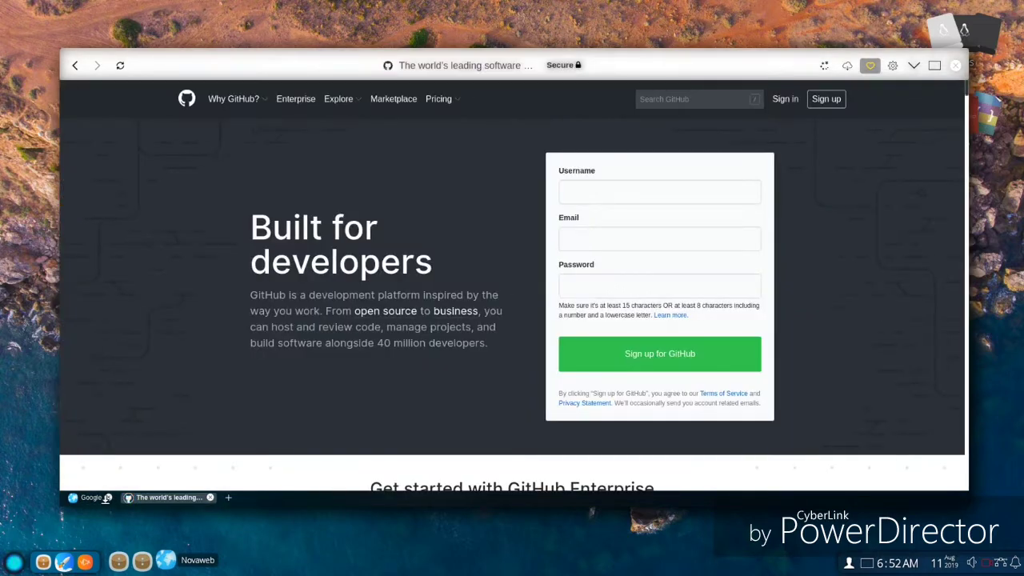
pyautogui.click(90, 498)
pyautogui.click(164, 497)
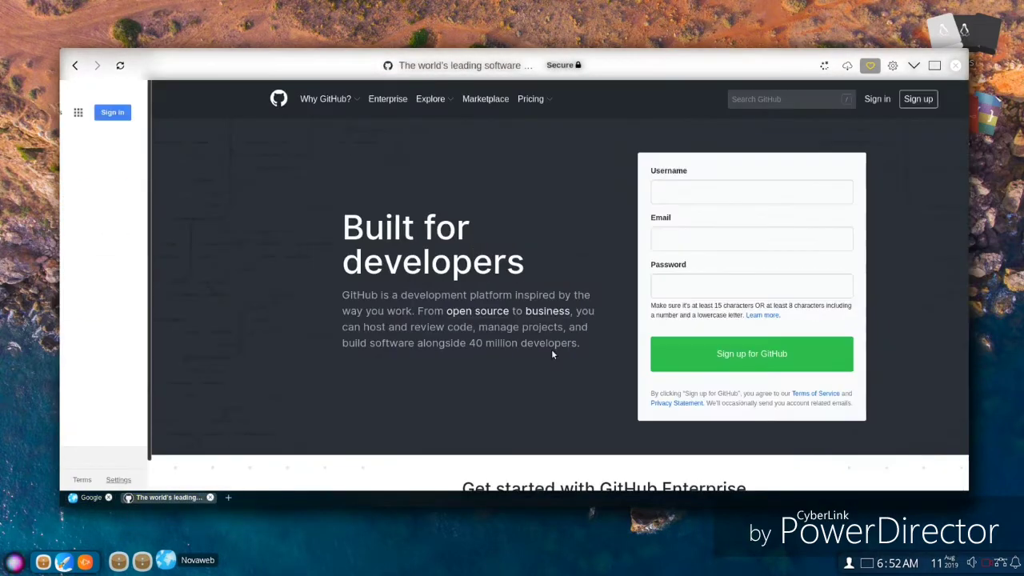
# - Enlarge the Novaweb window and return it to normal size, reload the GitHub page and close the browser
pyautogui.click(932, 68)
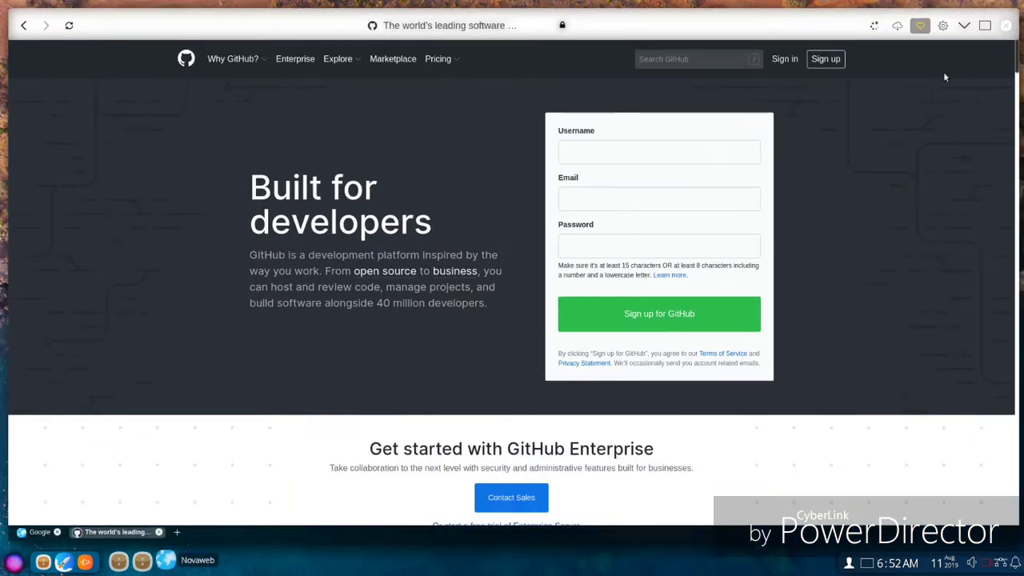
pyautogui.click(963, 25)
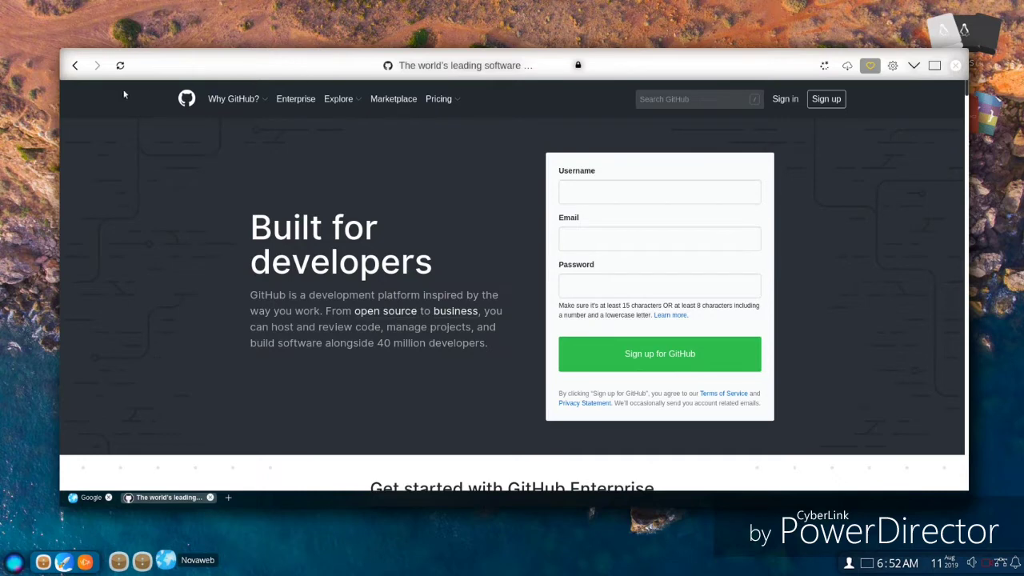
pyautogui.click(120, 65)
pyautogui.hotkey('alt', 'F4')
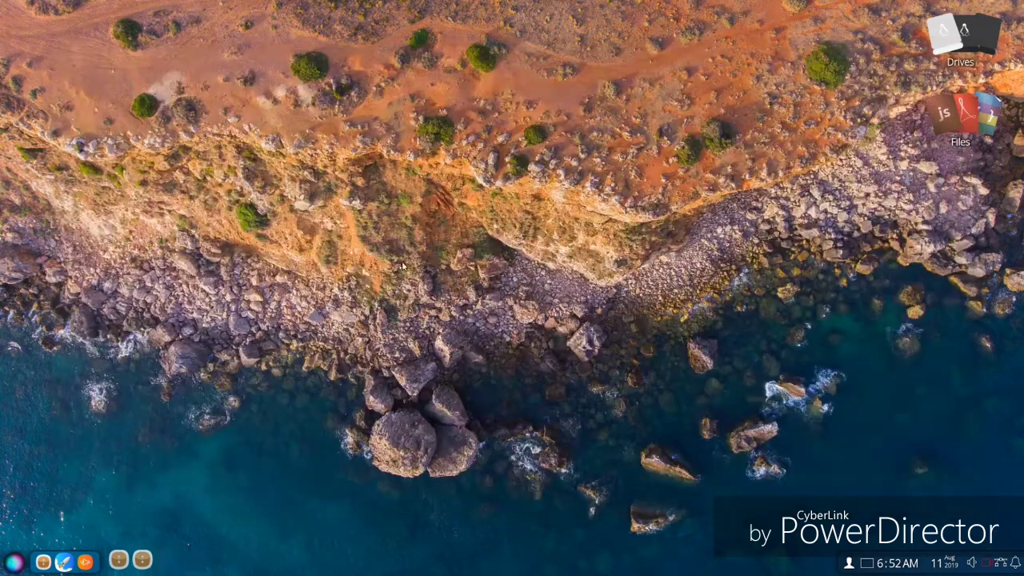
# - Set the desktop wallpaper to the eXtern OS image "Frankurt am Main" from the system settings and close the hub
pyautogui.click(15, 562)
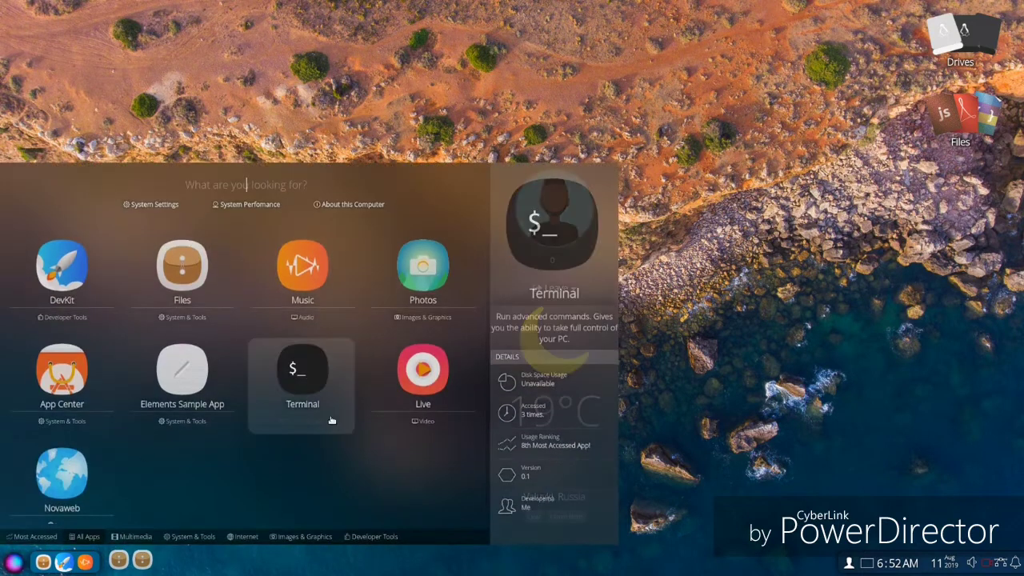
pyautogui.click(150, 204)
pyautogui.click(41, 220)
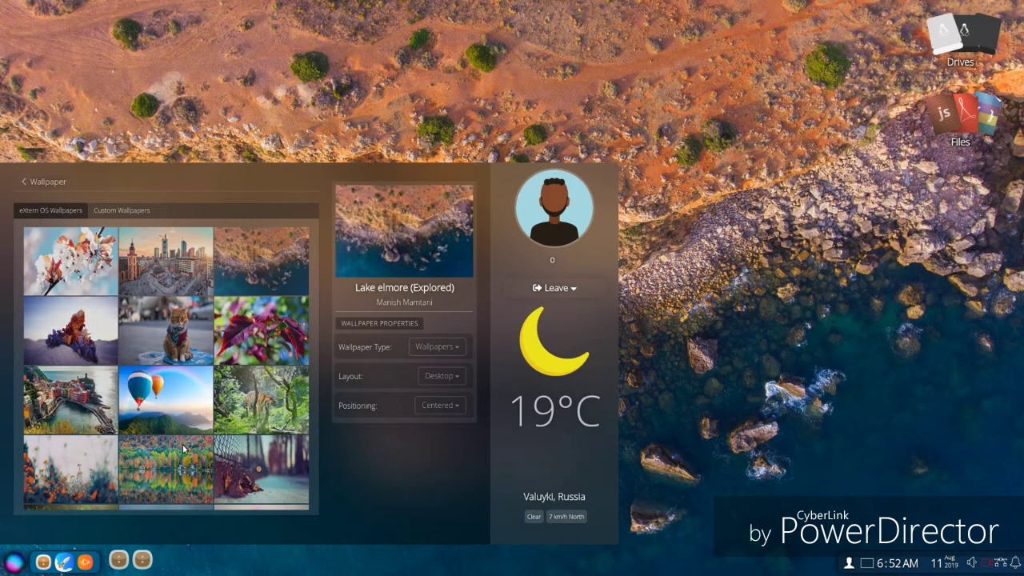
pyautogui.scroll(-3, 182, 448)
pyautogui.scroll(3, 167, 339)
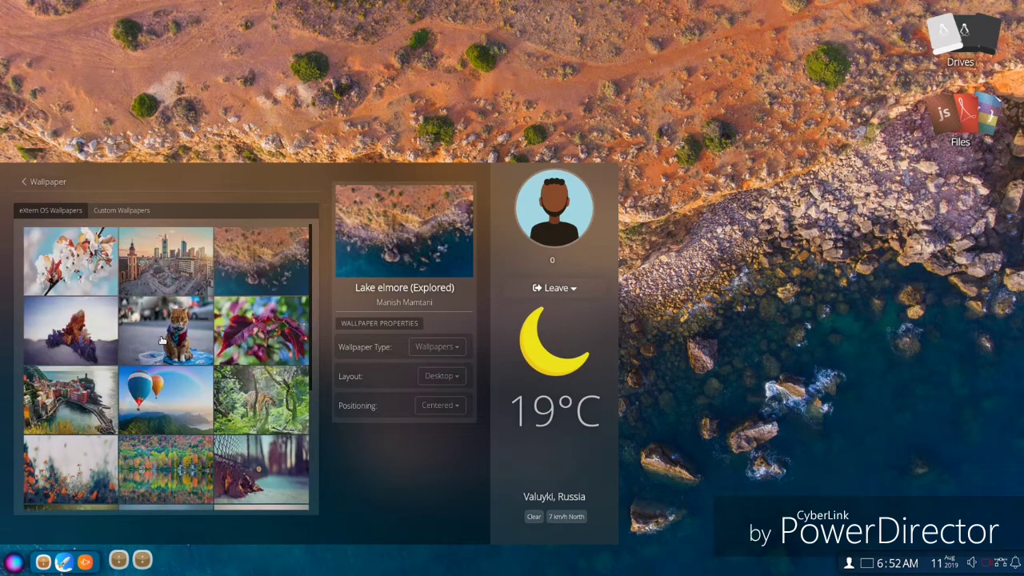
pyautogui.click(165, 277)
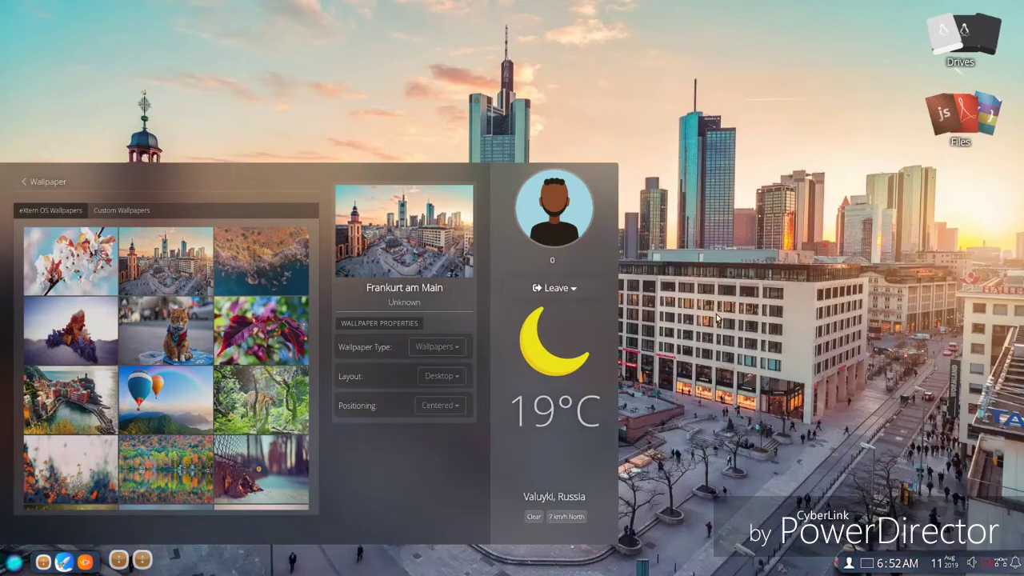
pyautogui.click(717, 318)
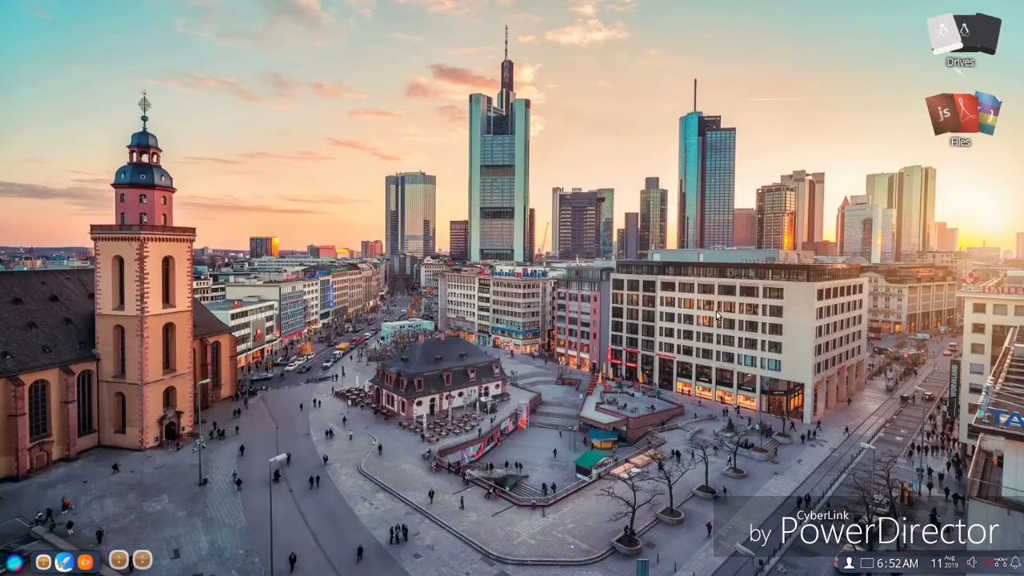
# - Reopen the wallpaper settings, view the custom and eXtern OS wallpaper collections and return to the settings overview
pyautogui.click(16, 563)
pyautogui.click(104, 214)
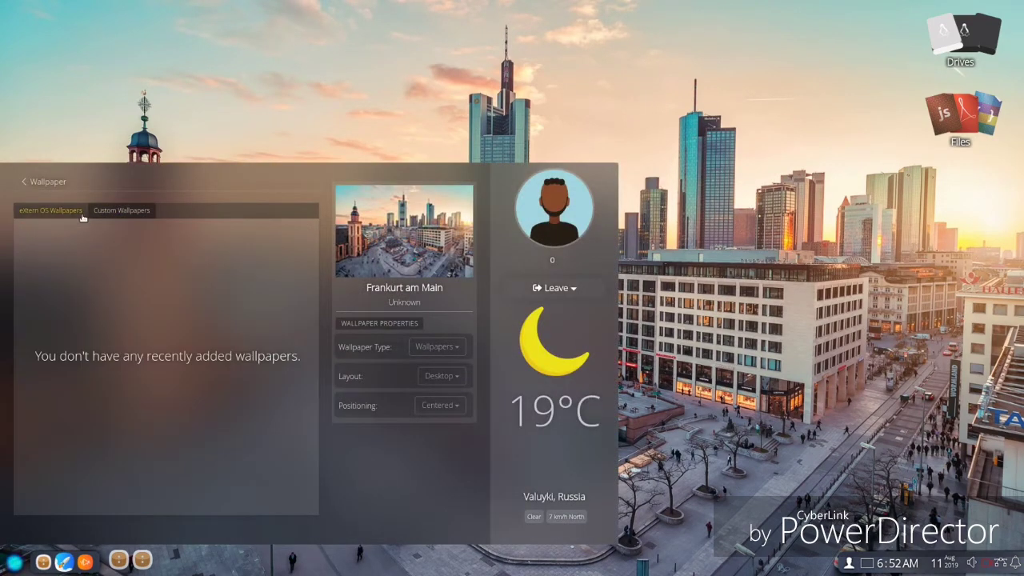
pyautogui.click(68, 213)
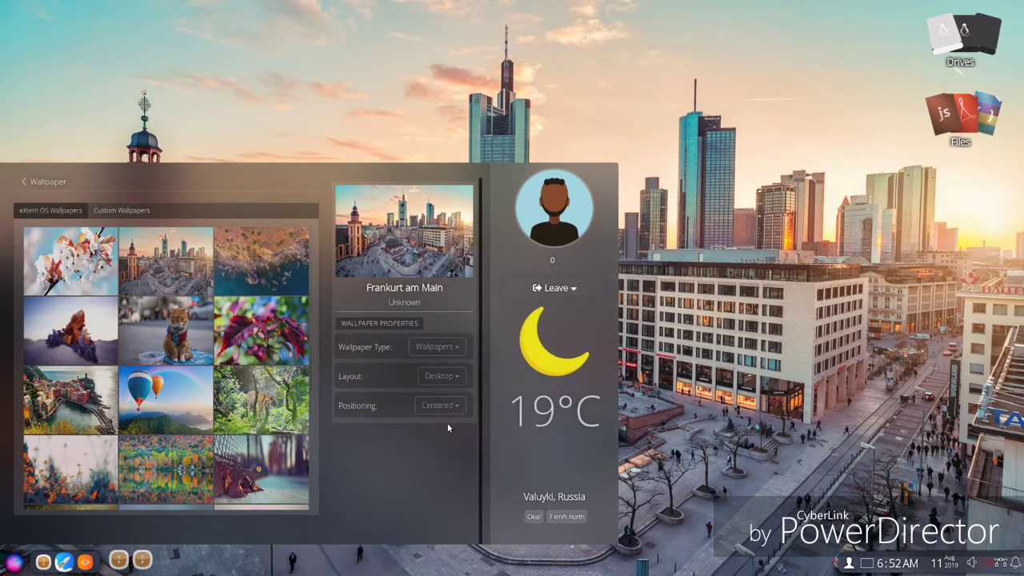
pyautogui.click(41, 184)
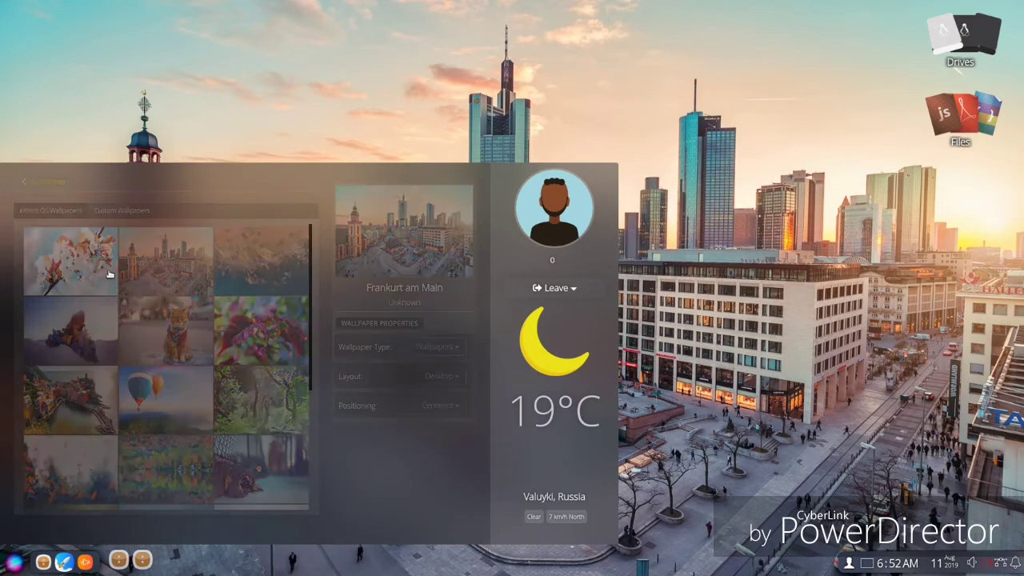
# - Try the sample switch and dropdown in the Appearance settings, and disable Adaptive Blur
pyautogui.click(116, 231)
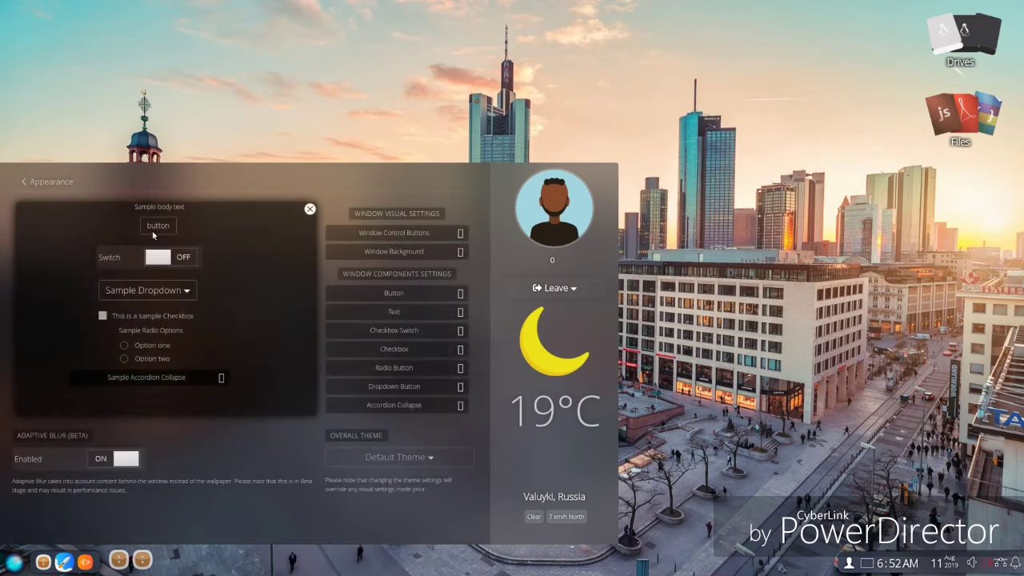
pyautogui.click(183, 257)
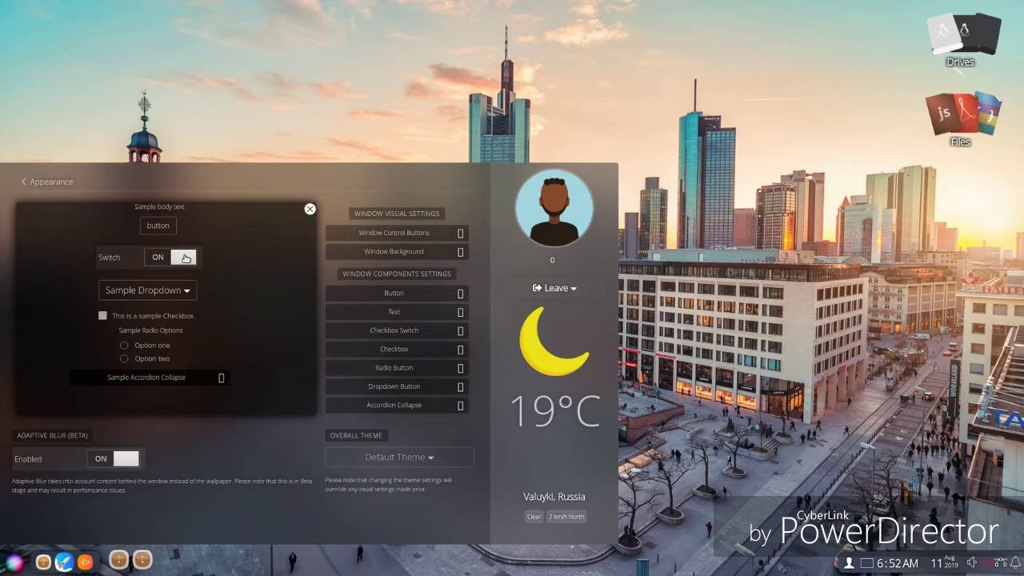
pyautogui.click(183, 257)
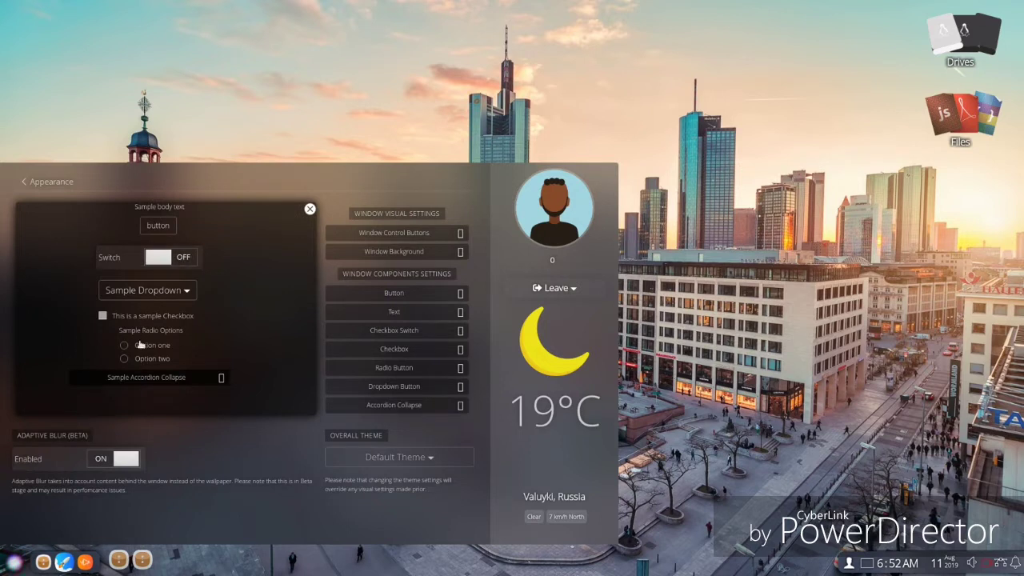
pyautogui.click(152, 292)
pyautogui.click(155, 297)
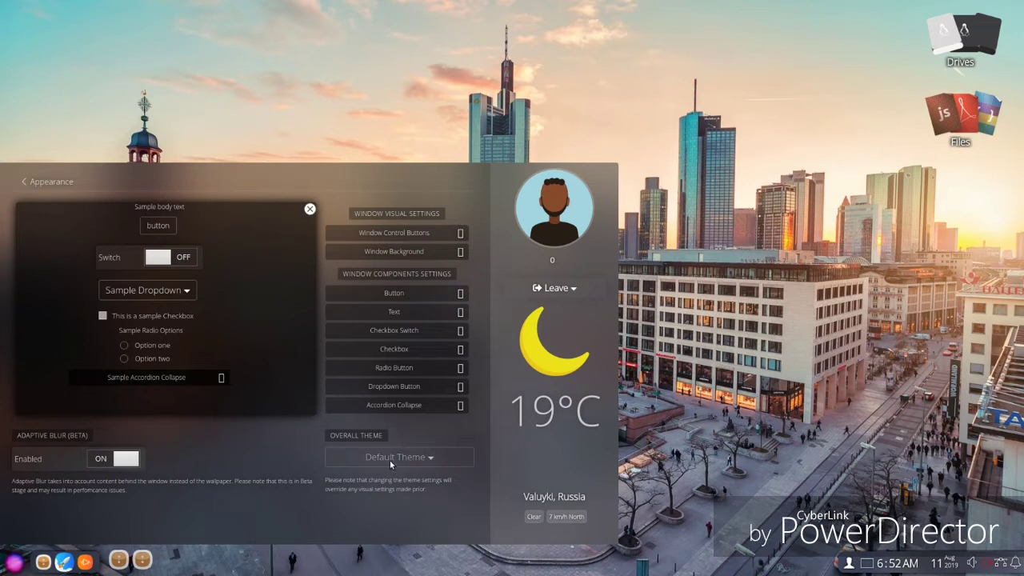
pyautogui.click(113, 464)
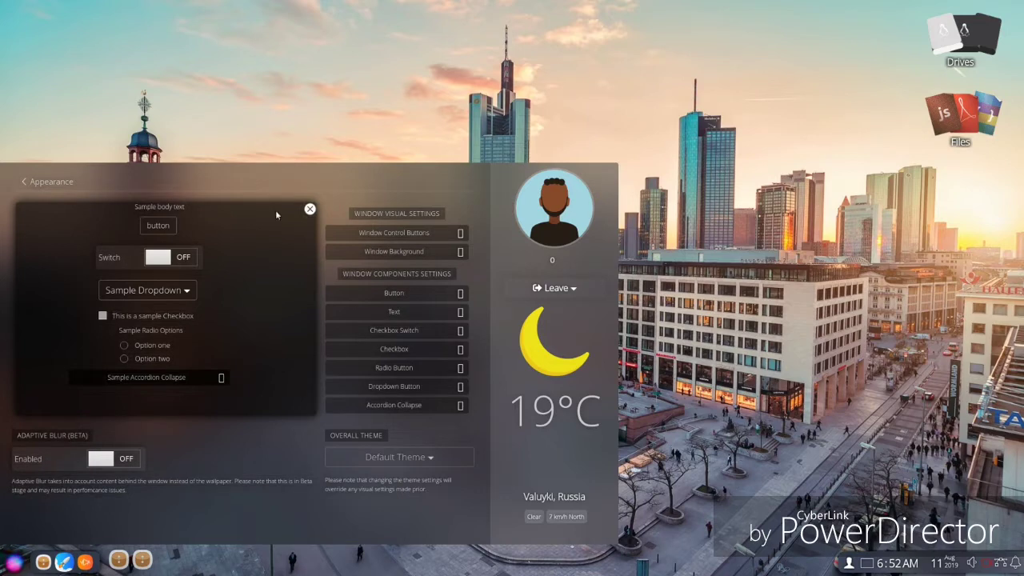
pyautogui.click(47, 182)
# - View the Fonts and User Profile settings pages and return to the settings overview
pyautogui.click(192, 226)
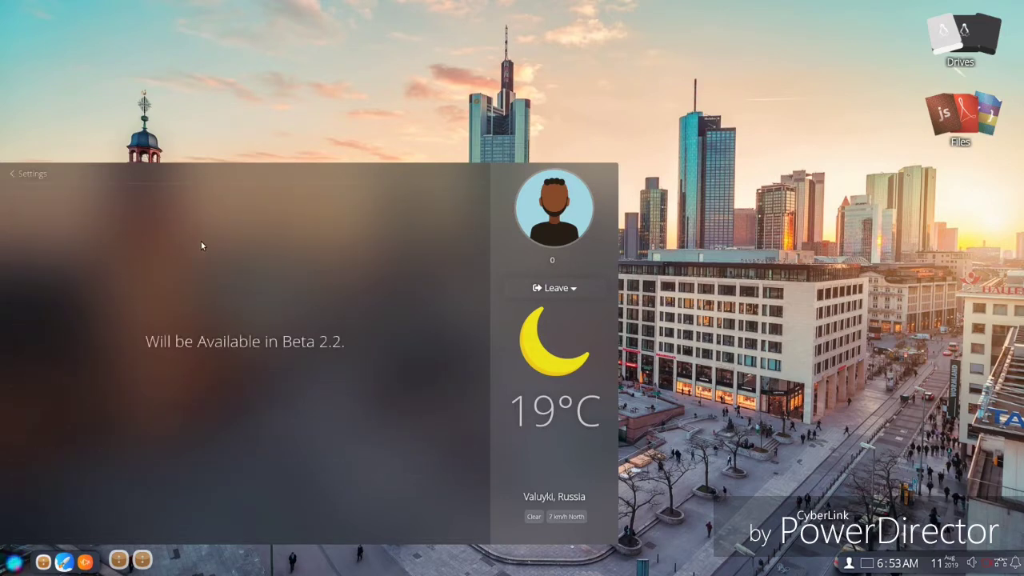
pyautogui.click(35, 181)
pyautogui.click(260, 227)
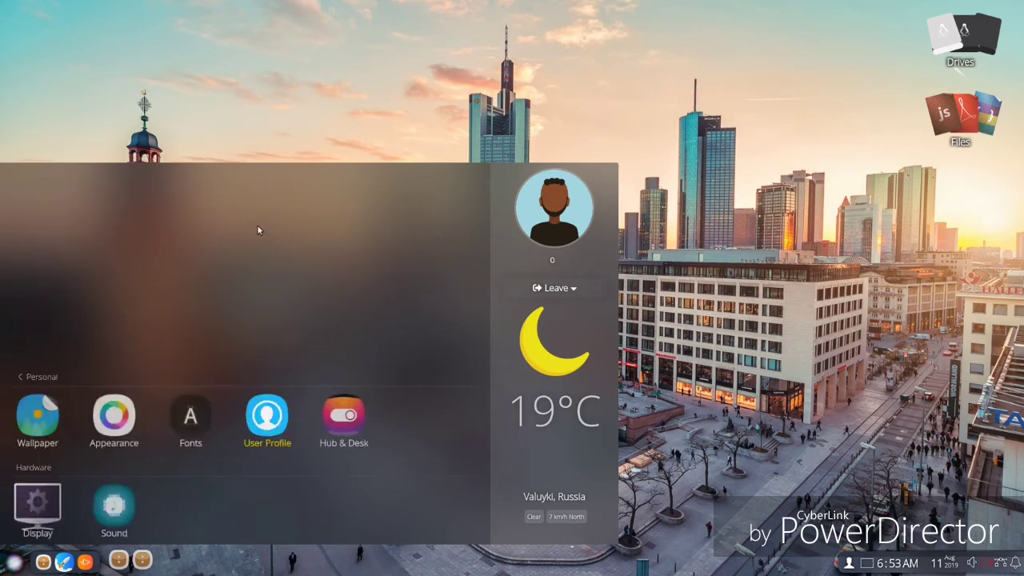
pyautogui.click(27, 176)
# - Try the Side Slide, Fan and Vertical Spread desktop stack styles in the Hub & Desk settings and return to Peek-a-boo
pyautogui.click(343, 227)
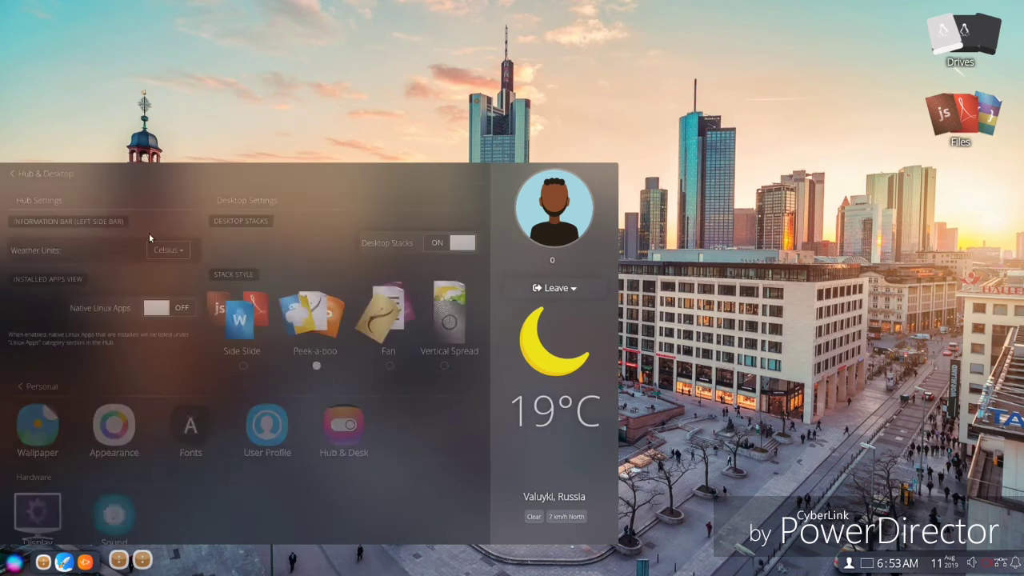
pyautogui.click(244, 366)
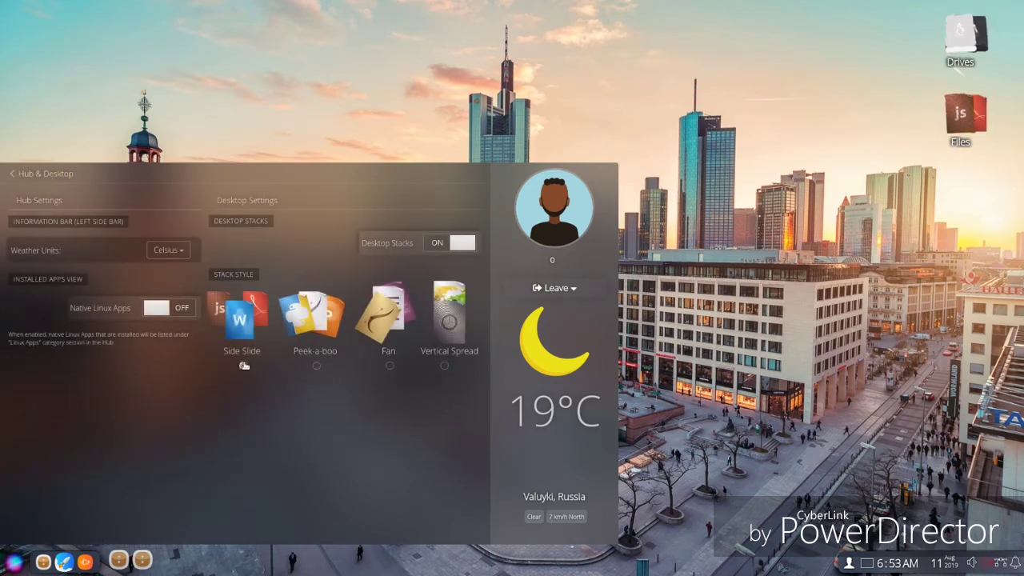
pyautogui.click(317, 366)
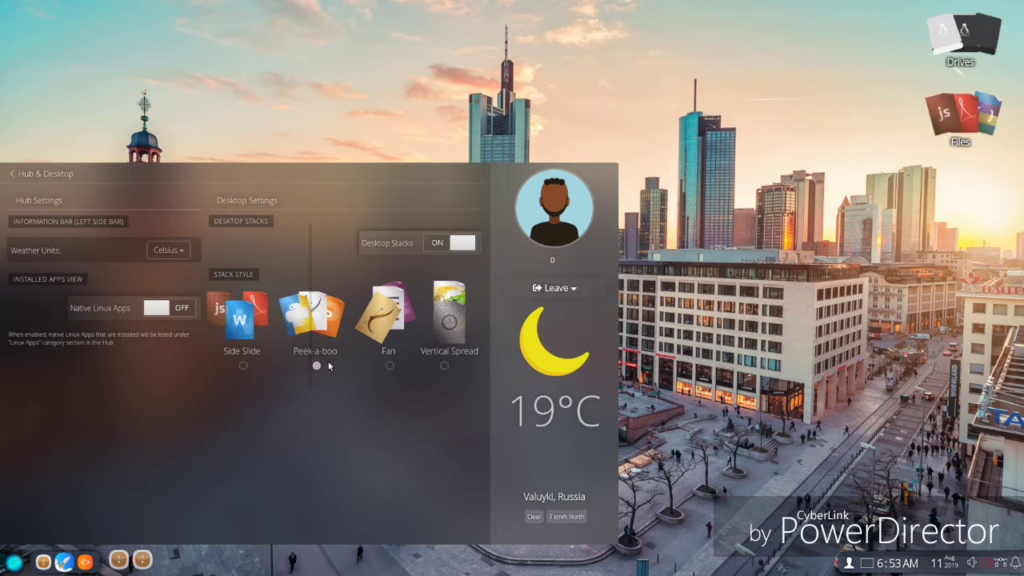
pyautogui.click(390, 365)
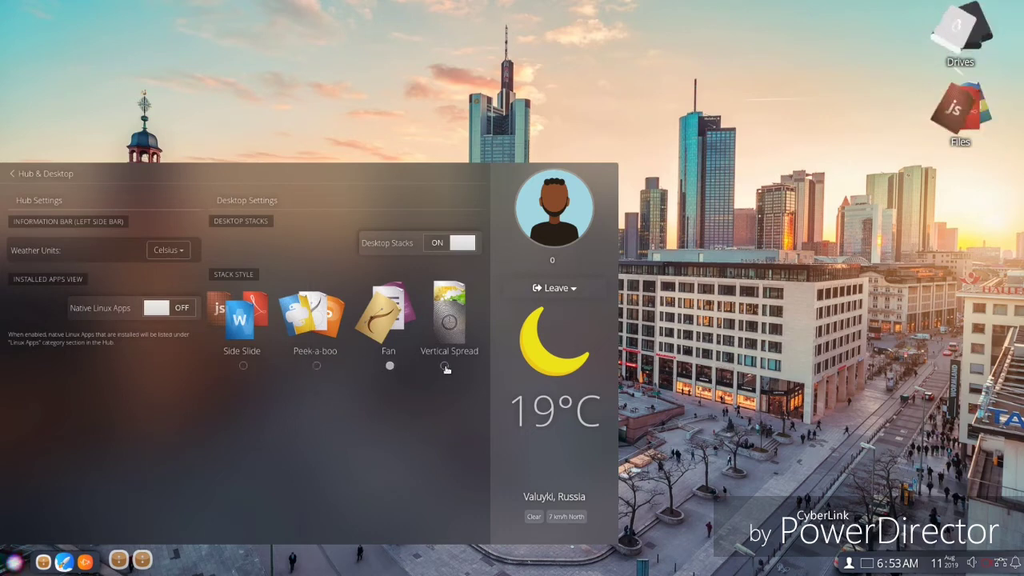
pyautogui.click(445, 366)
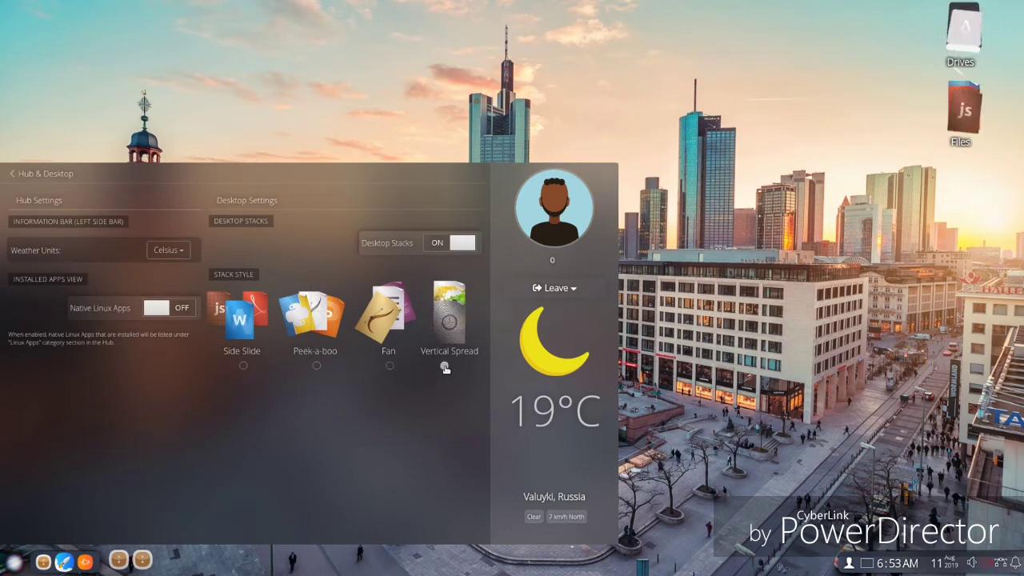
pyautogui.click(317, 366)
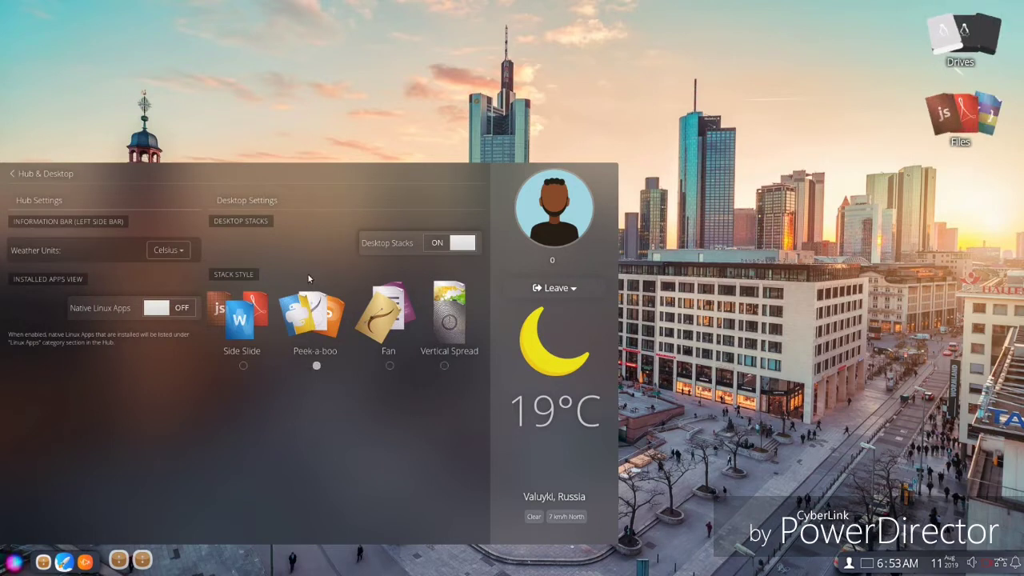
# - Toggle Native Linux Apps on and off, and view the weather unit options without changing them
pyautogui.click(181, 308)
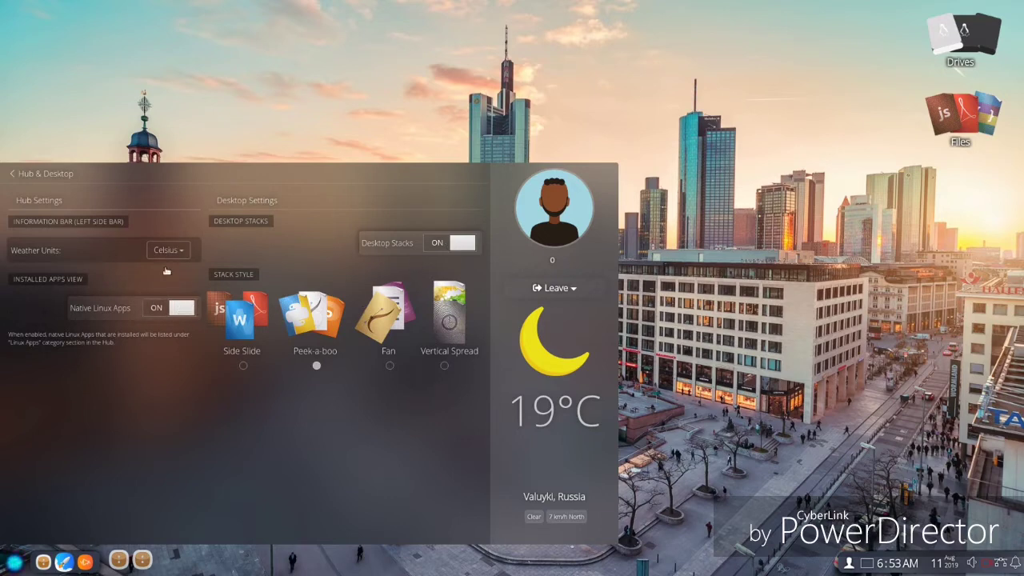
pyautogui.click(179, 252)
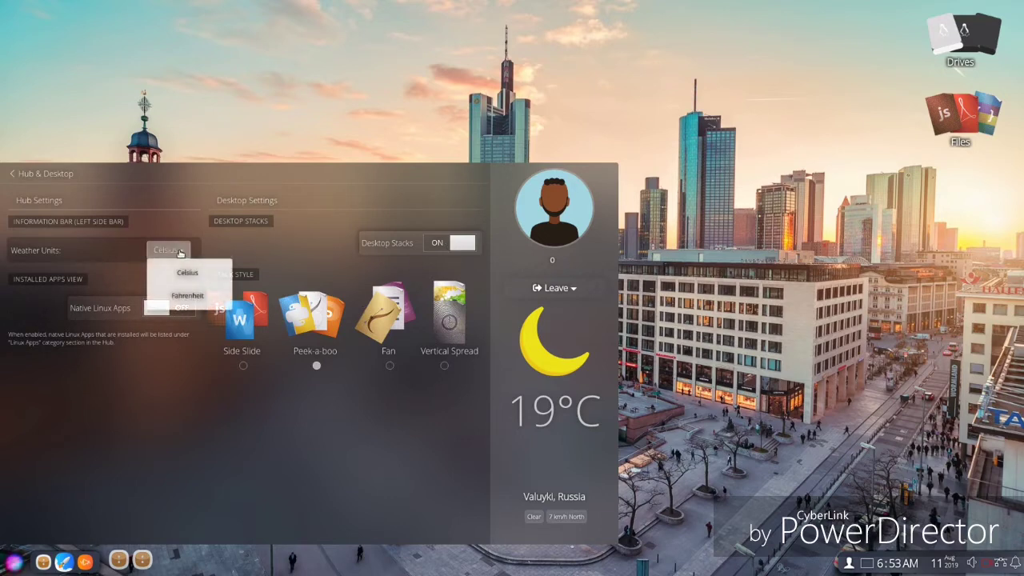
pyautogui.click(62, 257)
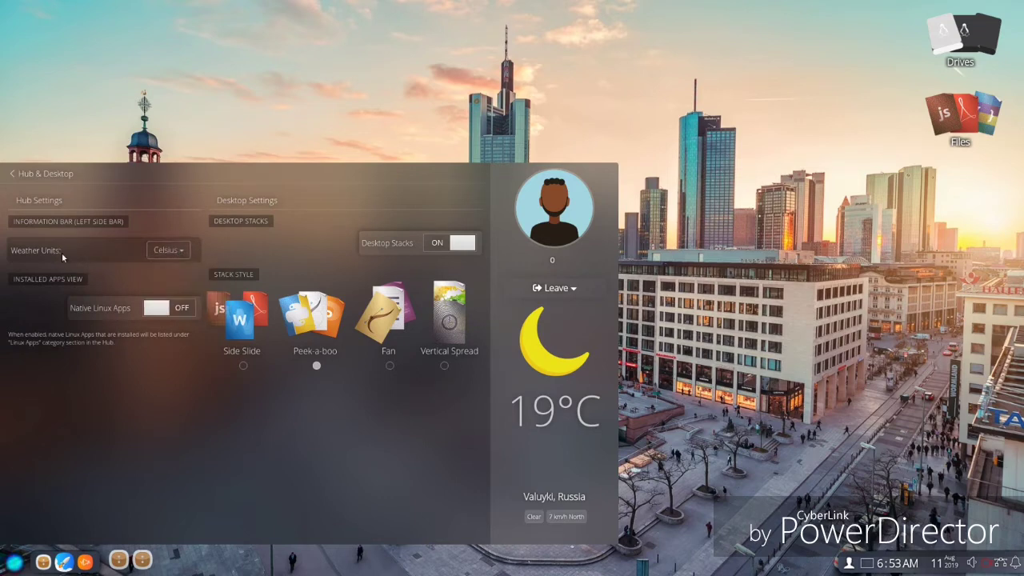
pyautogui.click(22, 176)
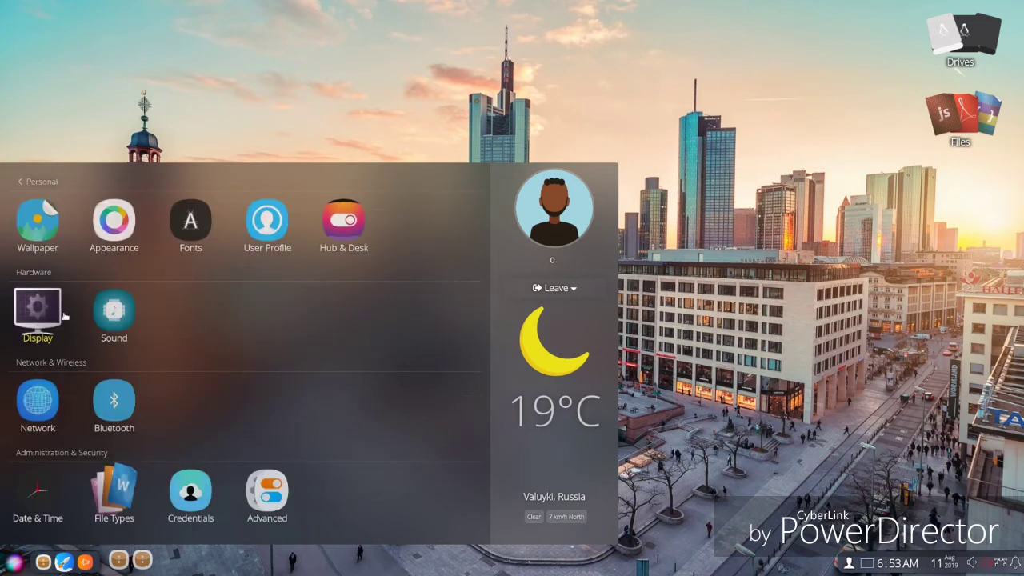
# - View the Display settings and the available audio profiles in the Sound settings
pyautogui.click(38, 311)
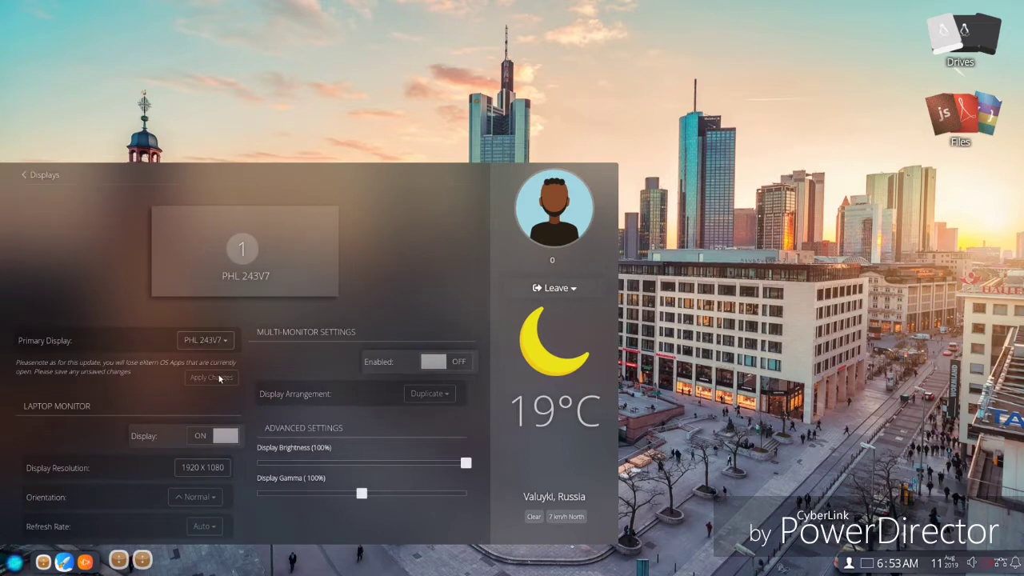
pyautogui.click(40, 176)
pyautogui.click(121, 317)
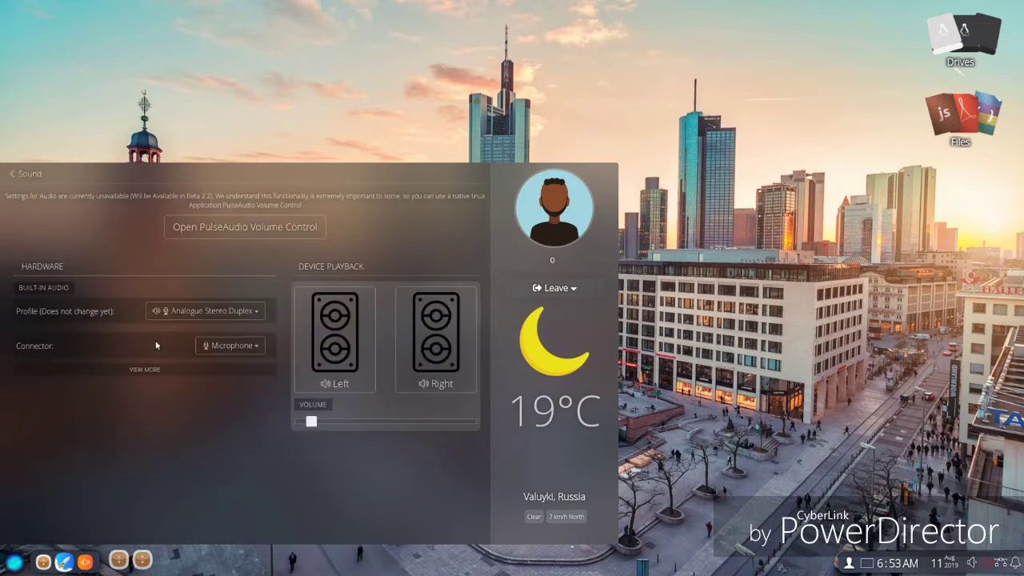
pyautogui.click(212, 312)
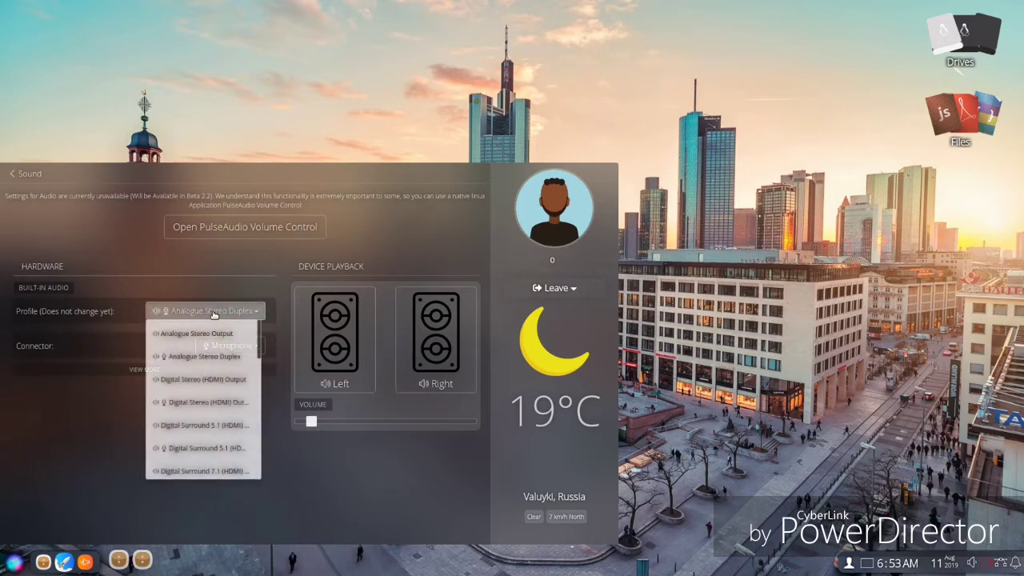
pyautogui.click(214, 312)
# - Open PulseAudio Volume Control from the Sound settings and view its input devices and configuration
pyautogui.click(234, 227)
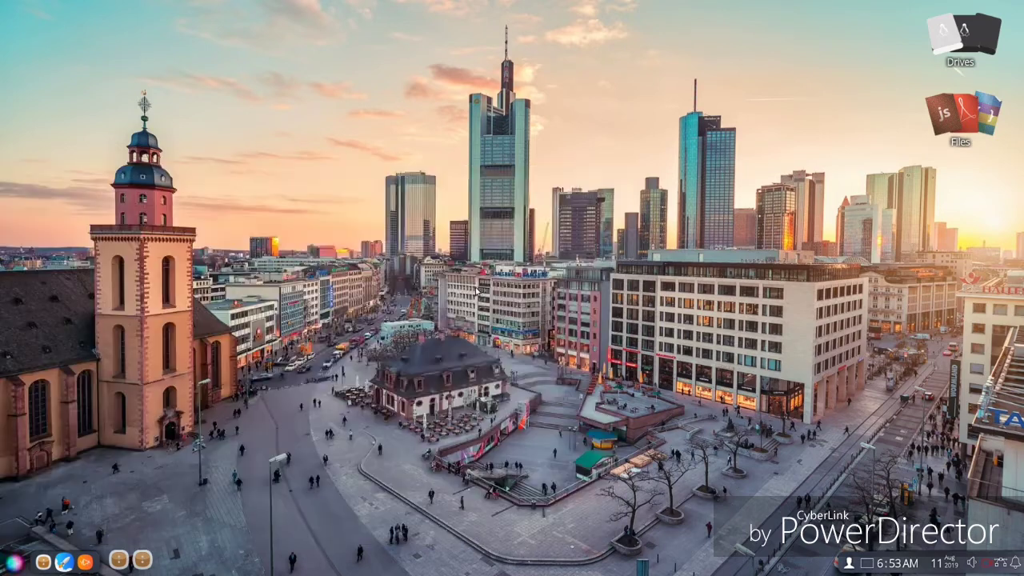
pyautogui.moveTo(395, 178); pyautogui.dragTo(375, 179)
pyautogui.click(412, 201)
pyautogui.click(483, 200)
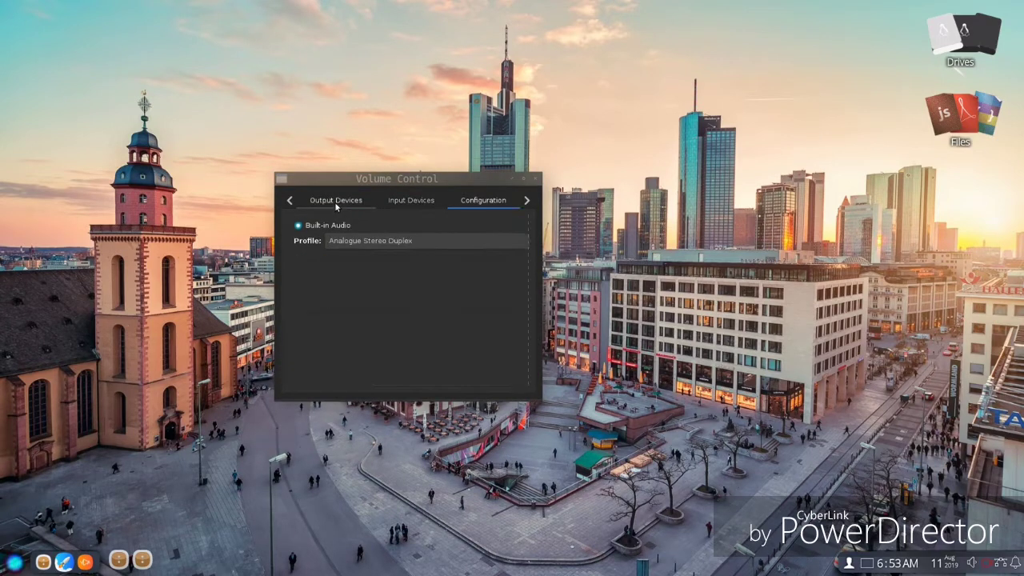
# - View the output devices in Volume Control, close it, and return from the Sound page to the settings overview
pyautogui.click(331, 202)
pyautogui.click(534, 178)
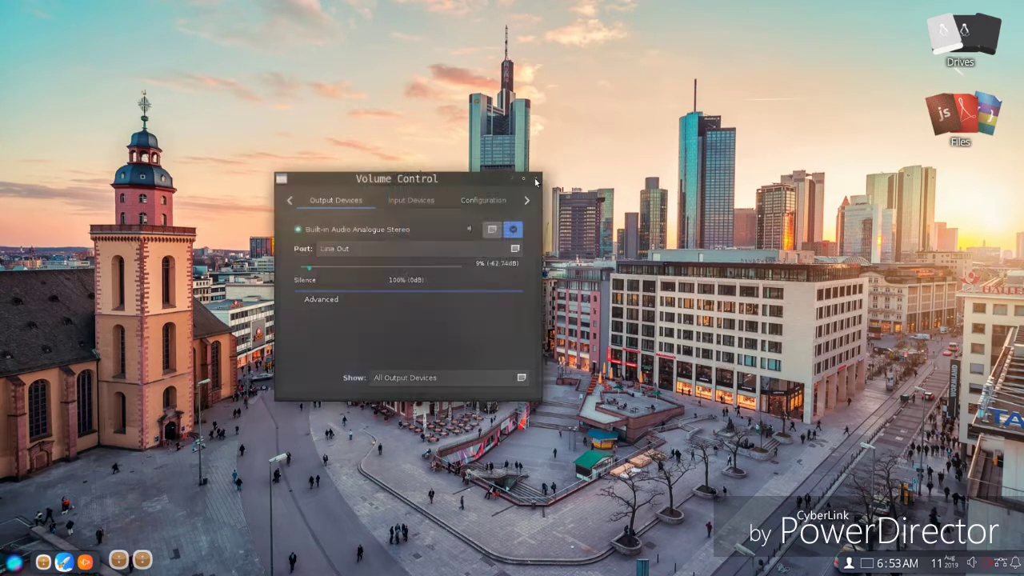
pyautogui.click(15, 561)
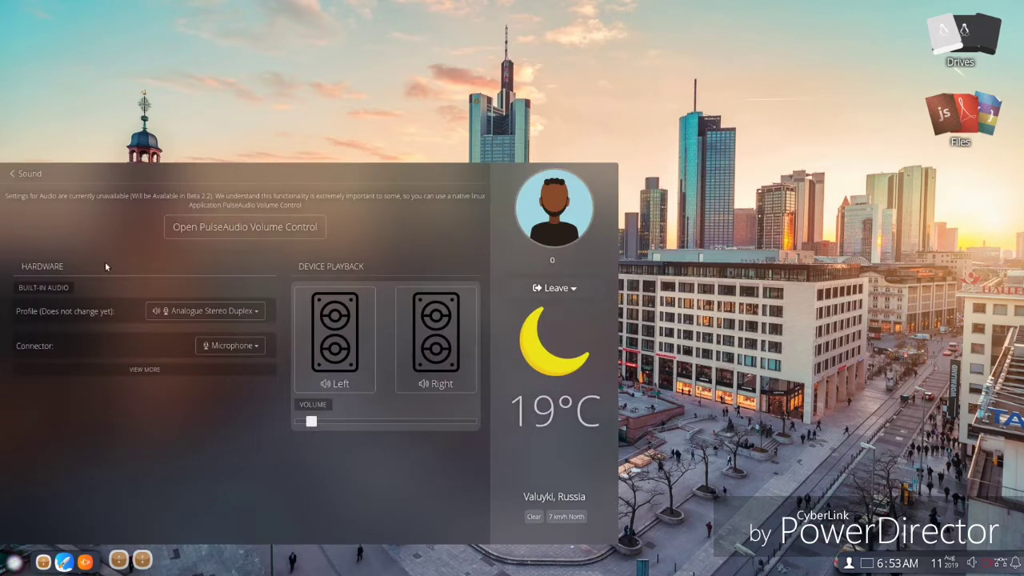
pyautogui.click(47, 176)
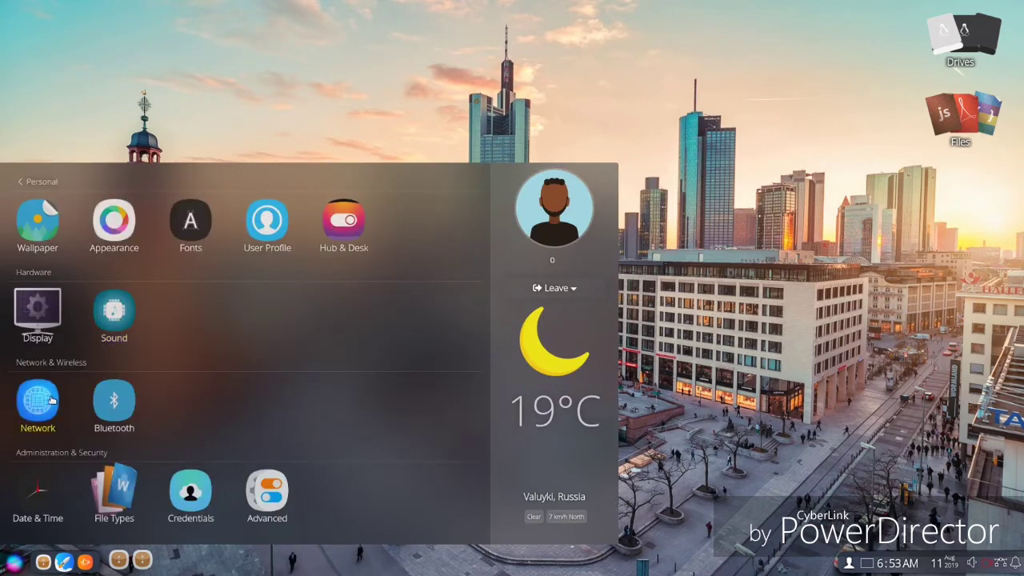
# - View the Network and Bluetooth settings pages and return to the settings overview
pyautogui.click(48, 397)
pyautogui.click(29, 174)
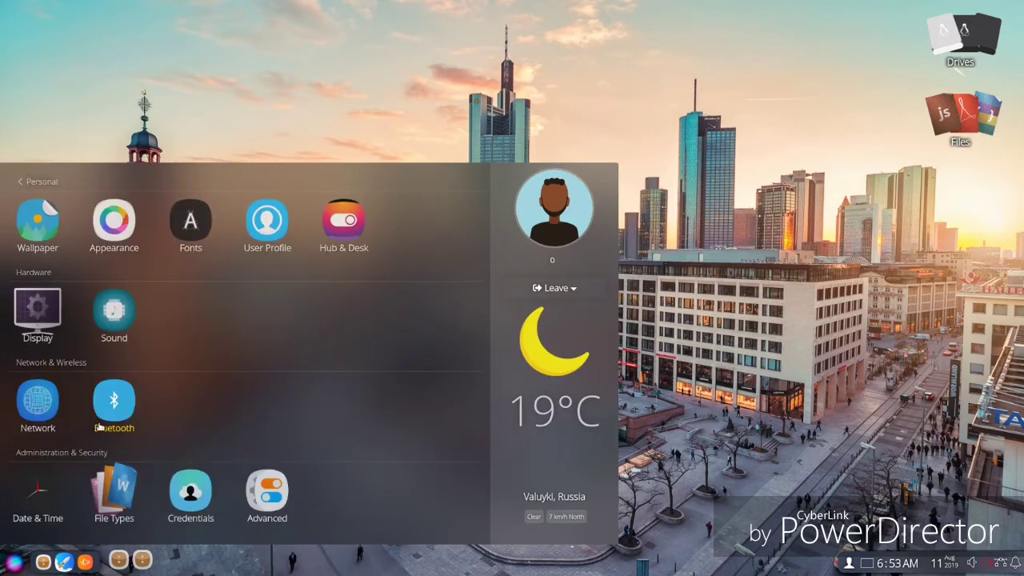
pyautogui.click(29, 174)
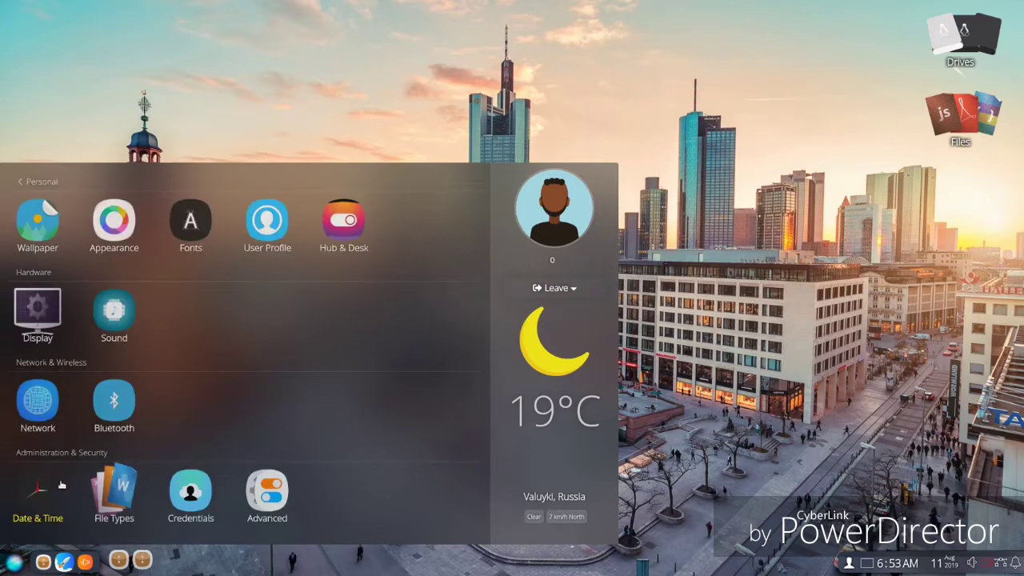
# - Explore the world map in the Date & Time settings by zooming in and out around the current location, and leave the page
pyautogui.click(36, 490)
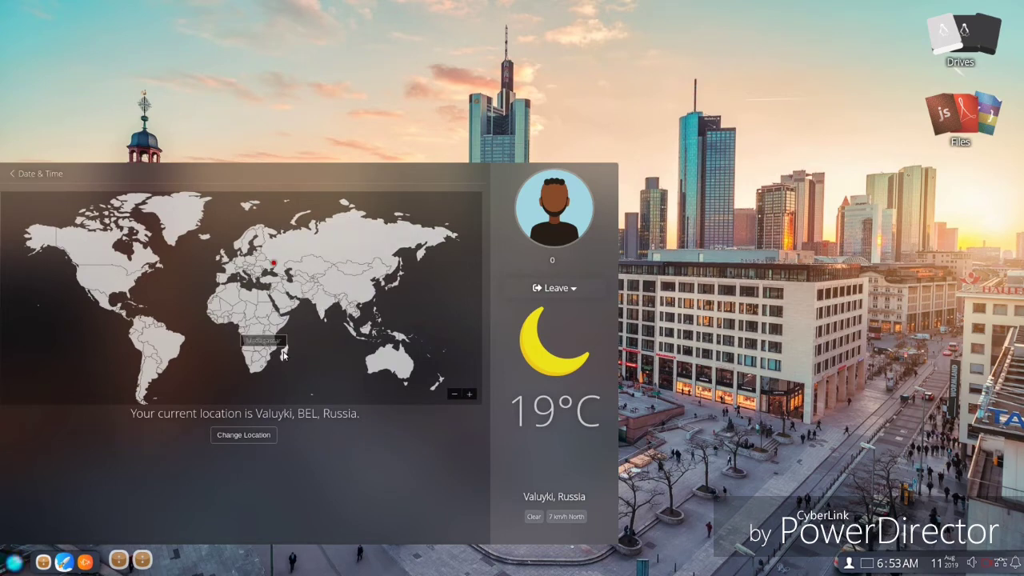
pyautogui.click(470, 393)
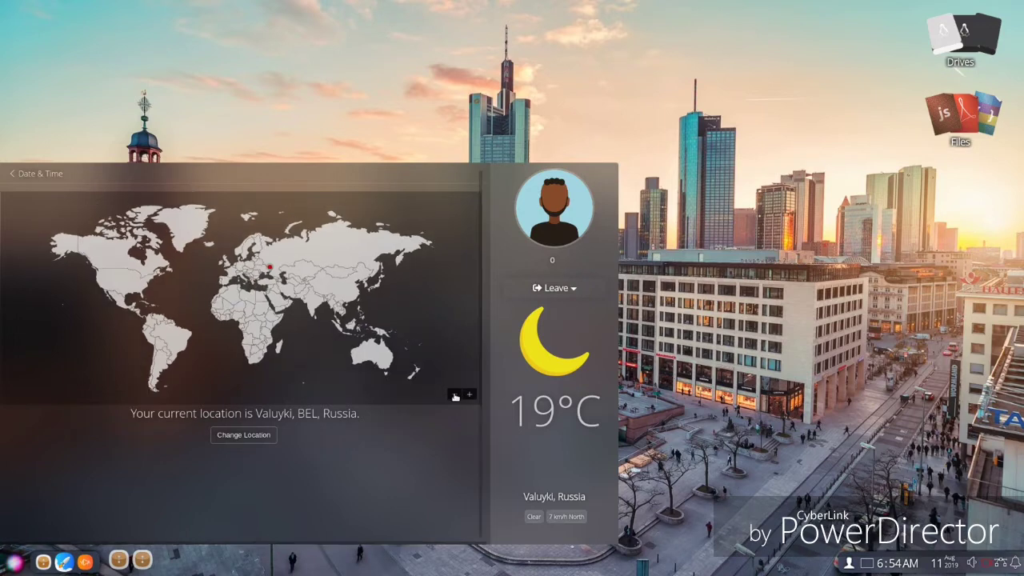
pyautogui.click(470, 393)
pyautogui.click(470, 394)
pyautogui.scroll(2, 336, 279)
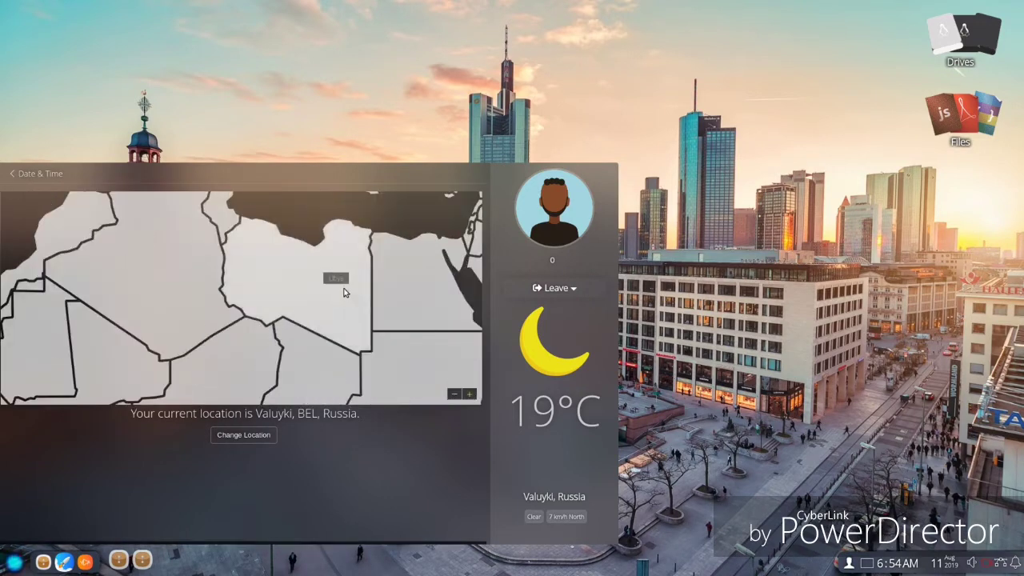
pyautogui.scroll(-1, 257, 370)
pyautogui.scroll(2, 257, 370)
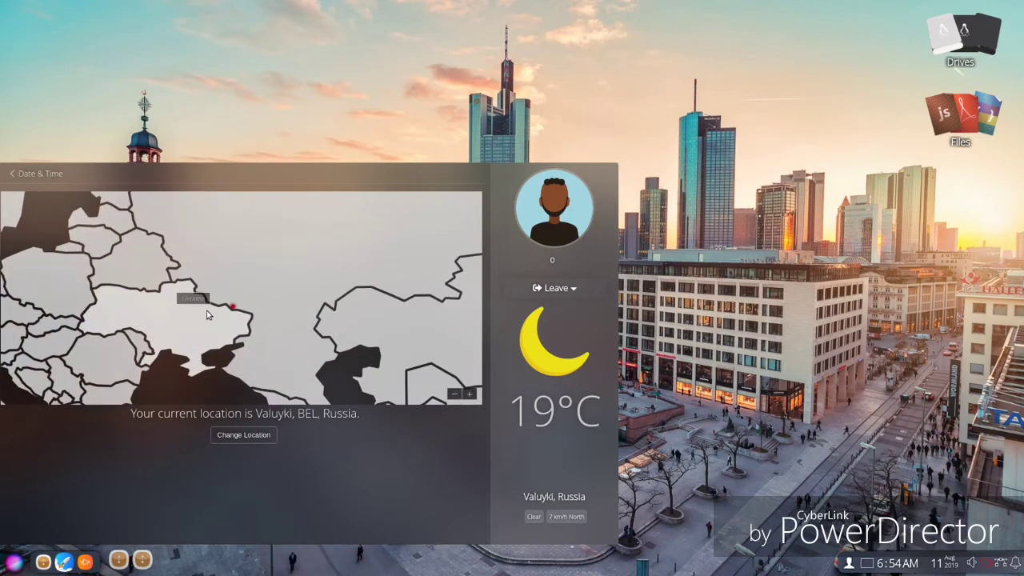
pyautogui.scroll(-5, 342, 351)
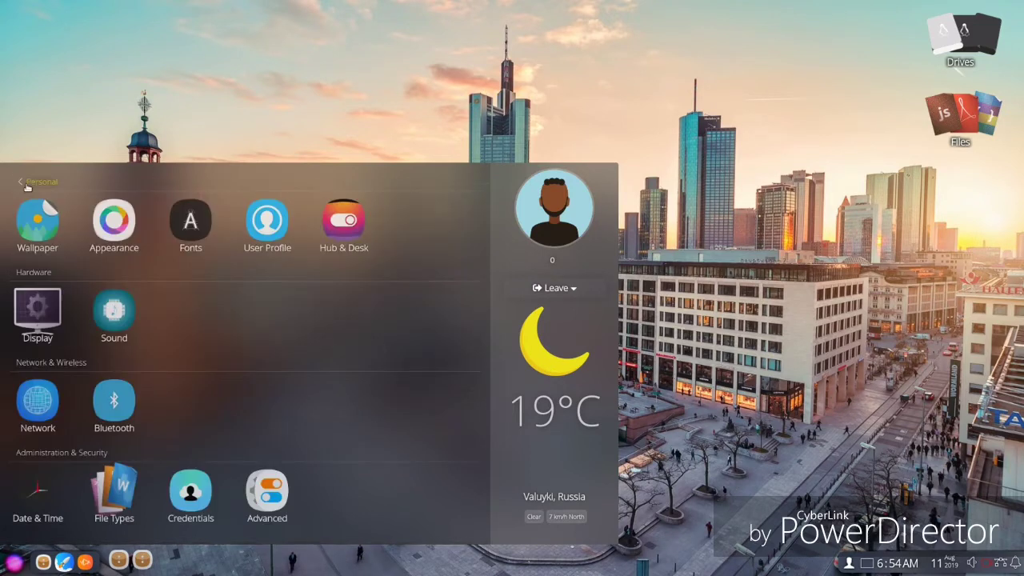
pyautogui.click(24, 174)
pyautogui.click(37, 493)
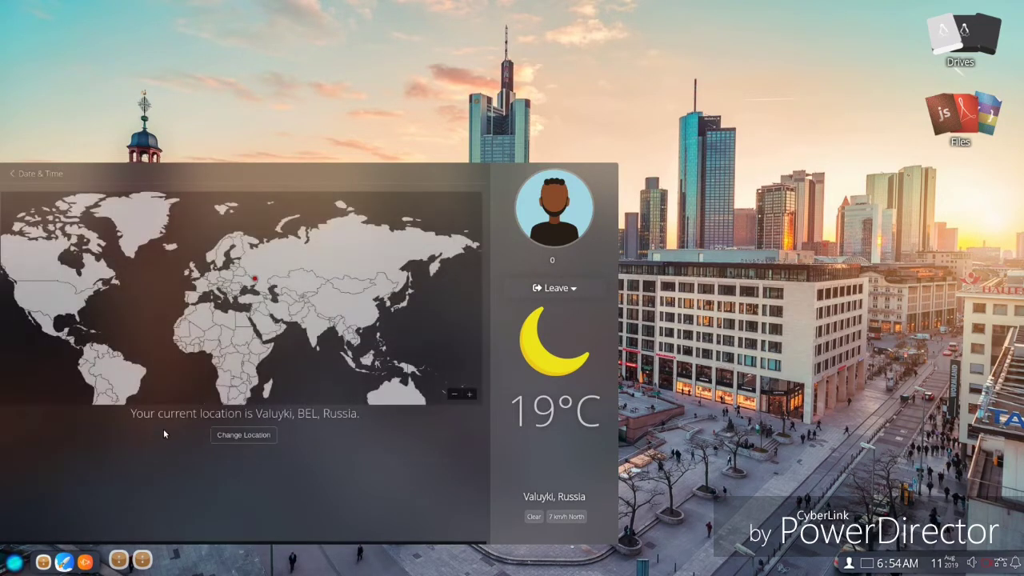
pyautogui.click(24, 173)
# - View the remaining settings pages and return to the launcher's main app view
pyautogui.click(12, 198)
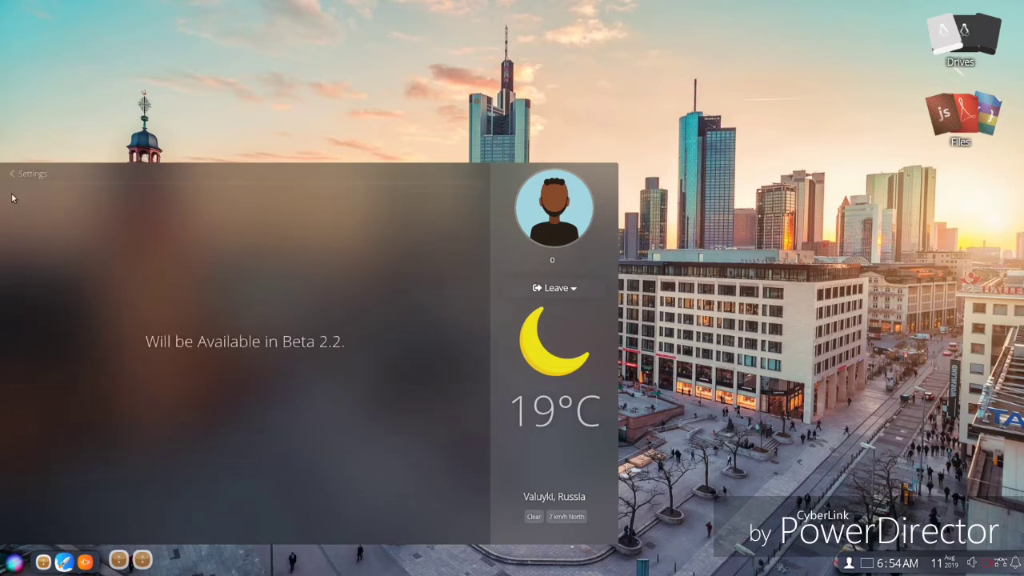
pyautogui.click(13, 175)
pyautogui.click(36, 204)
pyautogui.click(24, 173)
pyautogui.click(37, 217)
pyautogui.click(24, 173)
pyautogui.press('super')
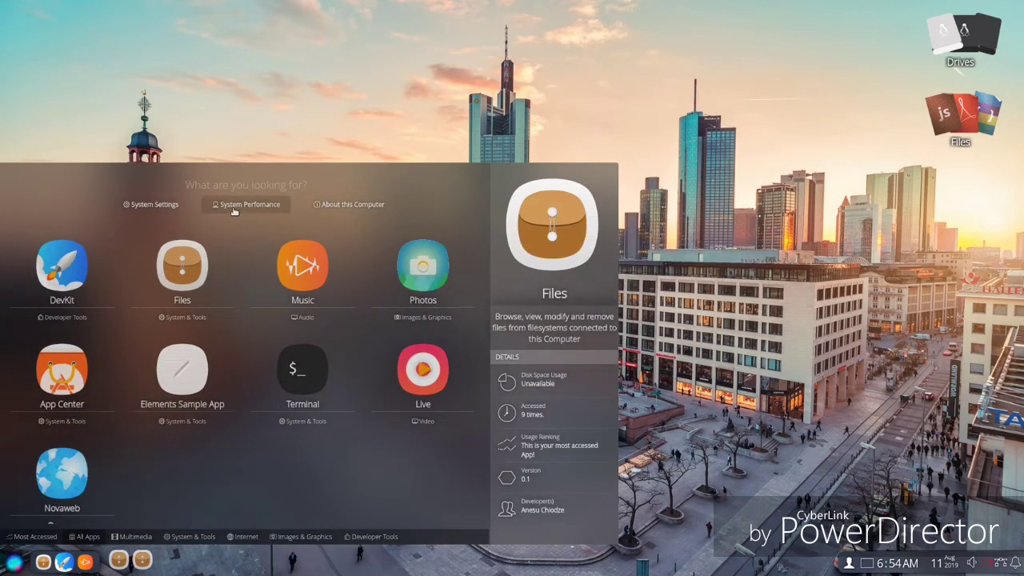
# - View the core performance, resource usage and system statistics in System Performance and return to the launcher
pyautogui.click(246, 205)
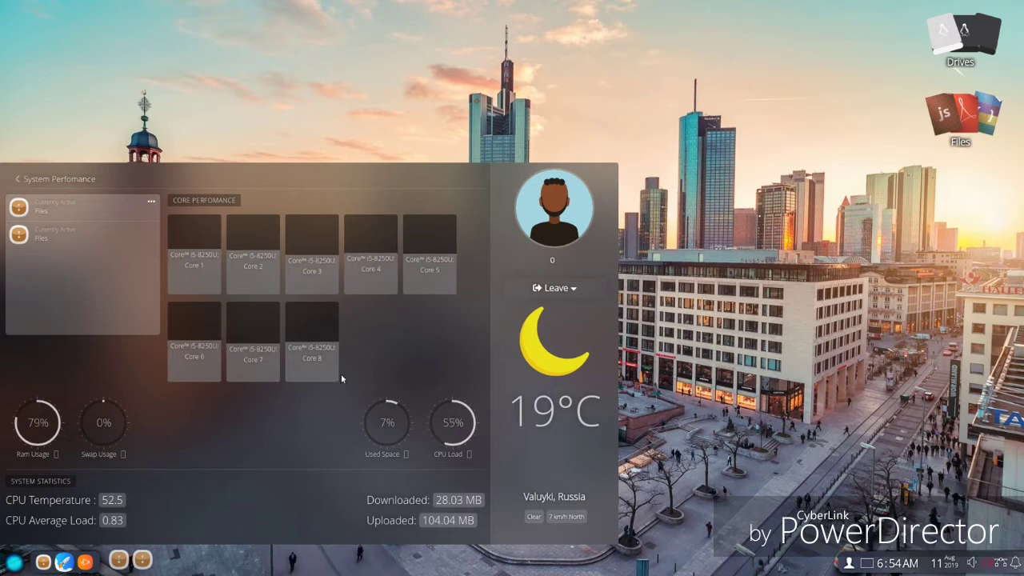
pyautogui.click(557, 289)
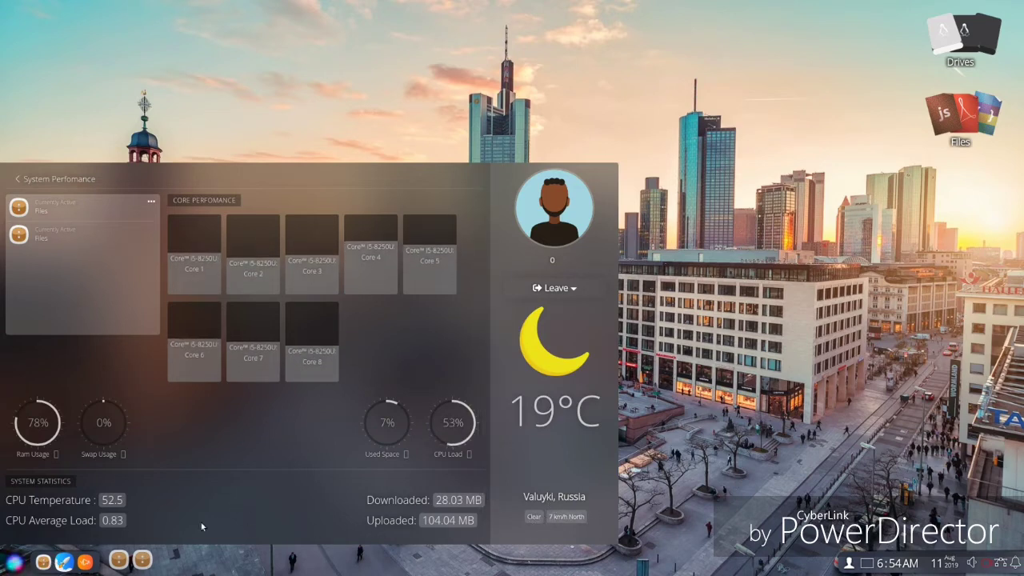
pyautogui.click(40, 181)
# - View the About this Computer page and highlight the operating system name and version
pyautogui.click(364, 206)
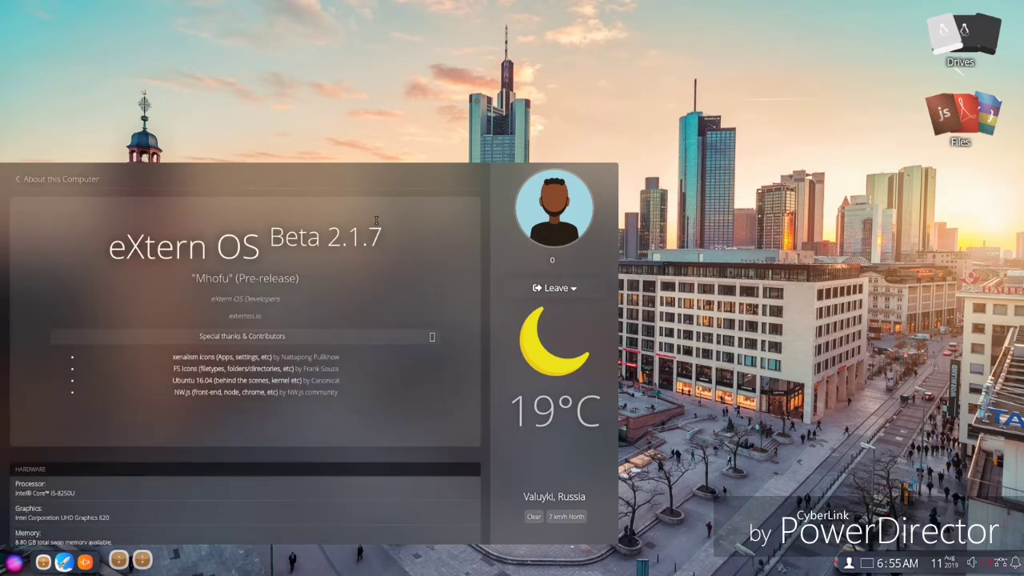
pyautogui.moveTo(110, 247); pyautogui.dragTo(395, 250)
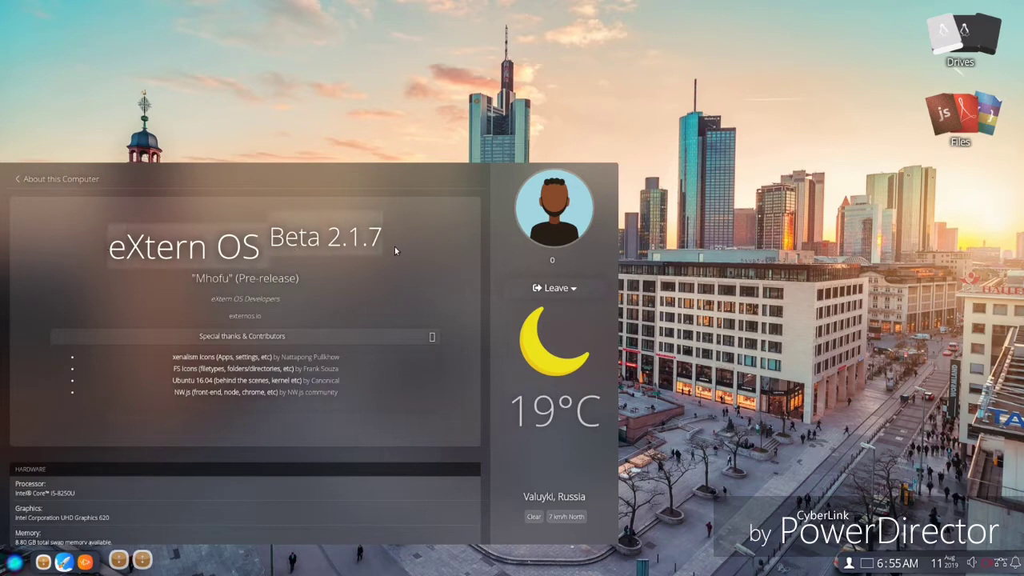
pyautogui.click(308, 278)
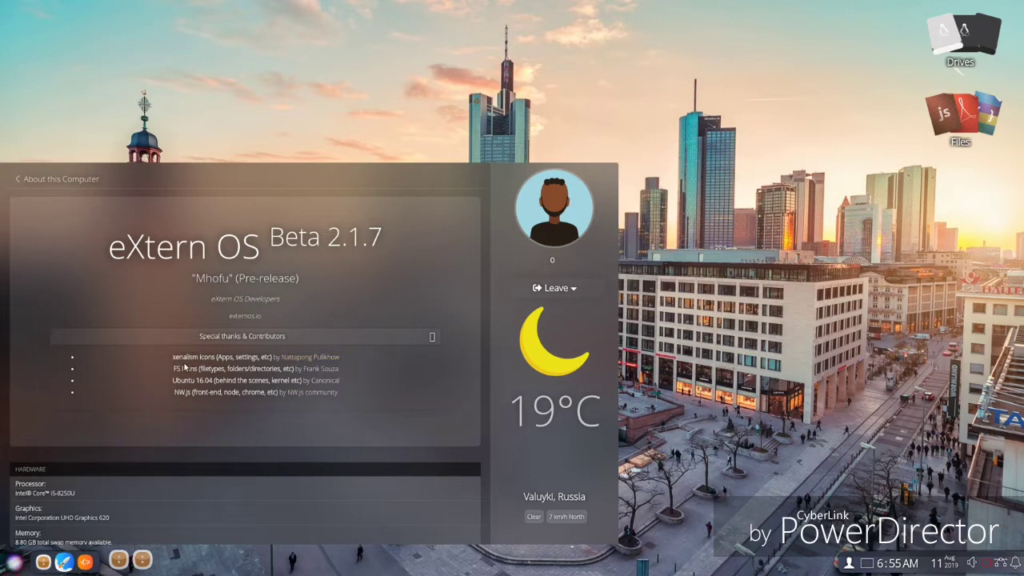
# - Open the xenalism icons contributor's link, look through the Twitter profile, and close the browser window
pyautogui.click(342, 358)
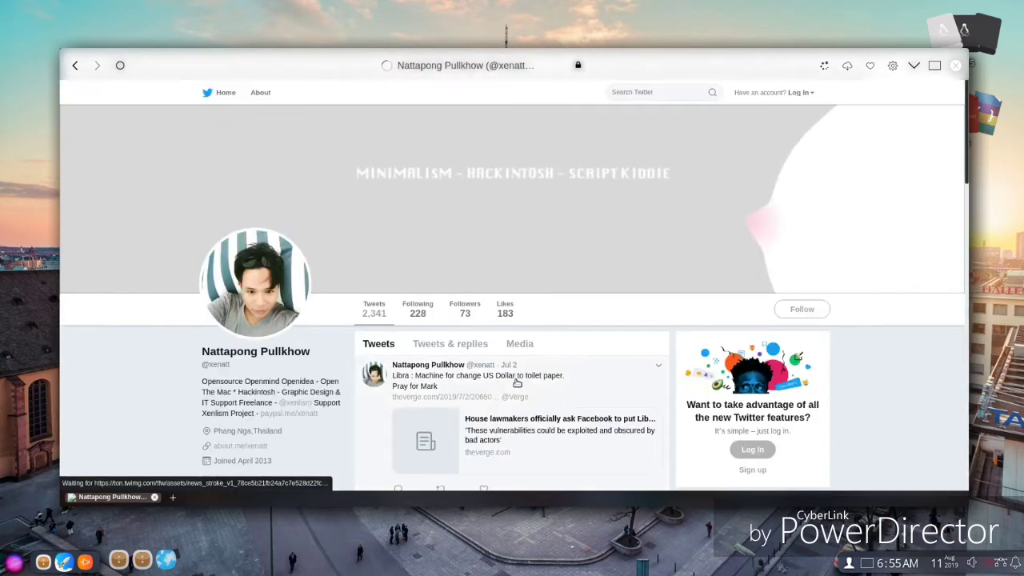
pyautogui.scroll(-3, 516, 380)
pyautogui.scroll(-3, 517, 362)
pyautogui.scroll(8, 516, 362)
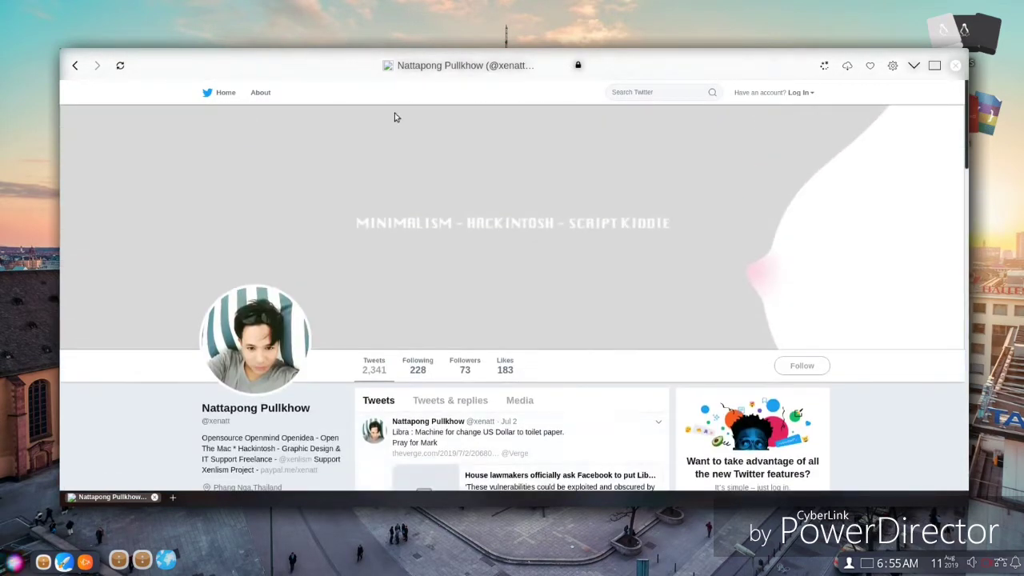
pyautogui.click(958, 67)
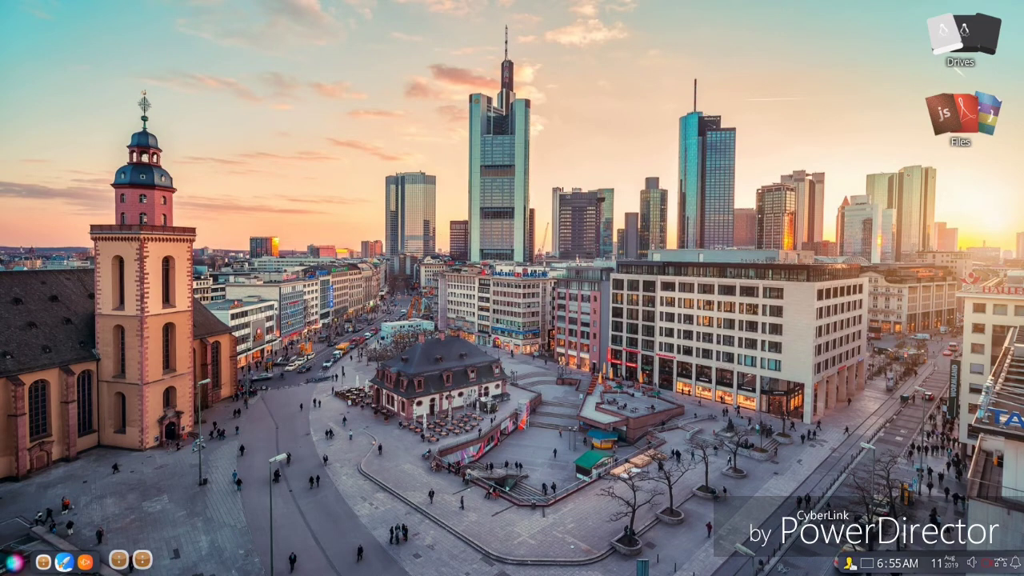
# - Open the desktop assistant and send it the message "dodo"
pyautogui.press('super')
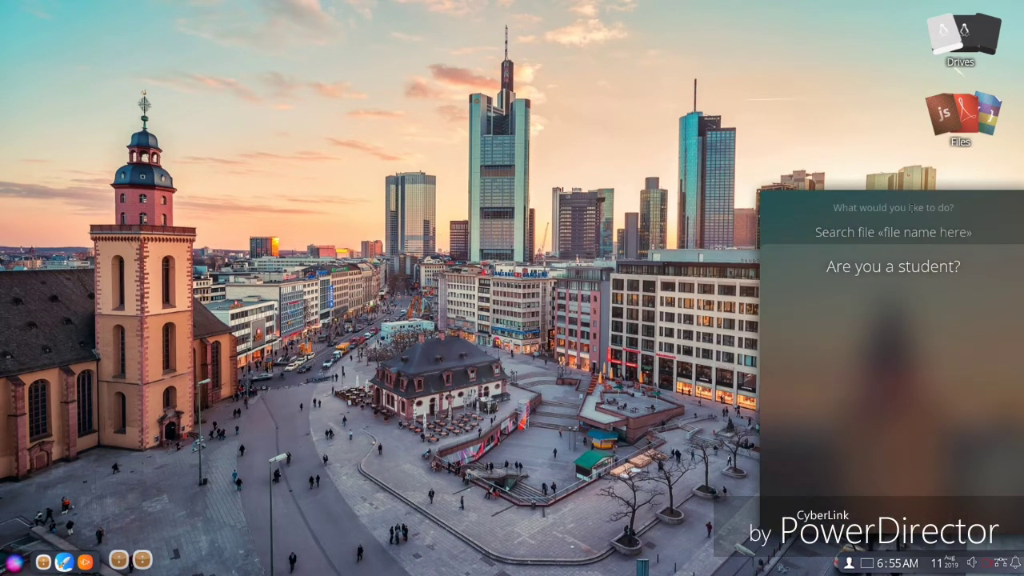
pyautogui.write('dp')
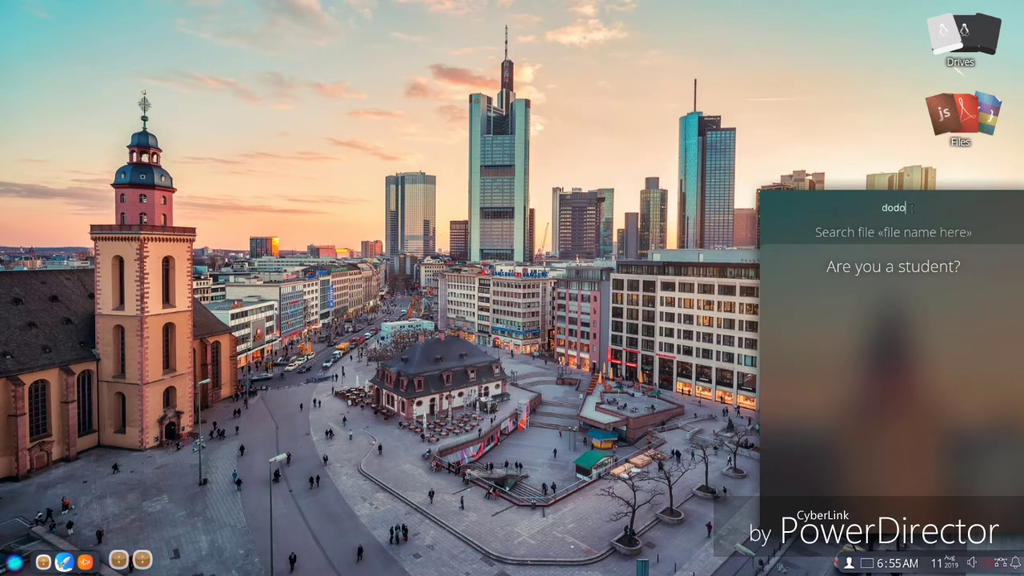
pyautogui.press('Return')
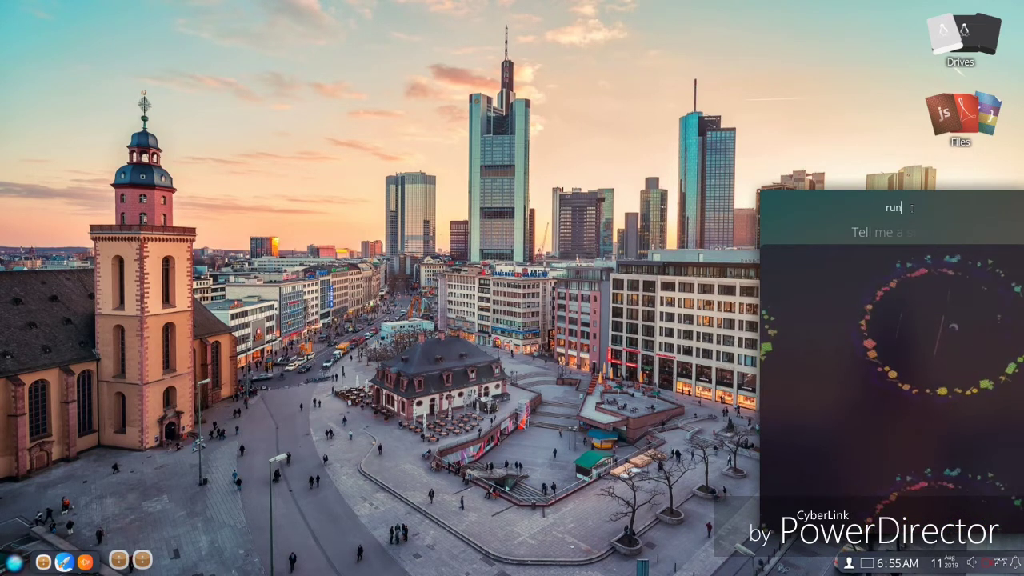
# - Send the request "run music" to the desktop assistant
pyautogui.write('mu')
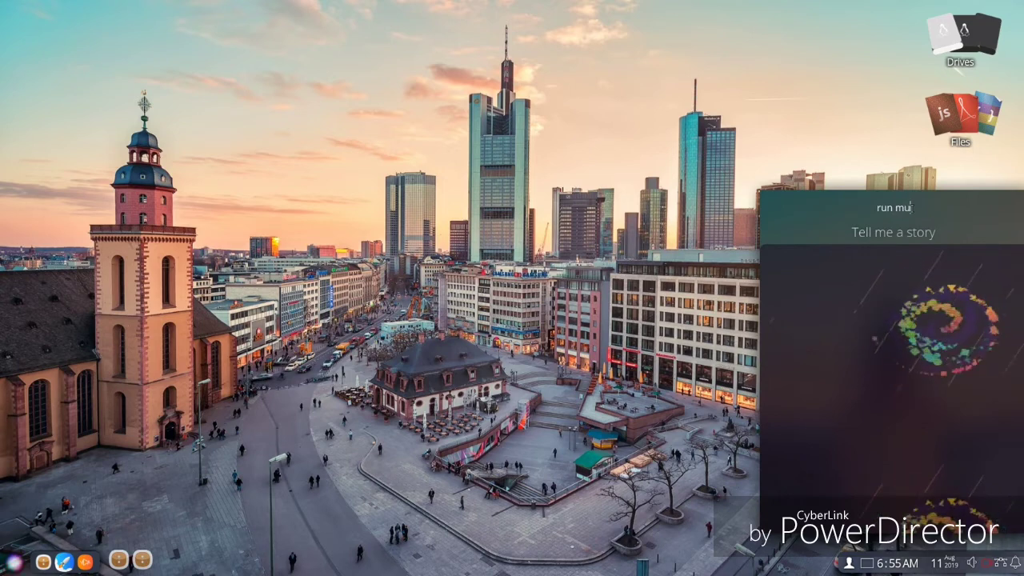
pyautogui.write('si')
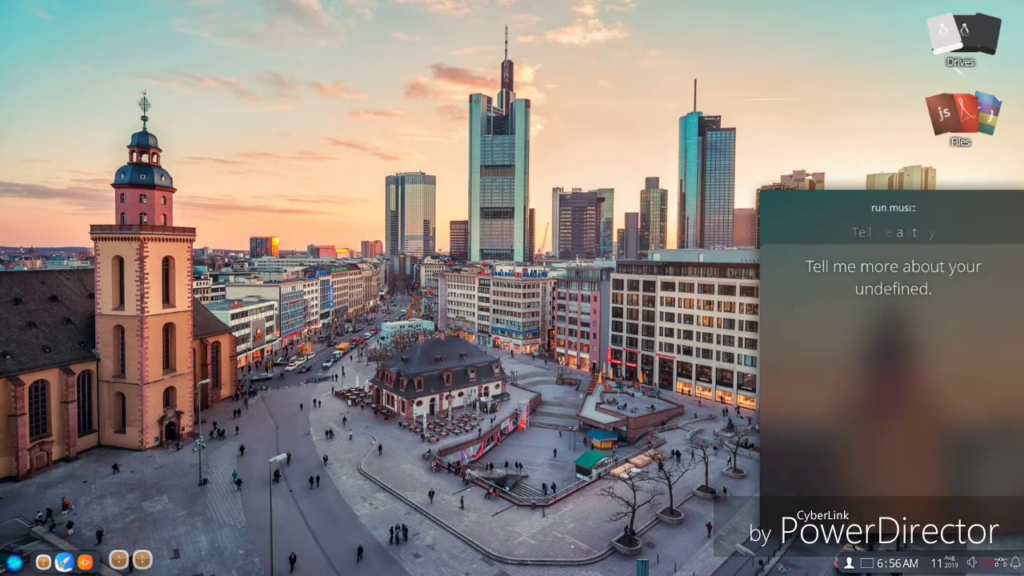
pyautogui.write('c')
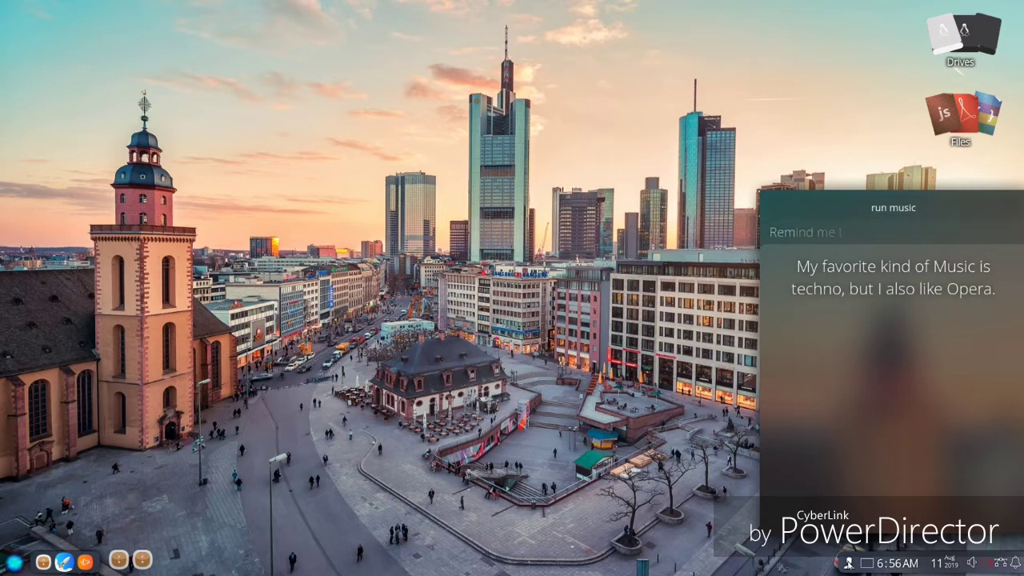
# - Close the assistant and view the display capture options, network options and notifications
pyautogui.click(867, 564)
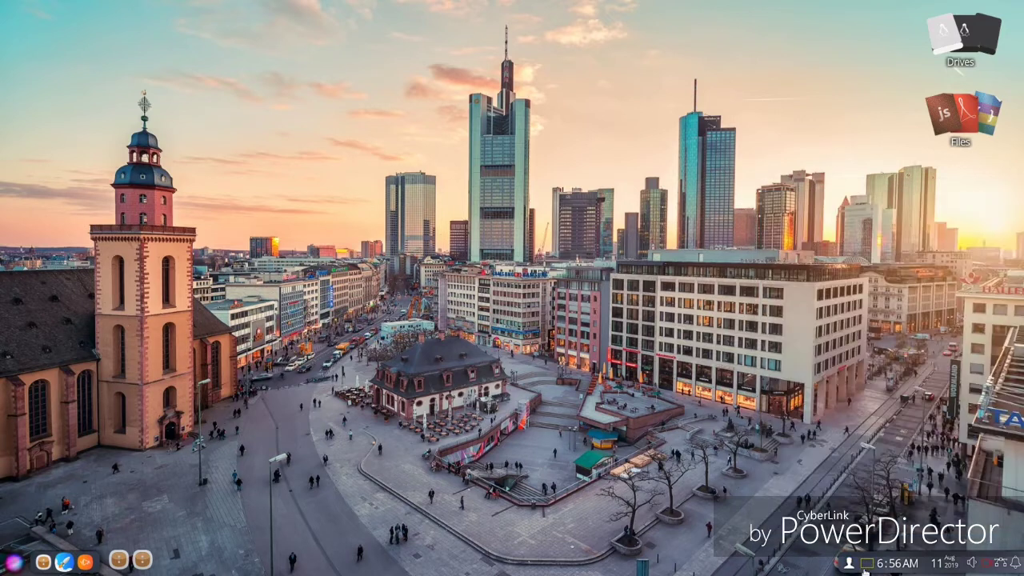
pyautogui.click(989, 564)
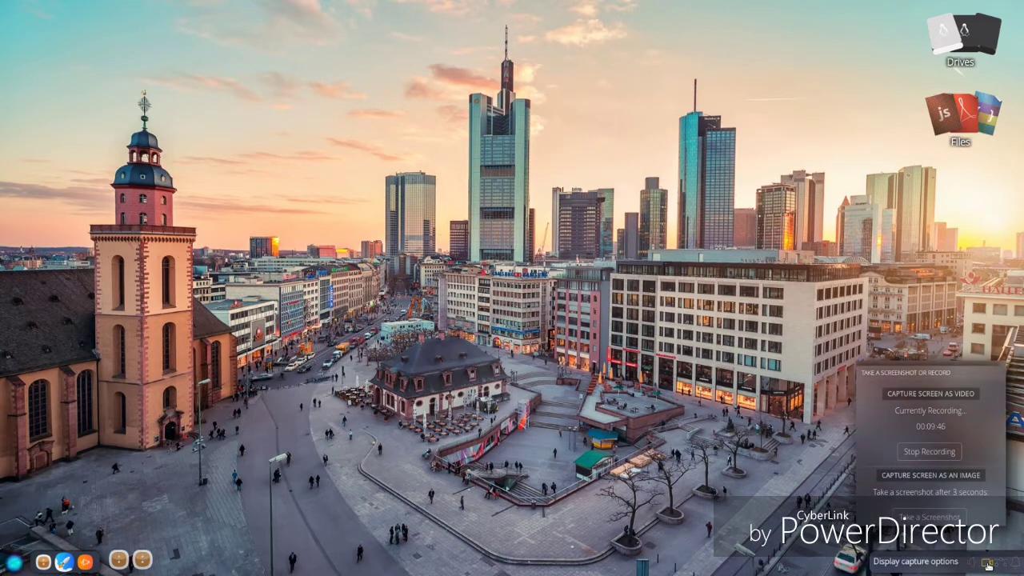
pyautogui.click(1000, 563)
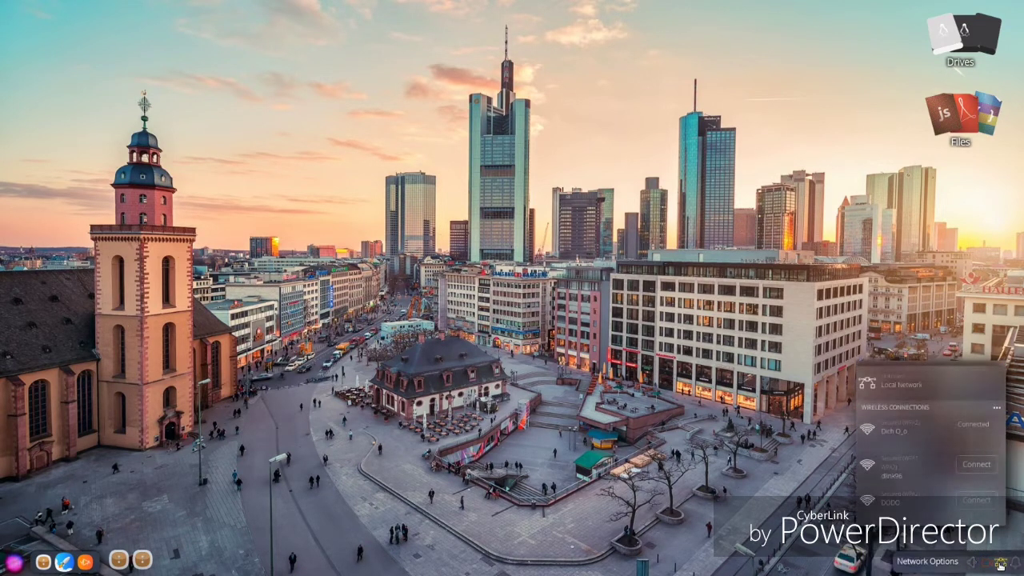
pyautogui.click(1015, 563)
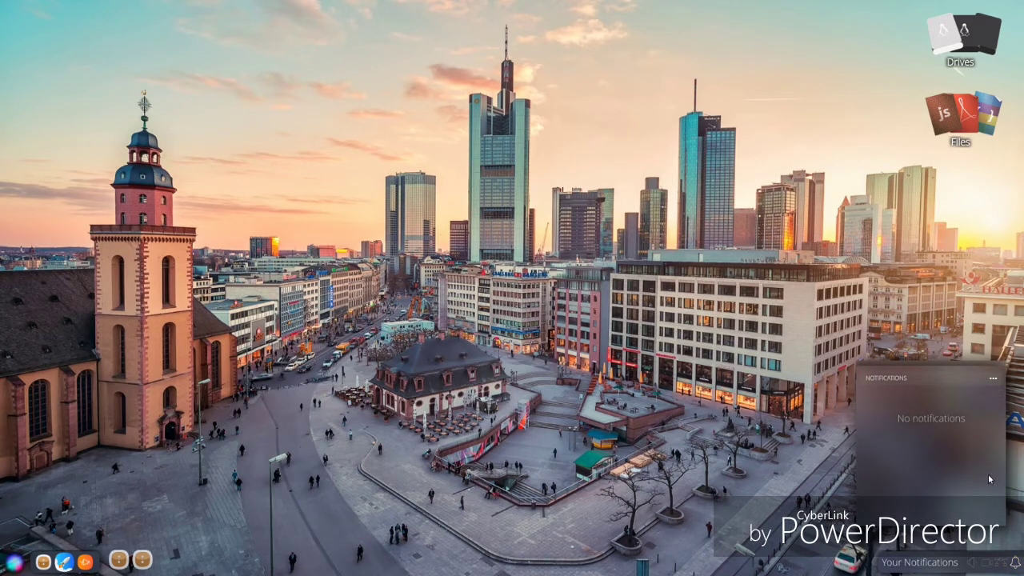
pyautogui.click(1016, 562)
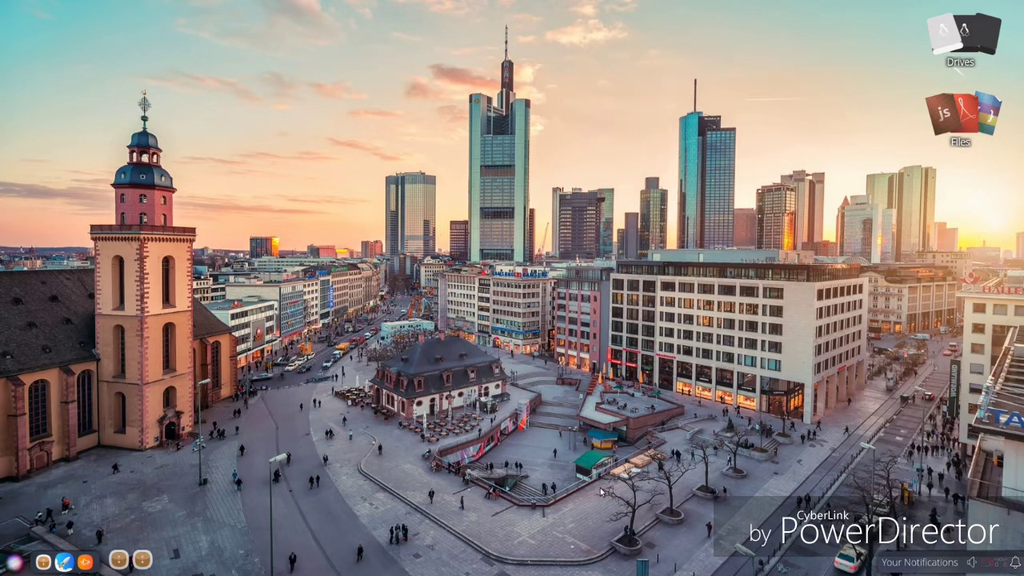
# - Reopen the launcher, leave the About this Computer page, and show only the Multimedia apps
pyautogui.click(12, 565)
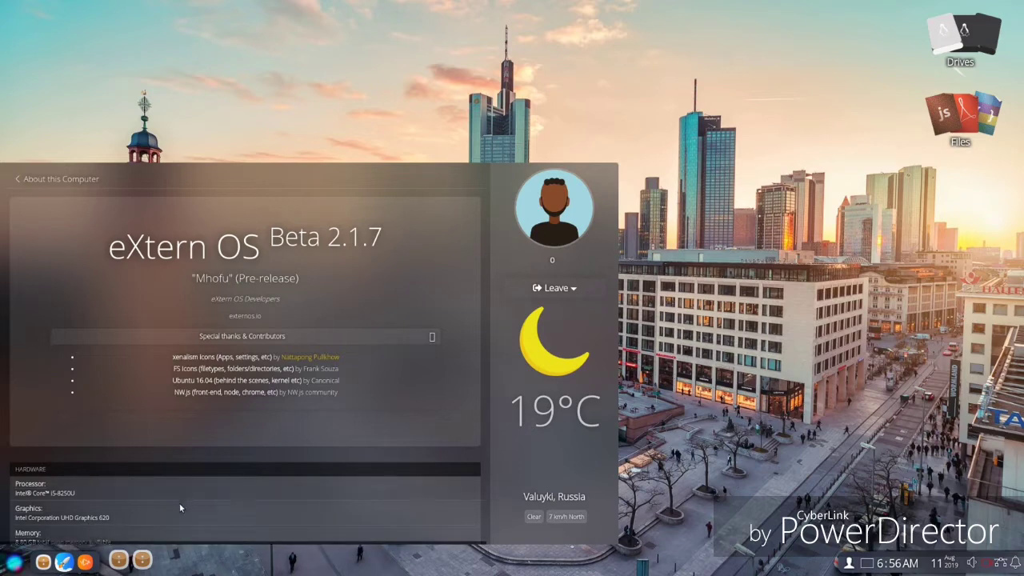
pyautogui.click(34, 183)
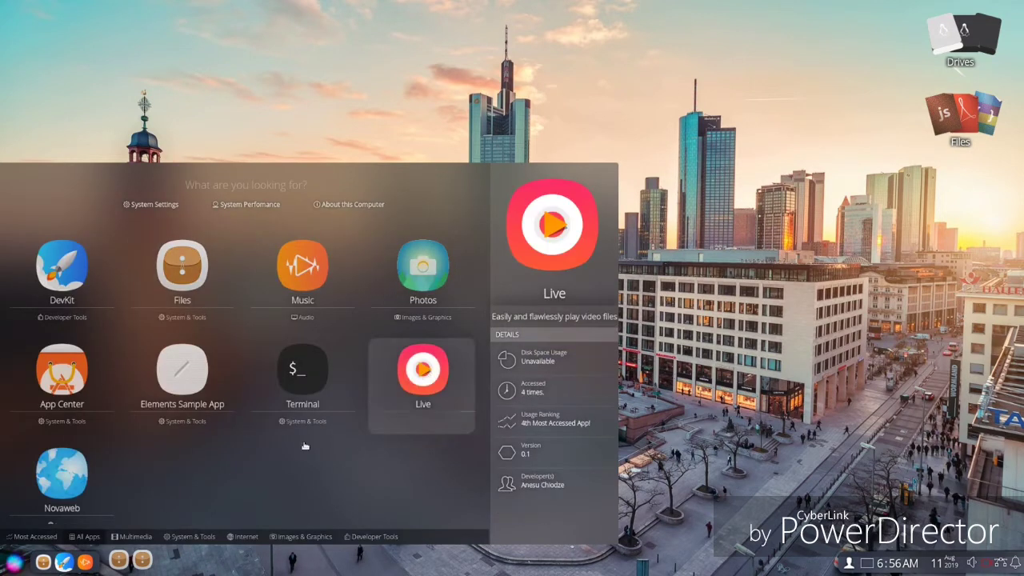
pyautogui.click(136, 537)
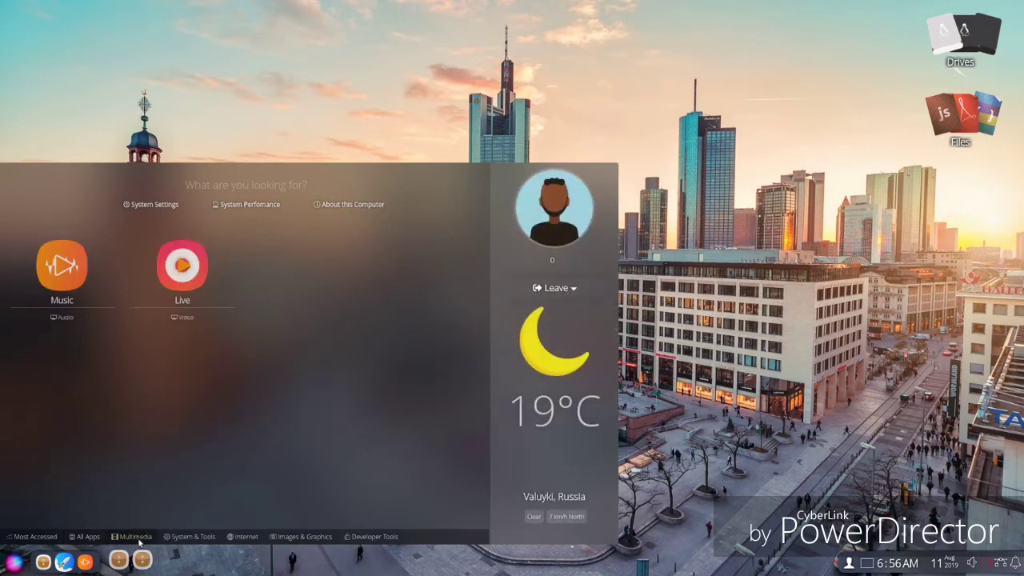
# - Browse the remaining launcher app categories and all apps, and look over the System Settings page
pyautogui.click(191, 537)
pyautogui.click(244, 537)
pyautogui.click(286, 538)
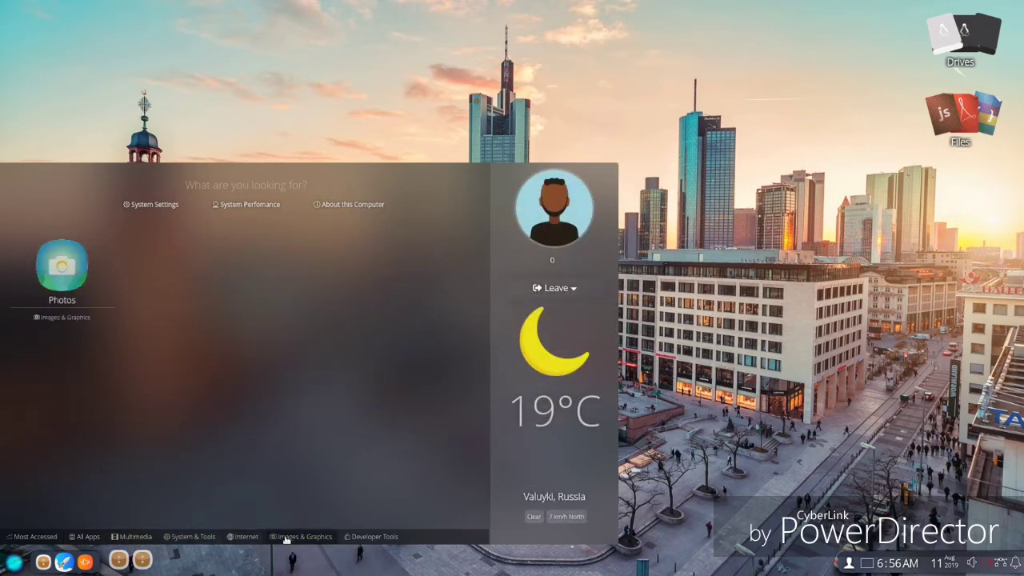
pyautogui.click(371, 536)
pyautogui.click(88, 537)
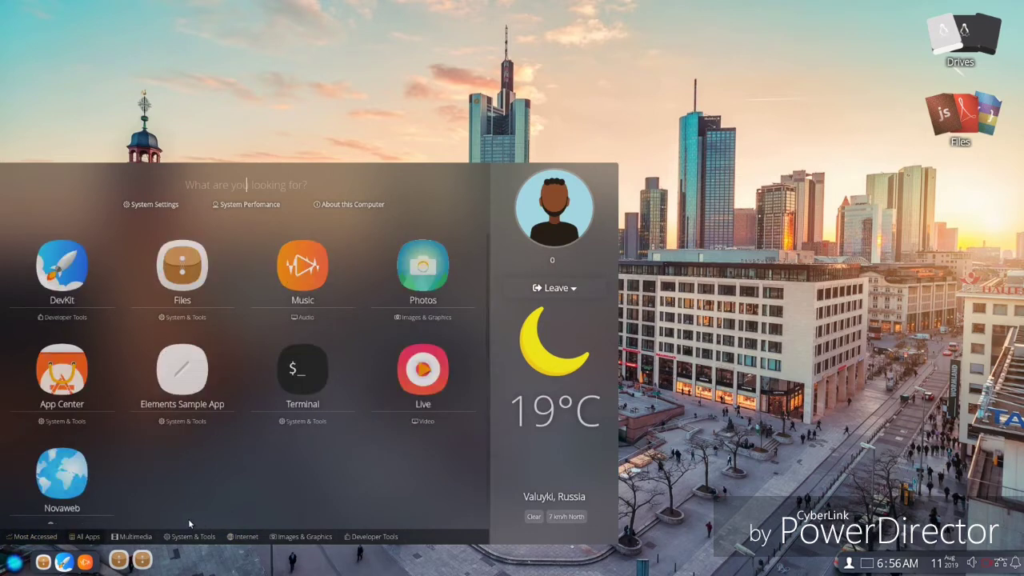
pyautogui.click(152, 204)
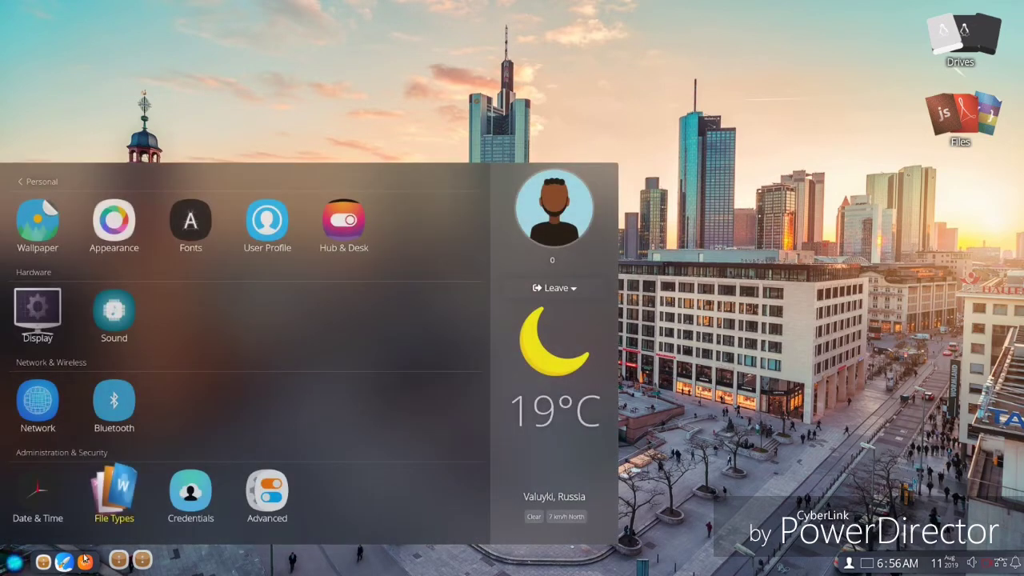
pyautogui.click(47, 179)
# - Open the file manager and create a new folder in the home directory
pyautogui.click(195, 278)
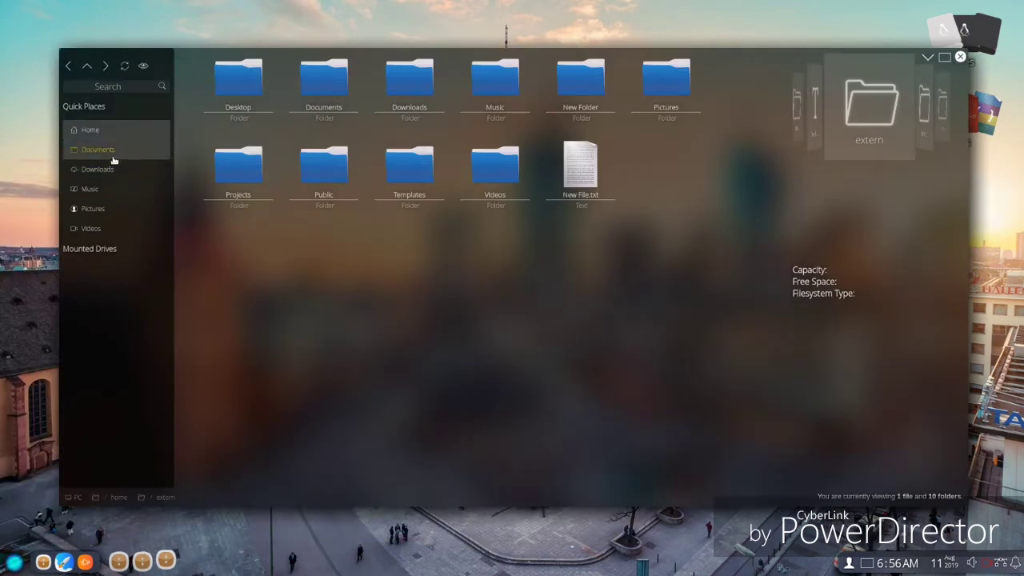
pyautogui.rightClick(316, 254)
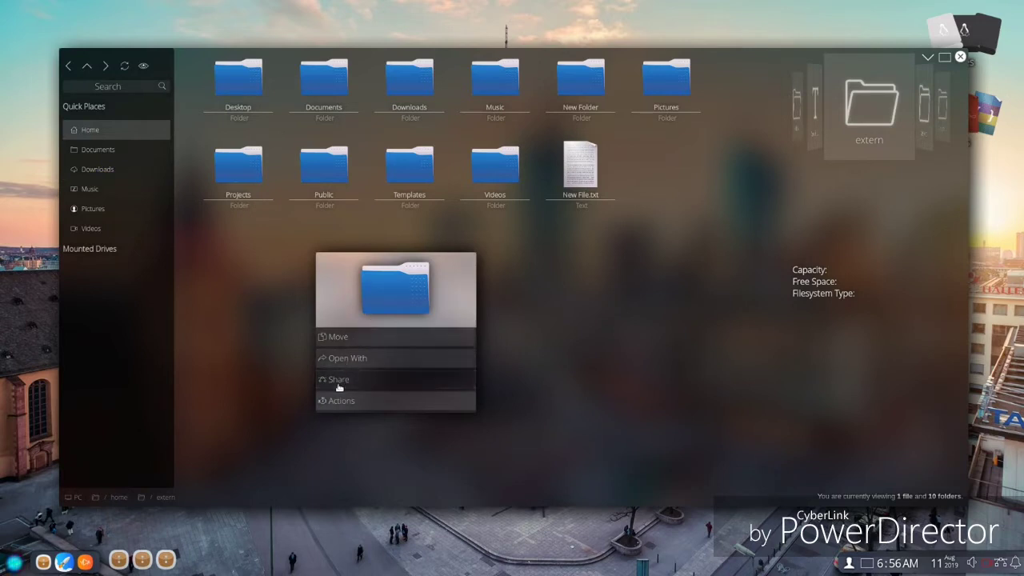
pyautogui.moveTo(338, 406)
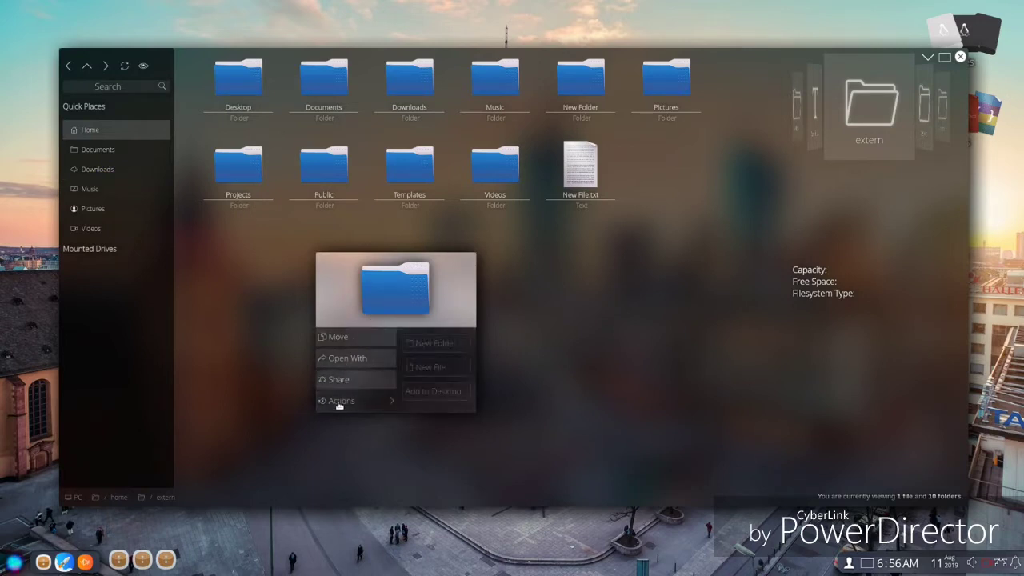
pyautogui.click(437, 344)
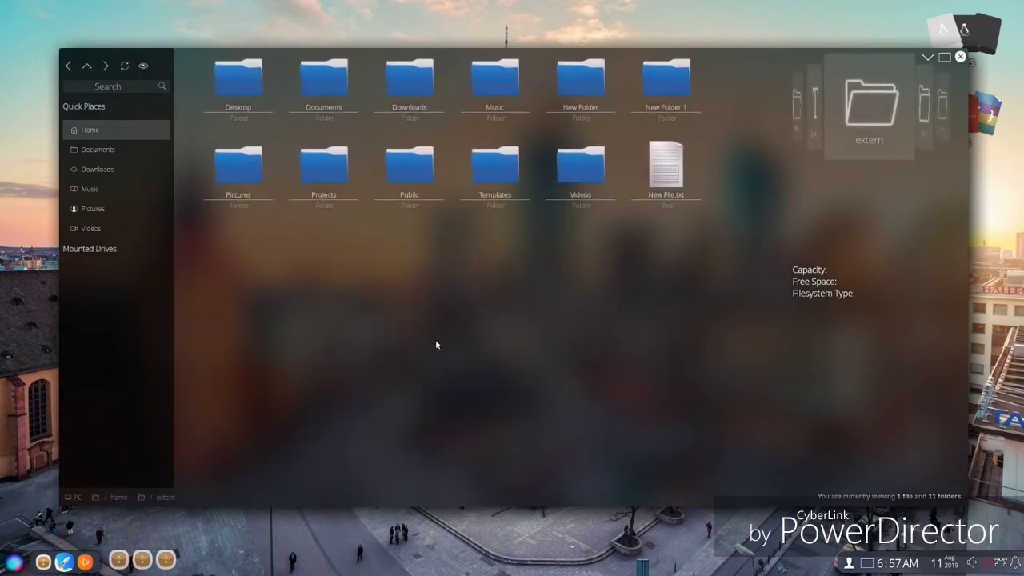
pyautogui.rightClick(439, 336)
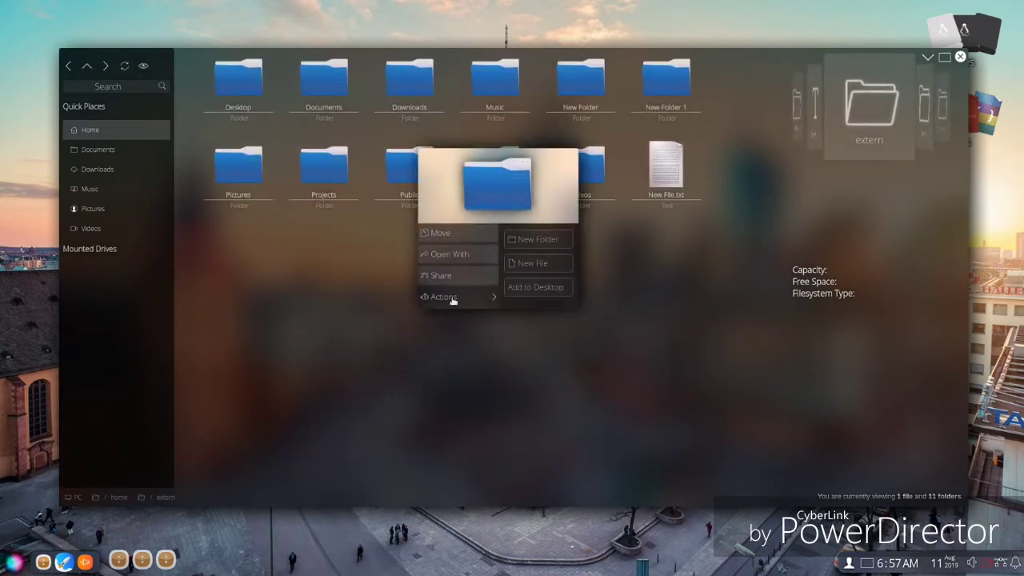
pyautogui.click(330, 282)
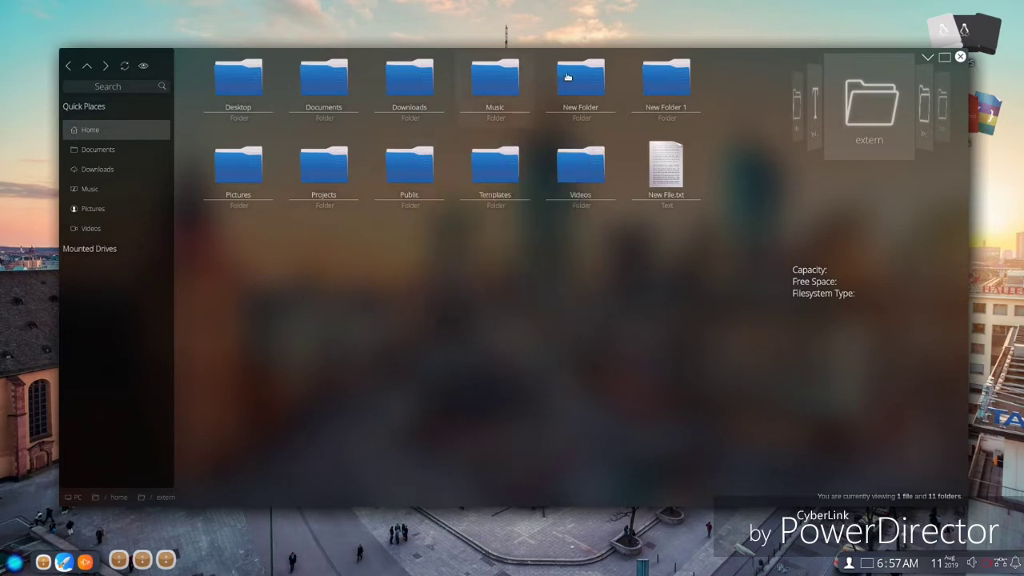
# - Open the New Folder 1 folder and create a new blank file inside it
pyautogui.doubleClick(663, 77)
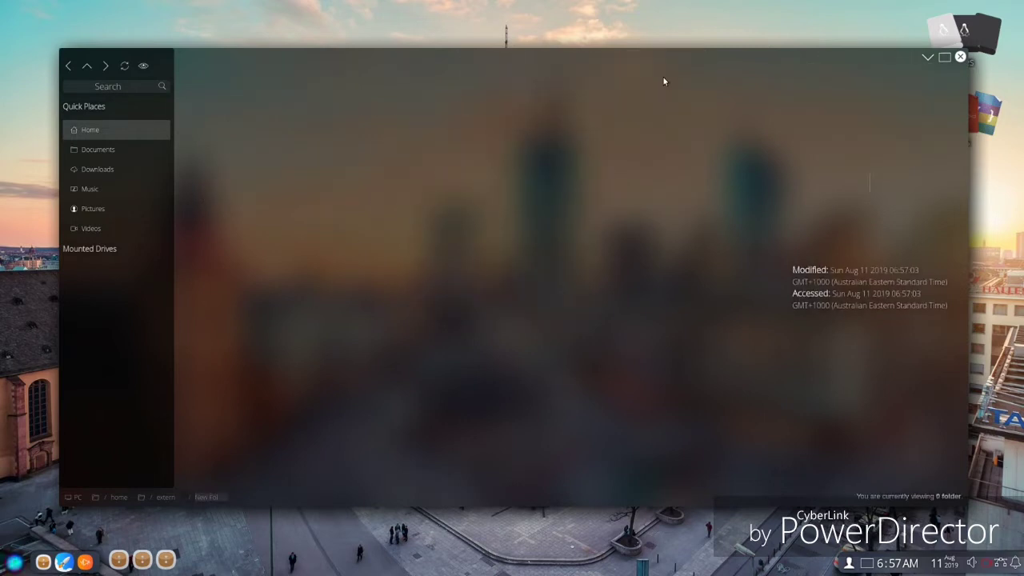
pyautogui.click(472, 296)
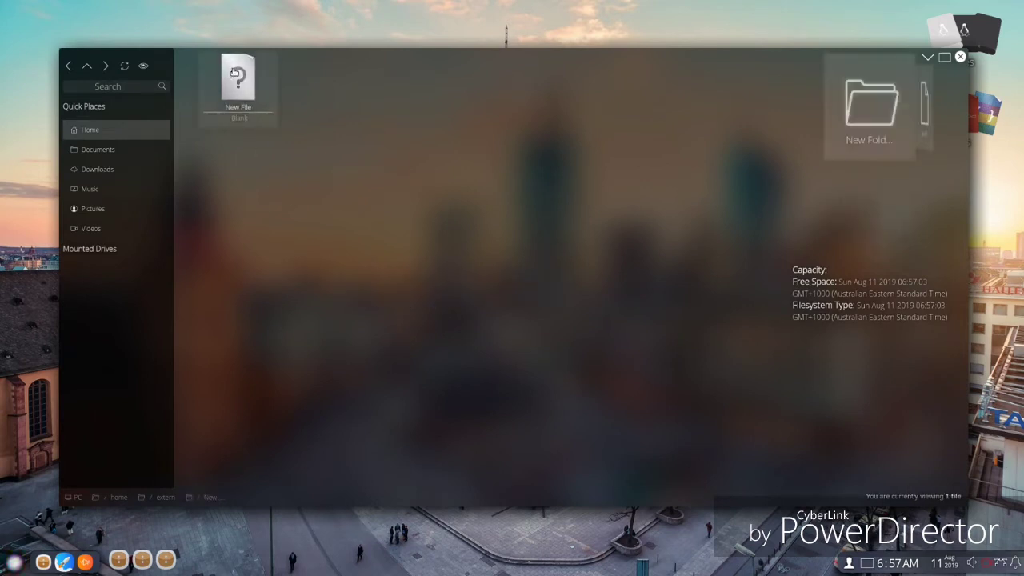
# - Rename the blank file inside New Folder 1 as New File.txt
pyautogui.click(237, 86)
pyautogui.rightClick(236, 88)
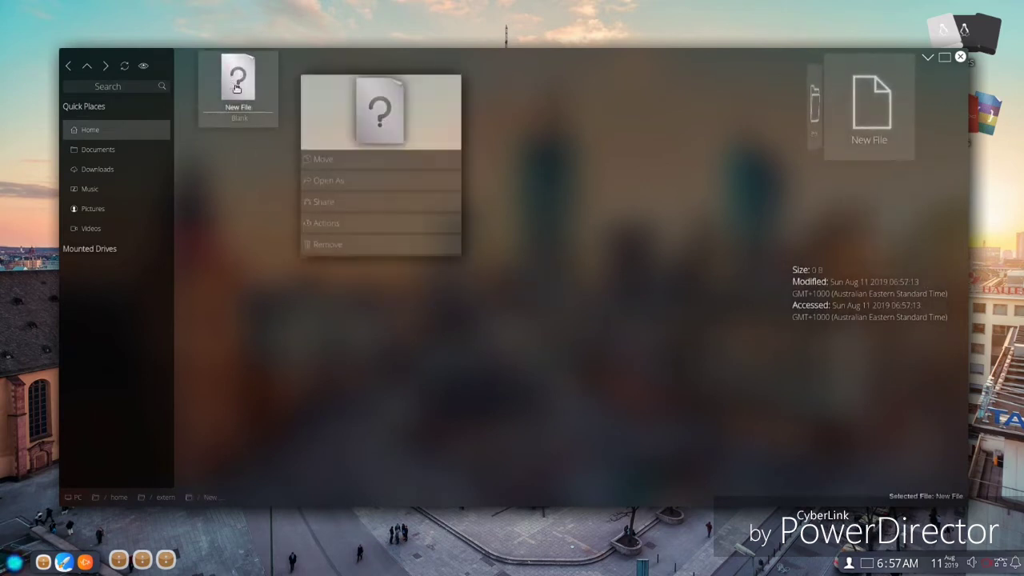
pyautogui.click(326, 226)
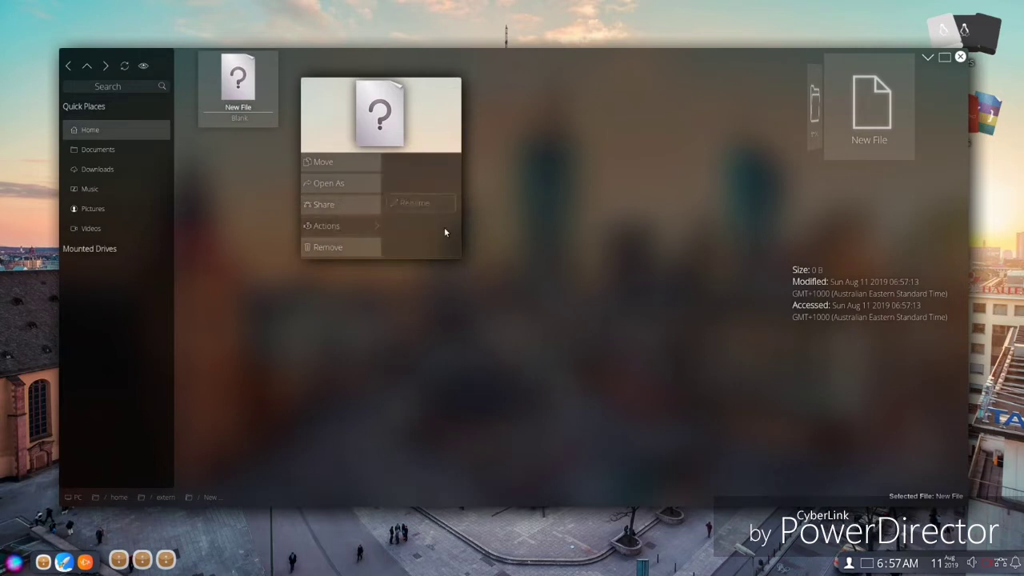
pyautogui.click(425, 206)
pyautogui.click(446, 189)
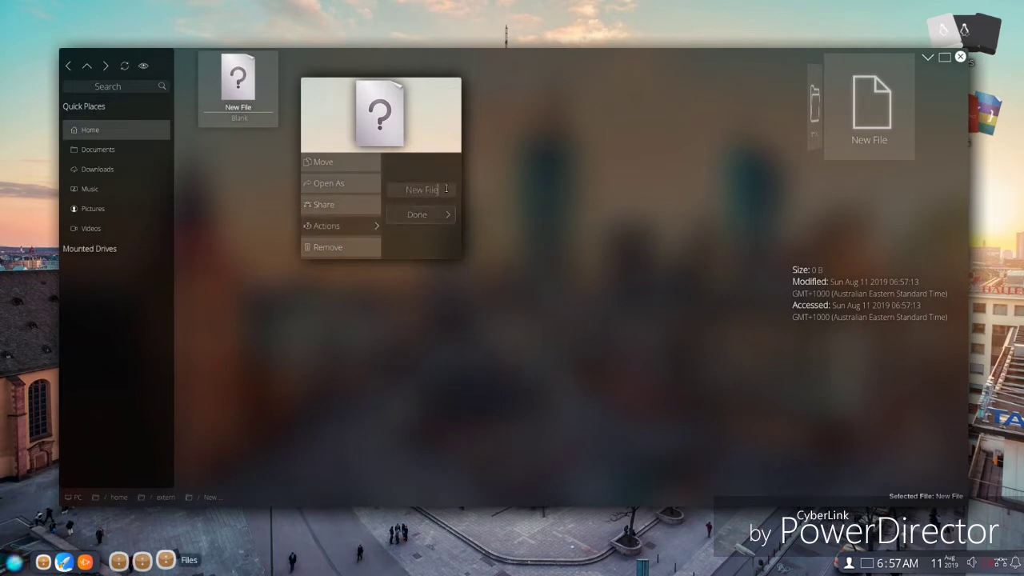
pyautogui.write('.txt')
pyautogui.press('Return')
pyautogui.click(251, 118)
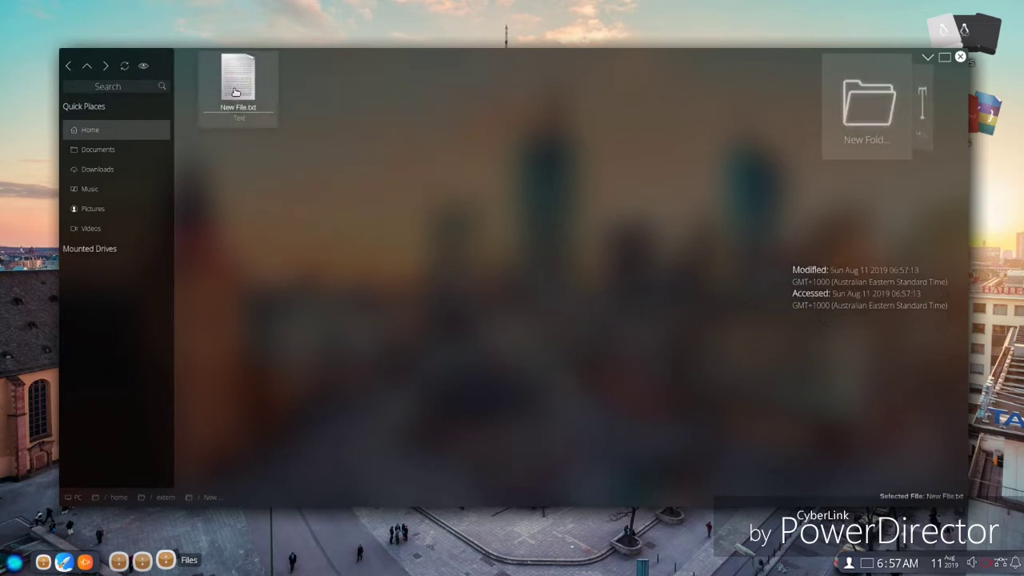
# - Open New File.txt as text in DevKit and bring it up from the project's separate files
pyautogui.rightClick(244, 92)
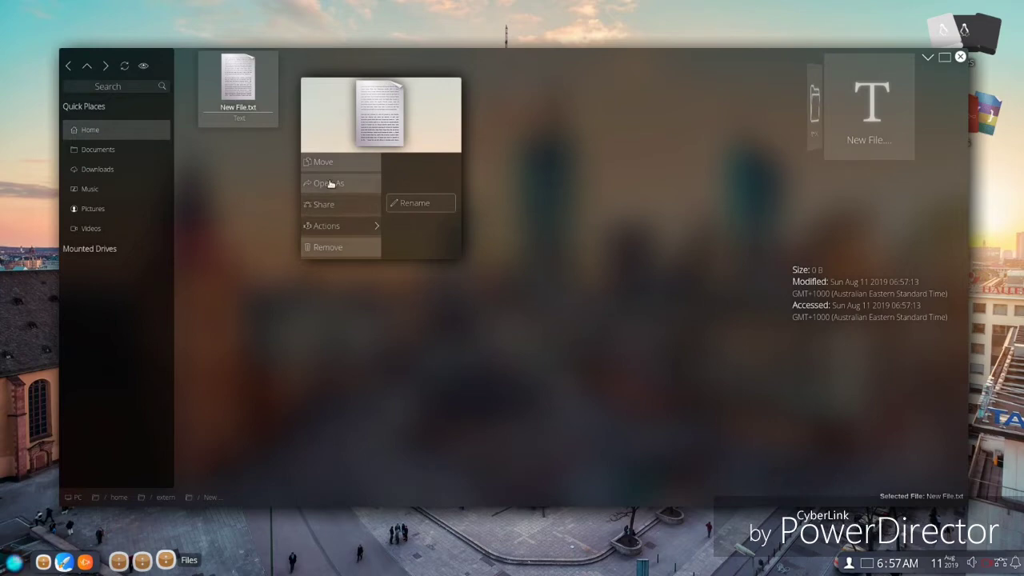
pyautogui.click(331, 184)
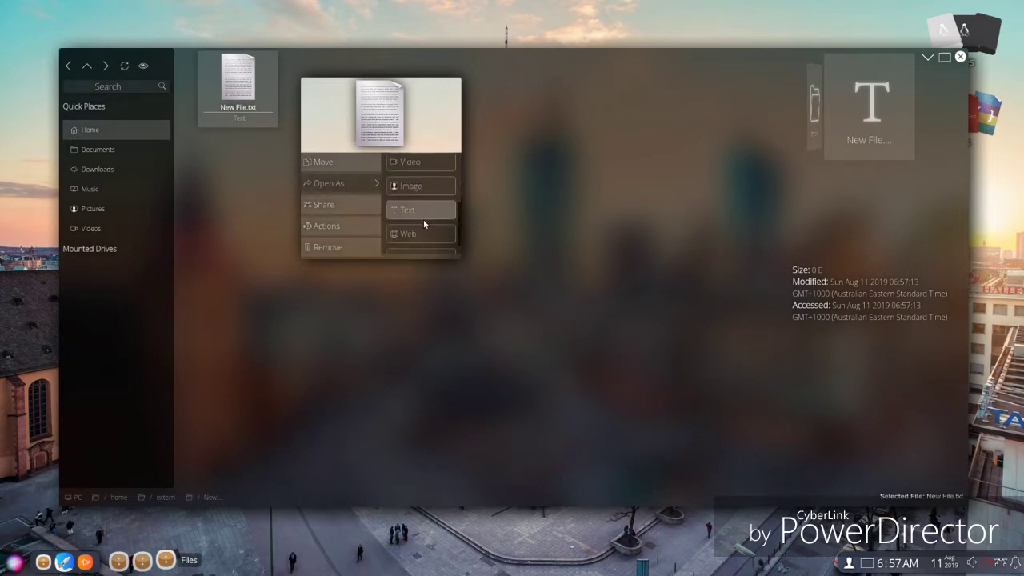
pyautogui.click(422, 208)
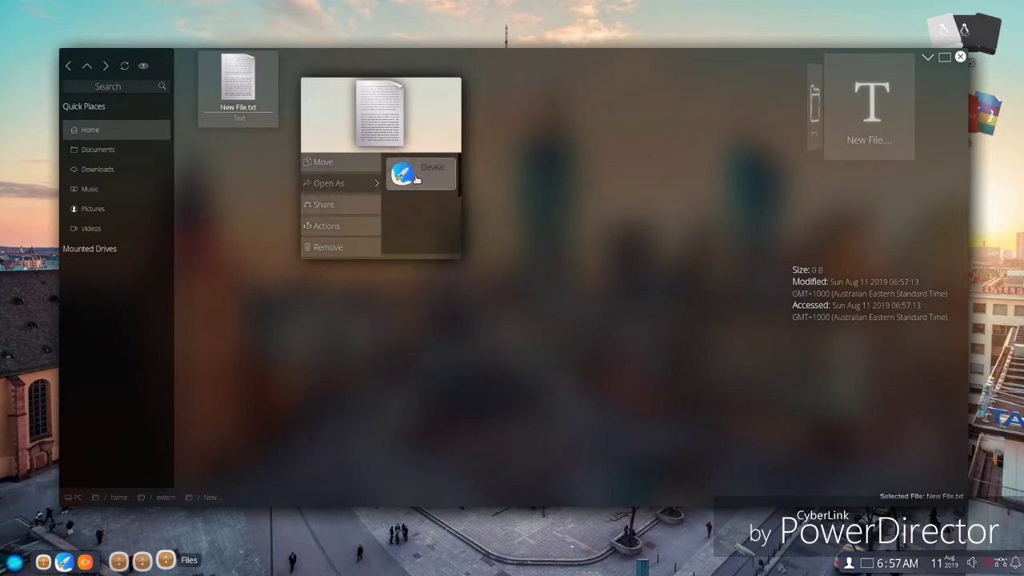
pyautogui.click(415, 179)
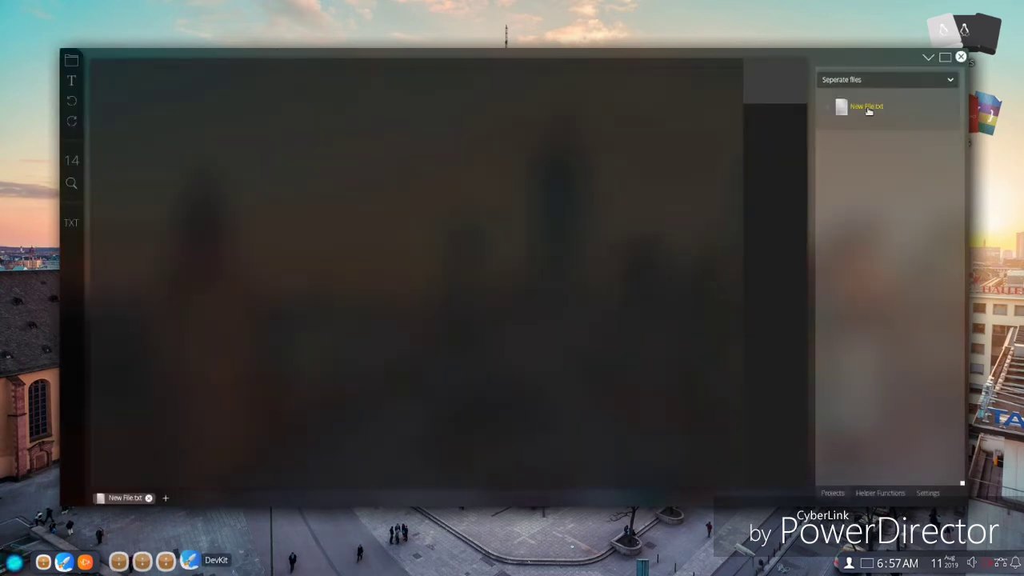
pyautogui.click(869, 110)
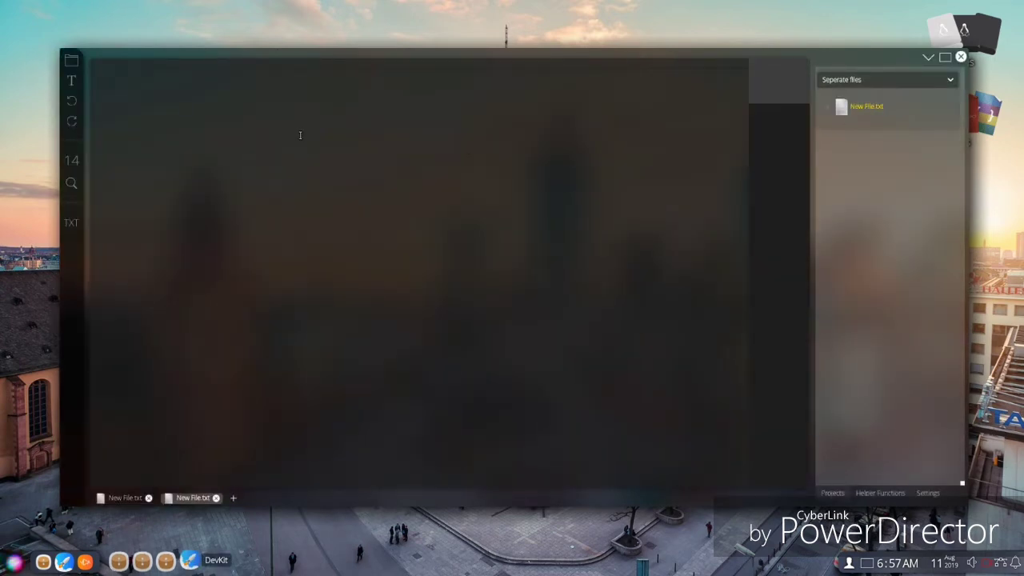
pyautogui.write('usb fare 80gradusov.....')
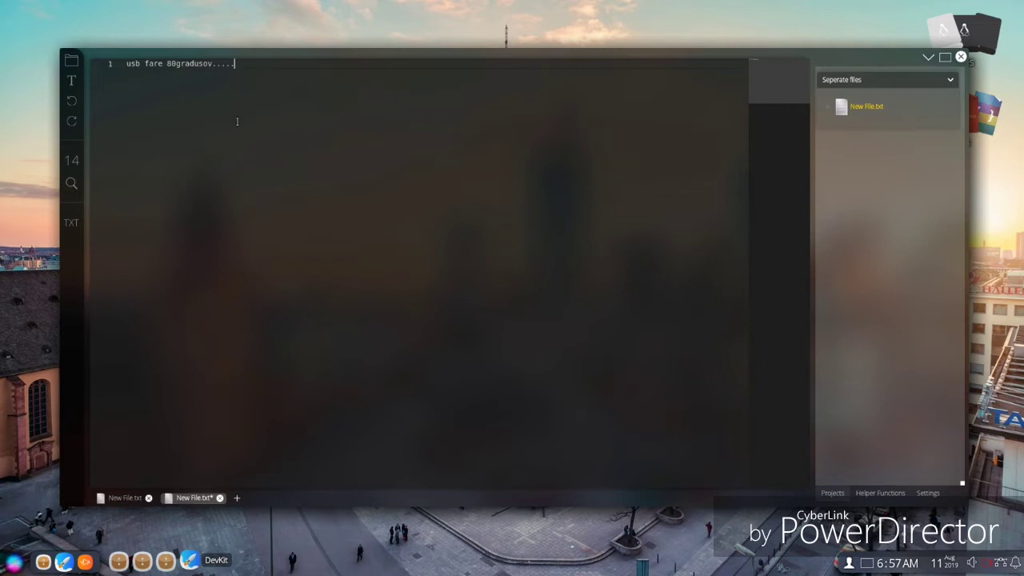
pyautogui.hotkey('ctrl', 'a')
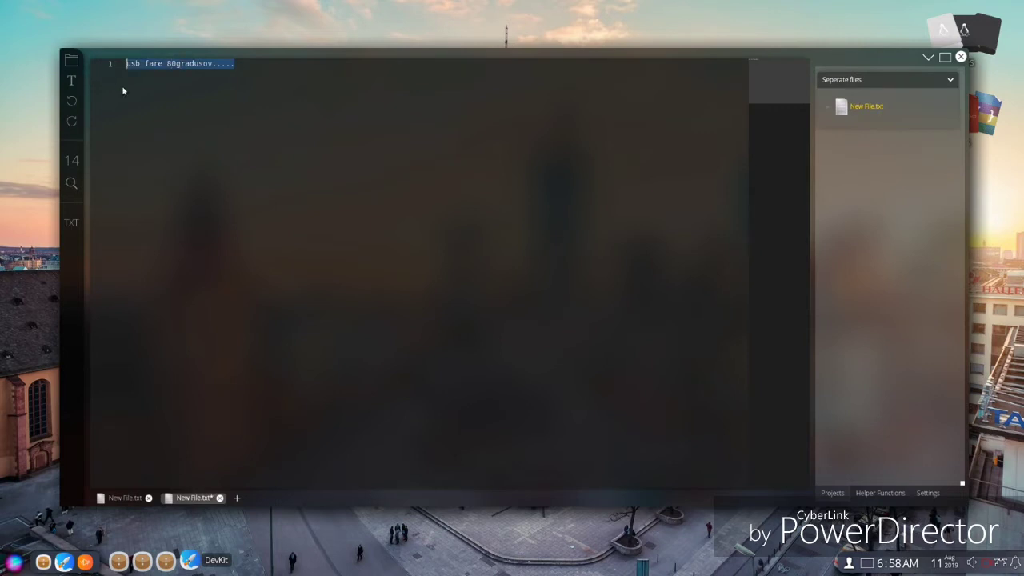
pyautogui.press('BackSpace')
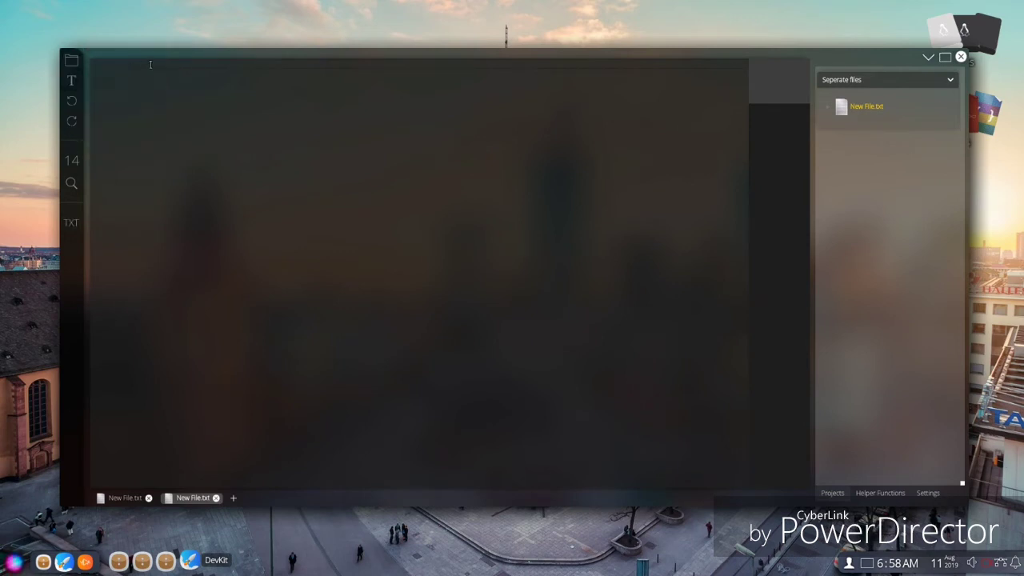
# - Write "zapushen s fleshki" in New File.txt and raise the editor font size to 29
pyautogui.write('zapushen s fleshki')
pyautogui.moveTo(234, 69); pyautogui.dragTo(125, 64)
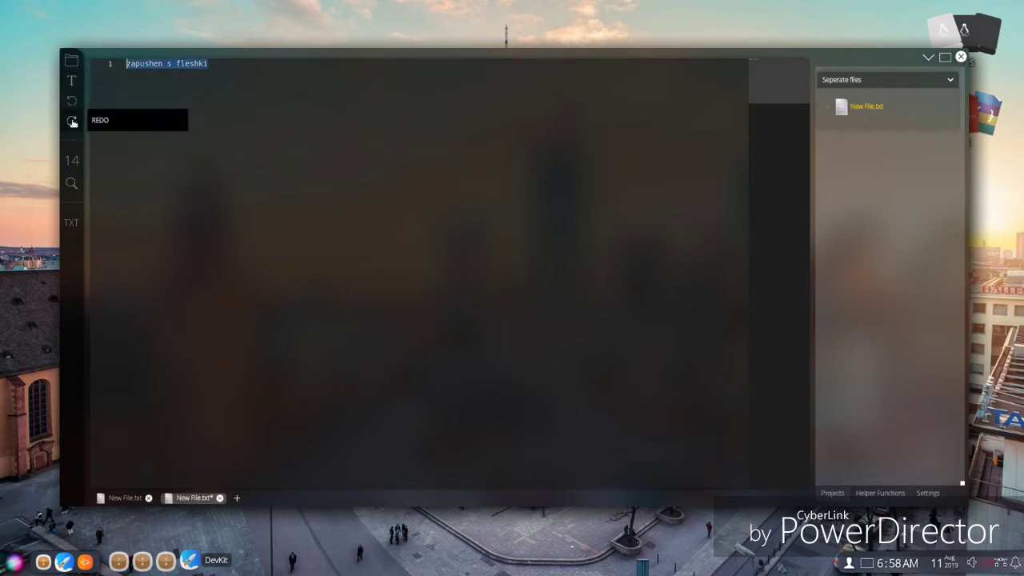
pyautogui.moveTo(74, 160)
pyautogui.click(162, 184)
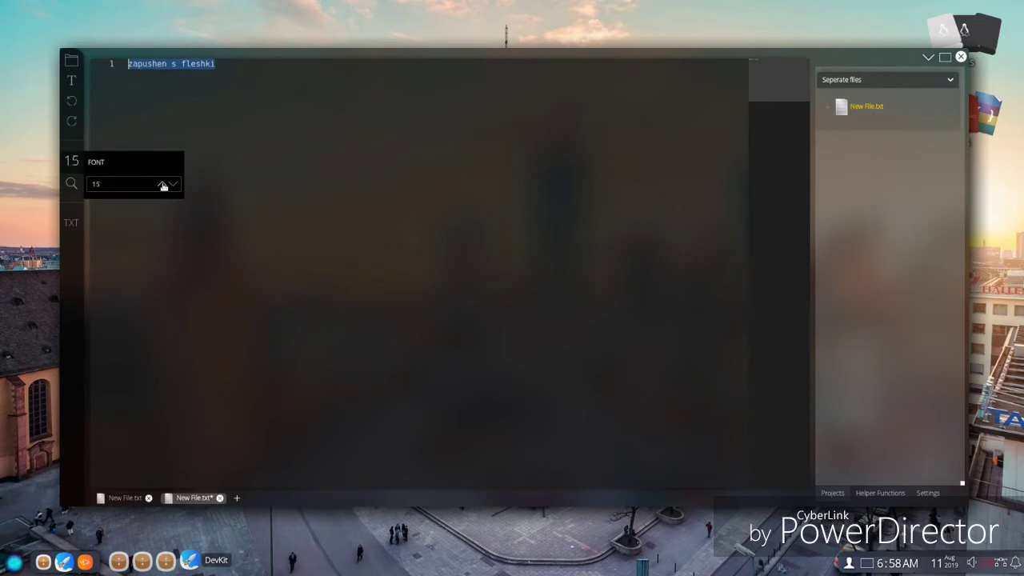
pyautogui.click(163, 185)
pyautogui.click(163, 185)
pyautogui.click(162, 184)
pyautogui.click(162, 185)
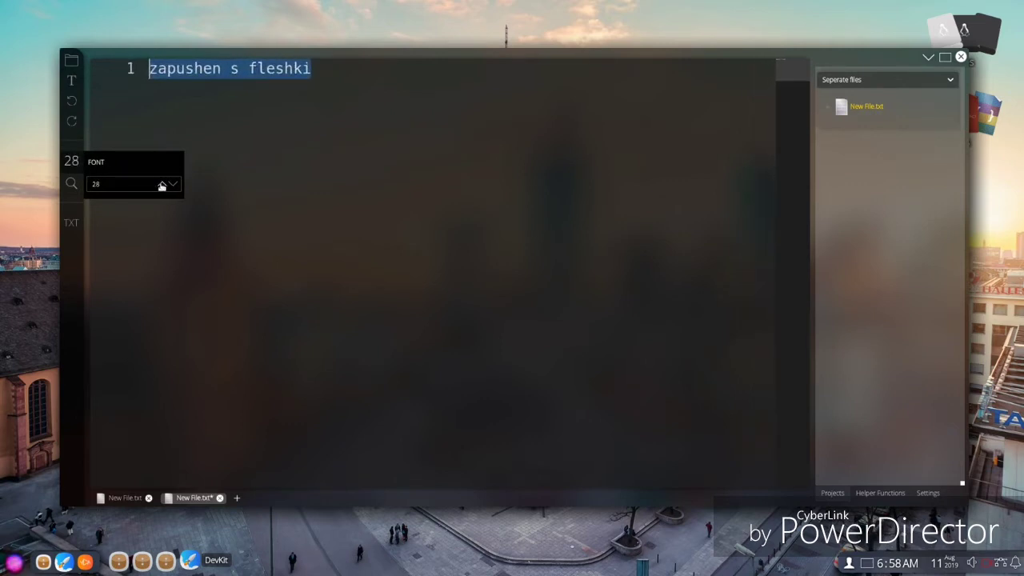
pyautogui.click(162, 184)
pyautogui.click(392, 106)
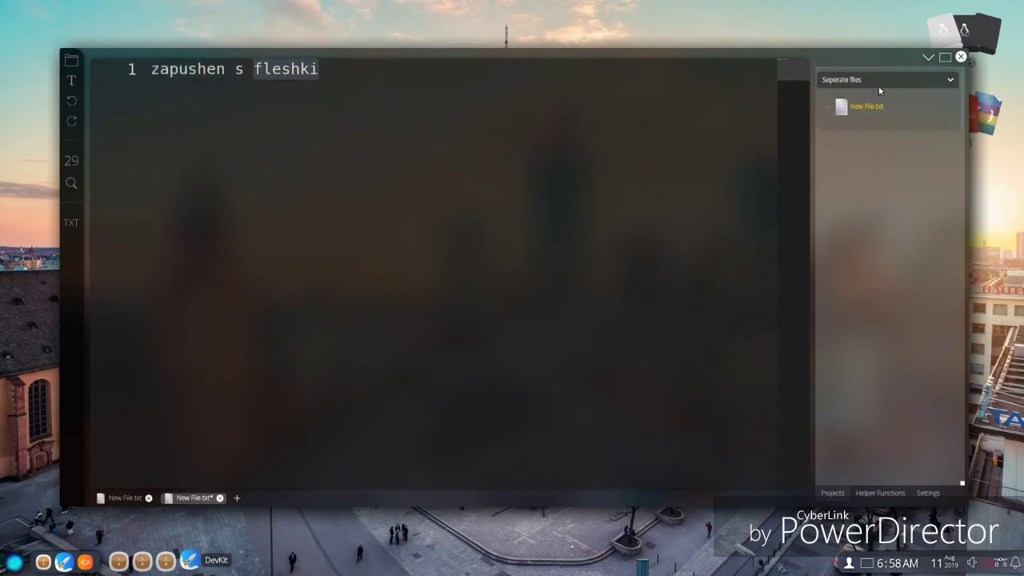
# - Close DevKit and discard the unsaved changes to New File.txt
pyautogui.click(960, 57)
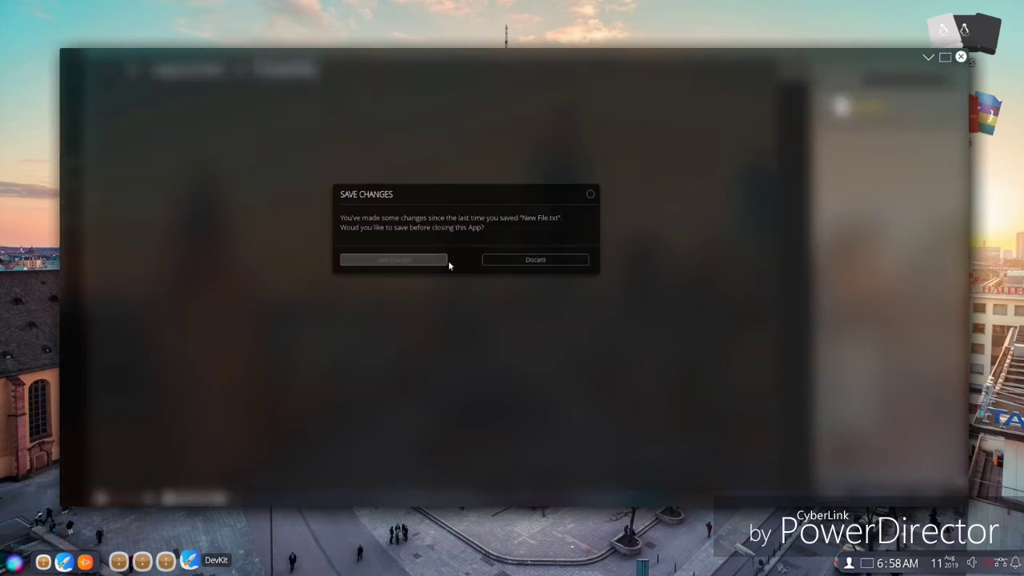
pyautogui.click(528, 258)
# - Open AI Engine.js from the desktop's Files stack and look through its code in both editor tabs
pyautogui.click(962, 113)
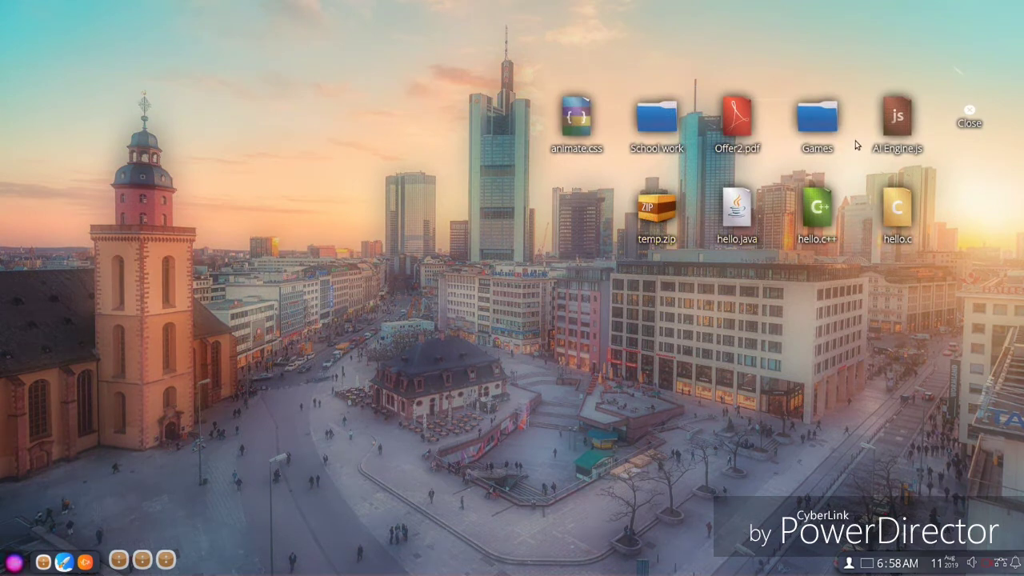
pyautogui.click(896, 120)
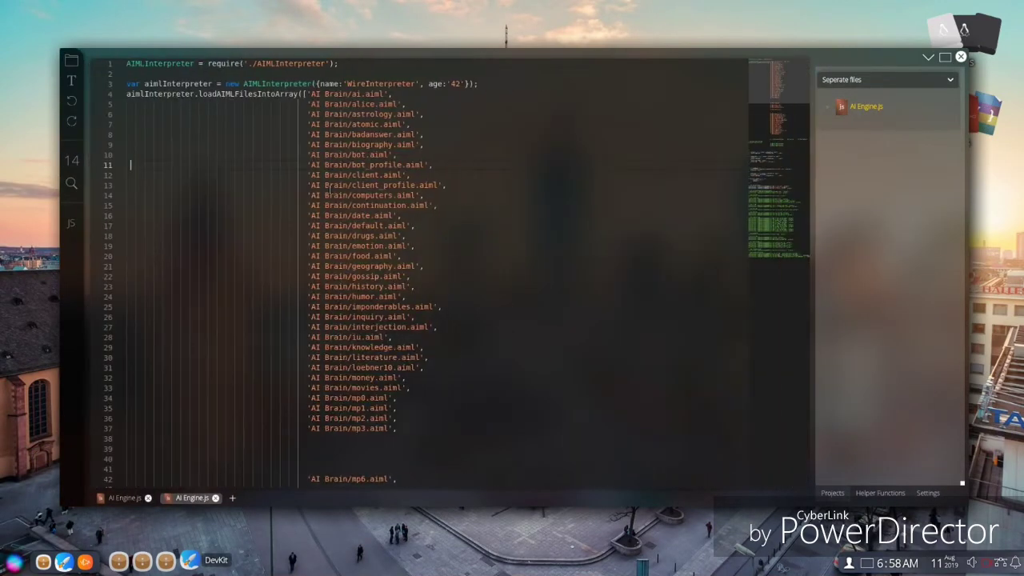
pyautogui.scroll(-20, 787, 224)
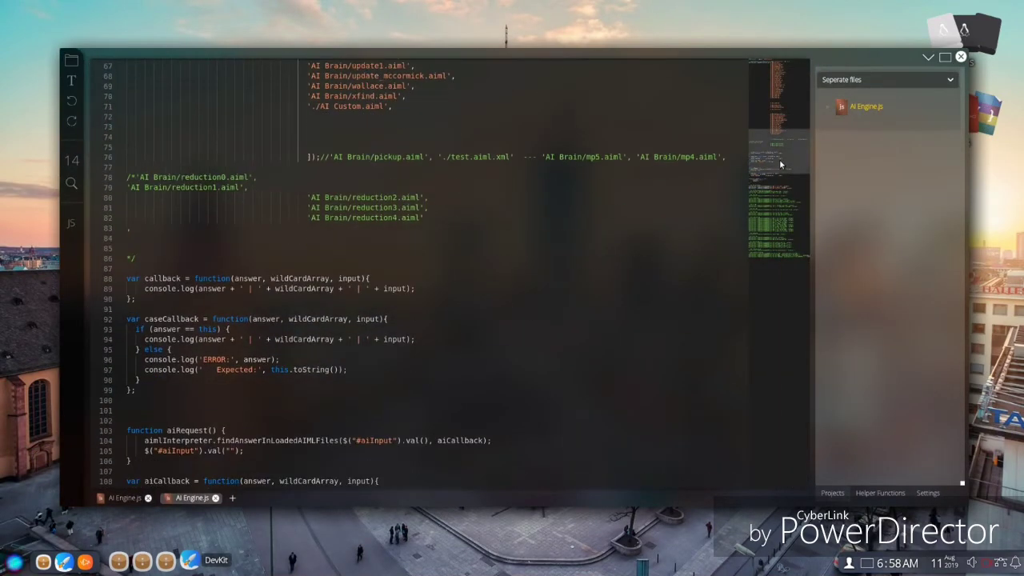
pyautogui.scroll(-8, 788, 227)
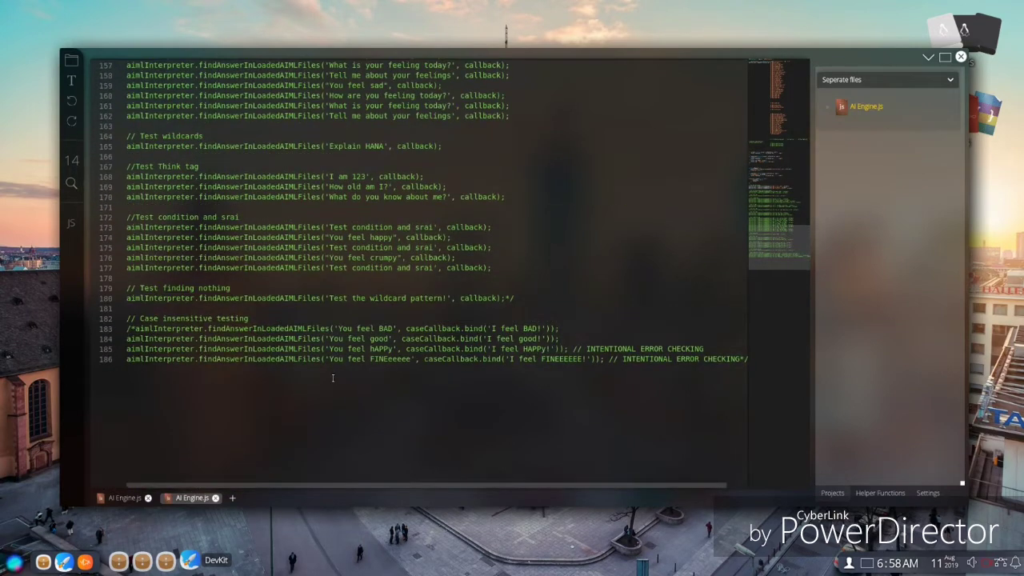
pyautogui.click(112, 498)
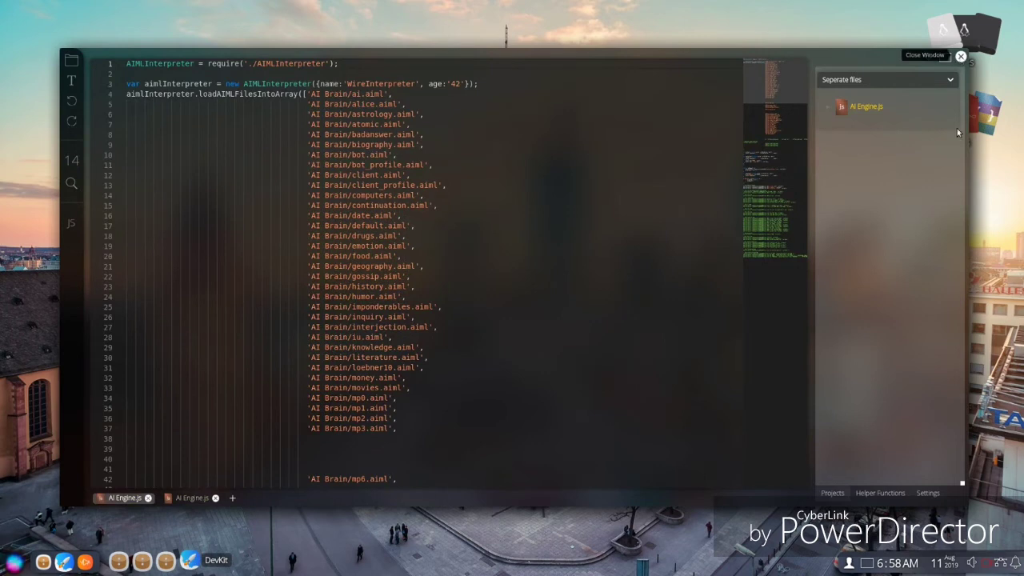
# - View the editor's helper functions and settings, and look inside the Screen group of helper functions
pyautogui.click(880, 493)
pyautogui.click(926, 494)
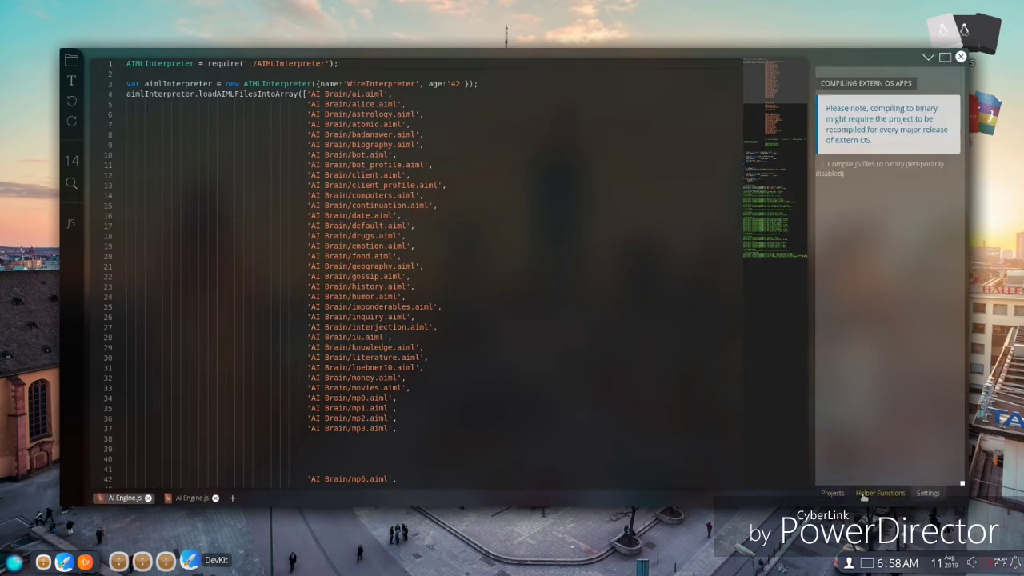
pyautogui.click(870, 493)
pyautogui.click(864, 112)
pyautogui.click(923, 111)
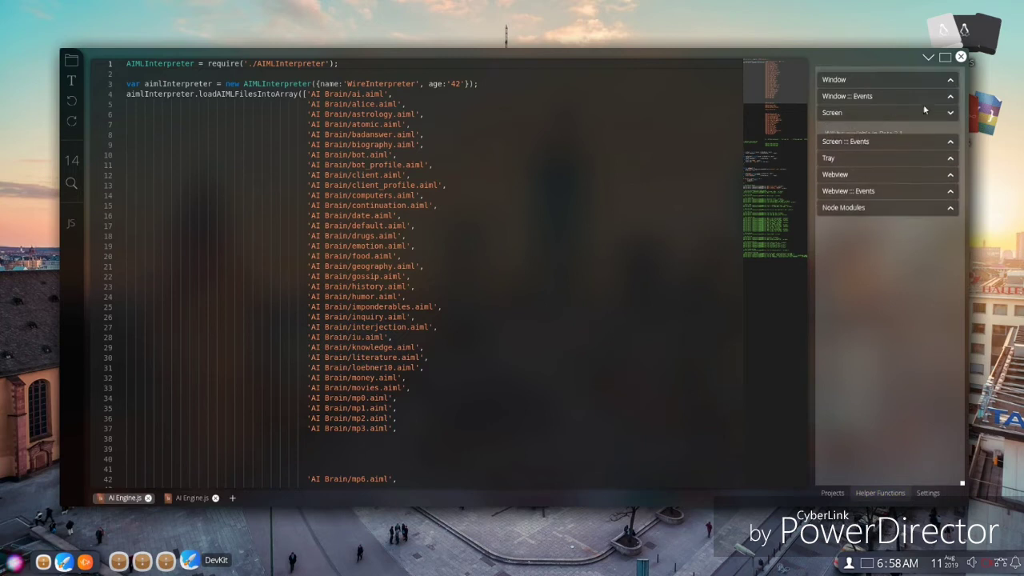
# - Look inside the Tray, Webview and Window groups of helper functions and close the code editor
pyautogui.click(890, 148)
pyautogui.click(888, 150)
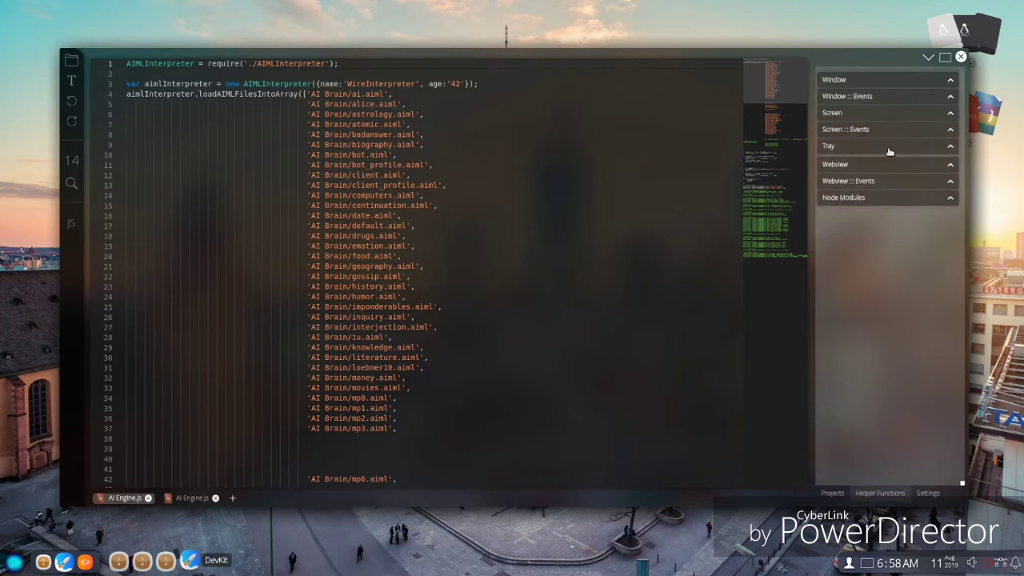
pyautogui.click(888, 149)
pyautogui.click(888, 149)
pyautogui.click(884, 161)
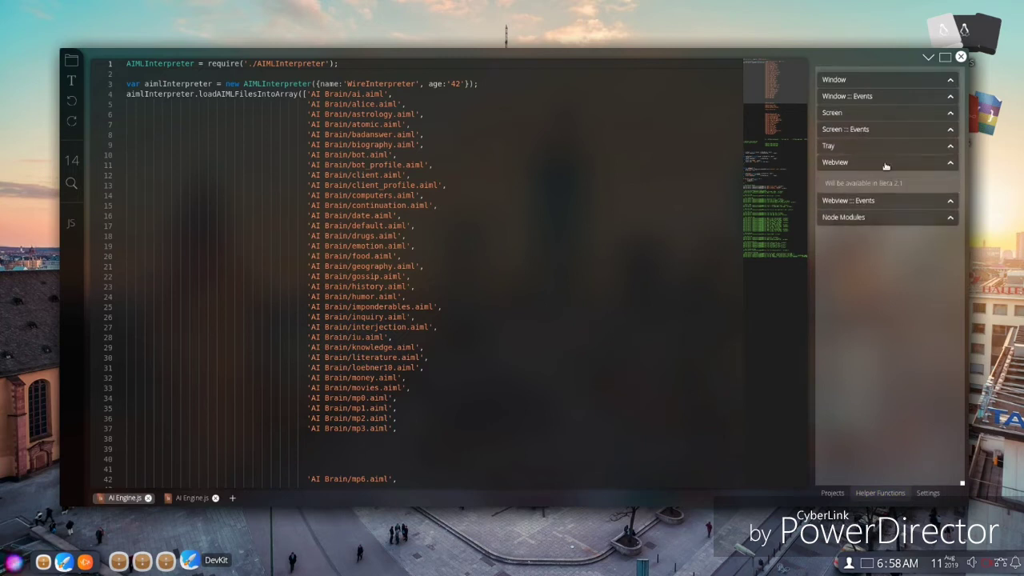
pyautogui.click(873, 80)
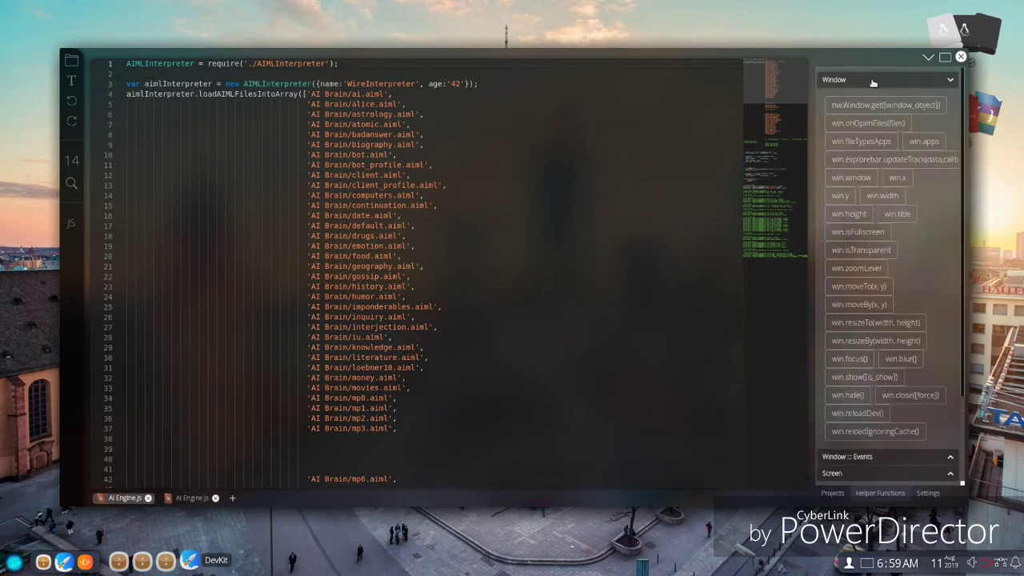
pyautogui.click(873, 80)
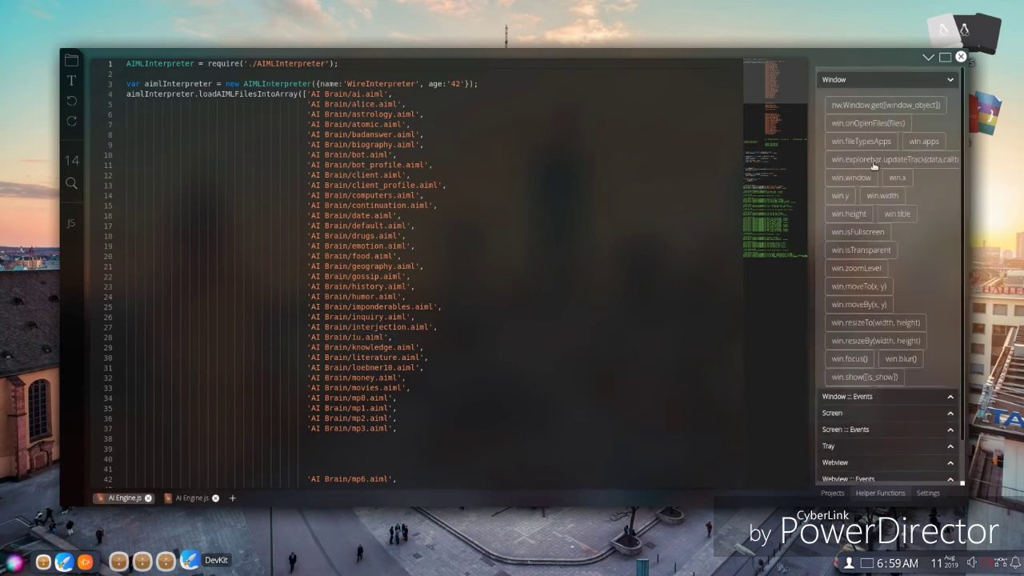
pyautogui.click(961, 56)
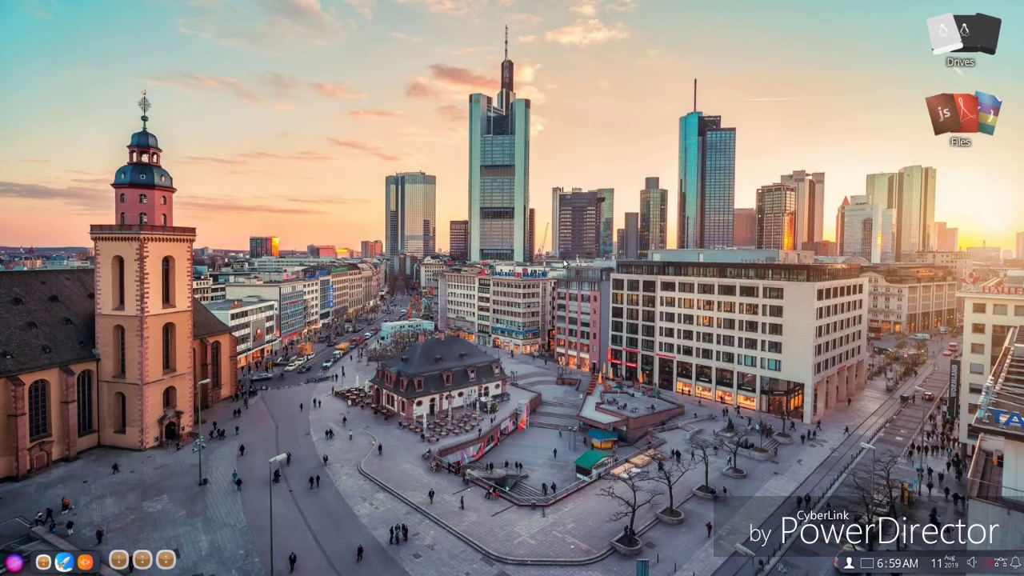
# - Open the file manager, go to the Videos folder and inspect the segments of its storage chart
pyautogui.click(15, 561)
pyautogui.click(209, 285)
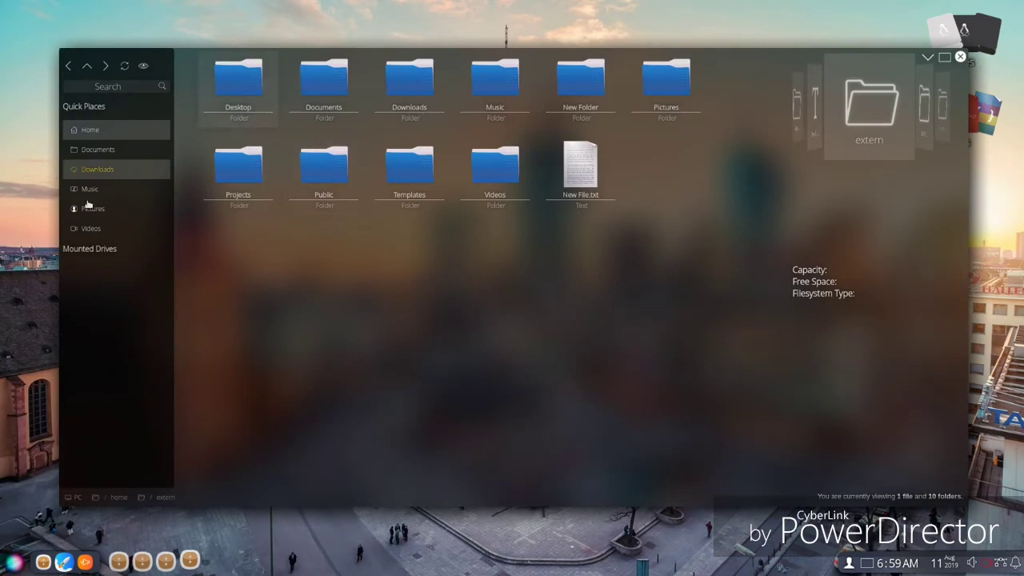
pyautogui.click(91, 230)
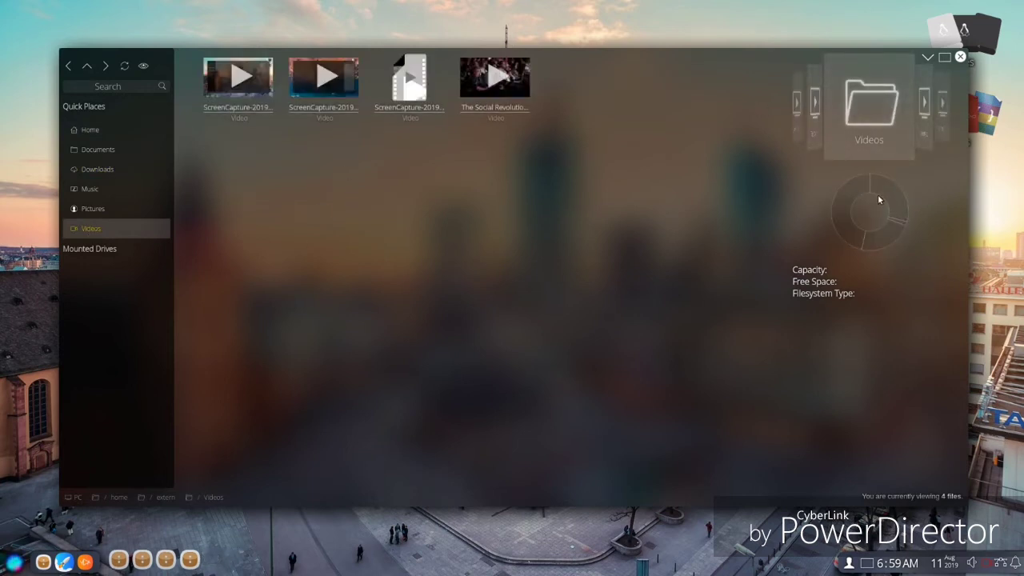
pyautogui.moveTo(893, 193)
pyautogui.moveTo(885, 235)
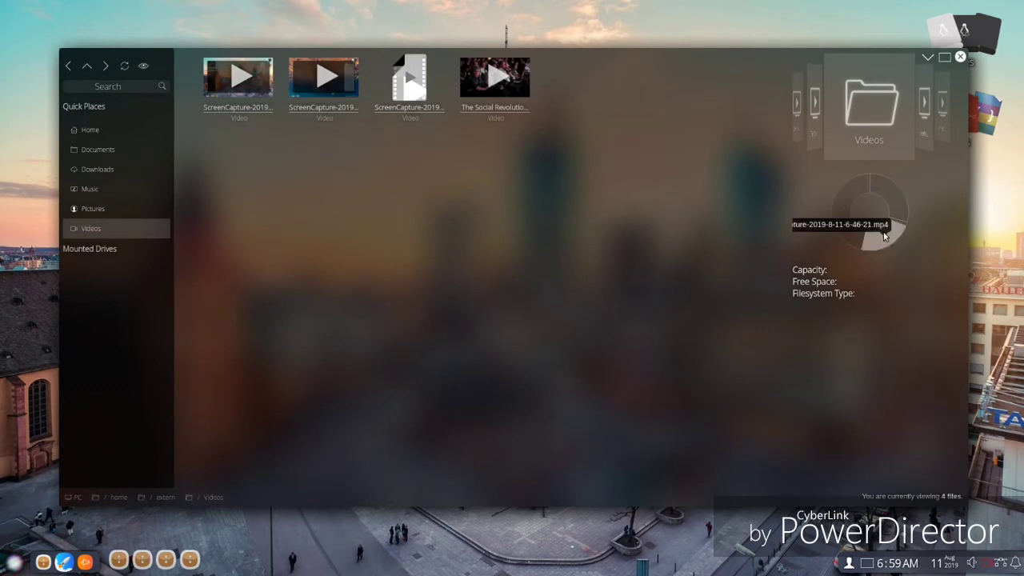
# - View the file details of each video in the Videos folder, from The Social Revolution to the screen captures
pyautogui.click(506, 92)
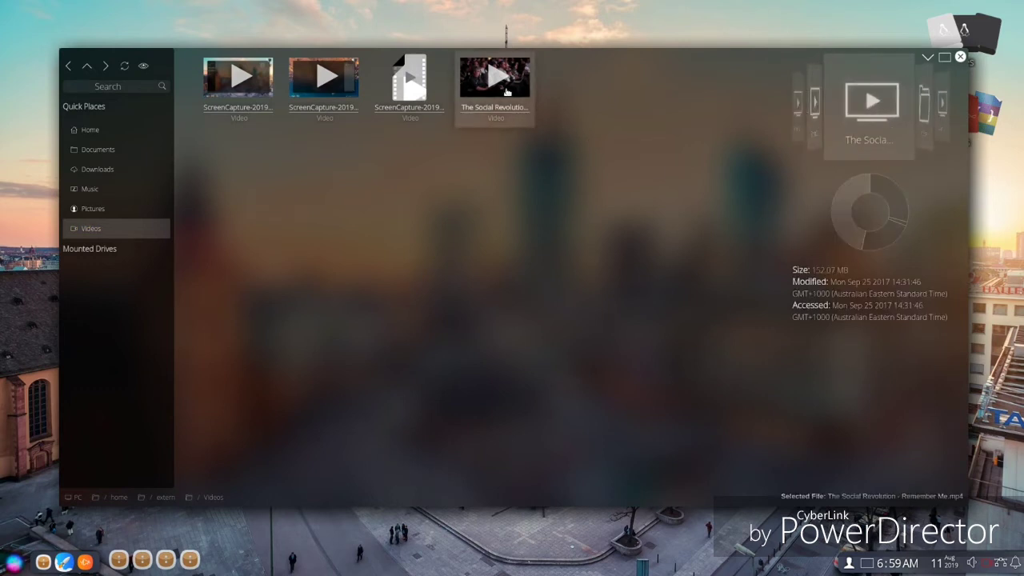
pyautogui.click(409, 80)
pyautogui.click(337, 86)
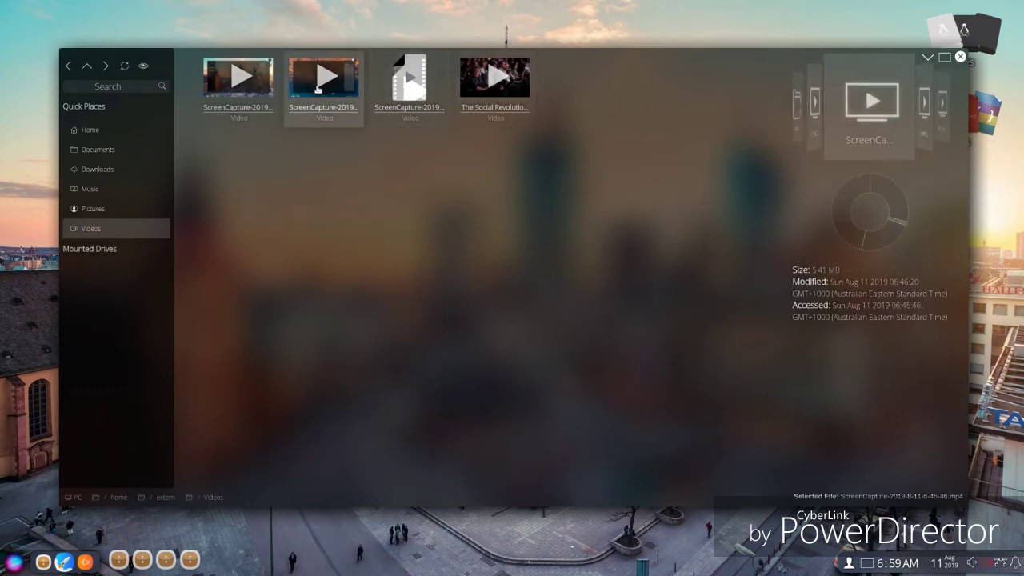
pyautogui.click(250, 90)
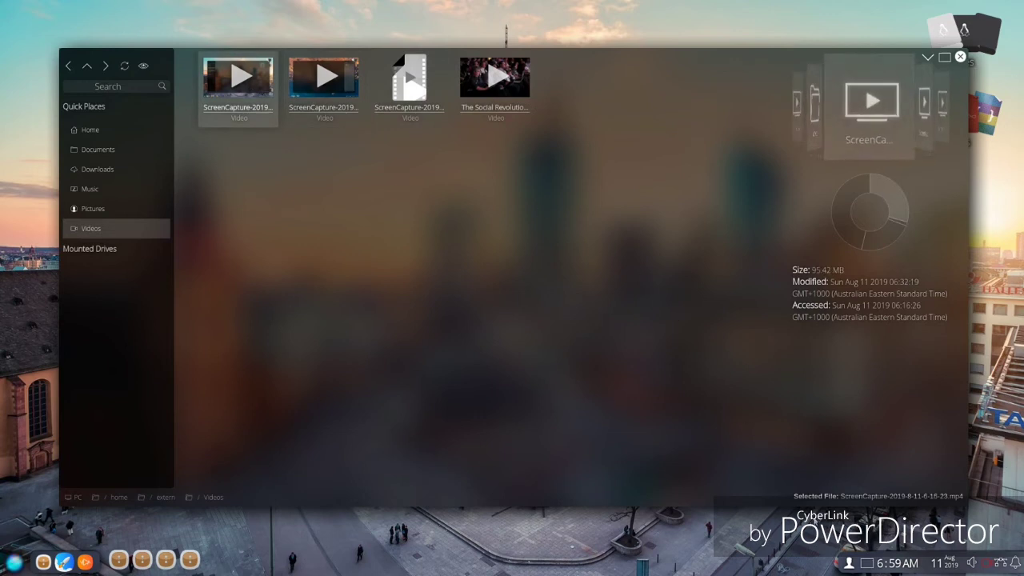
pyautogui.click(921, 101)
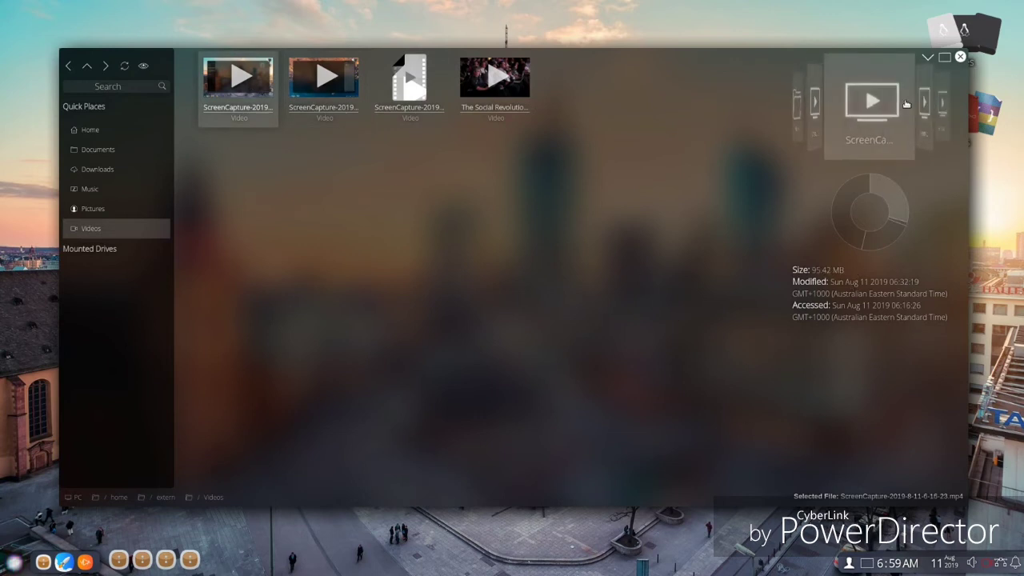
# - Maximize the file manager window and restore its size, and refresh the Videos folder
pyautogui.click(944, 57)
pyautogui.click(617, 161)
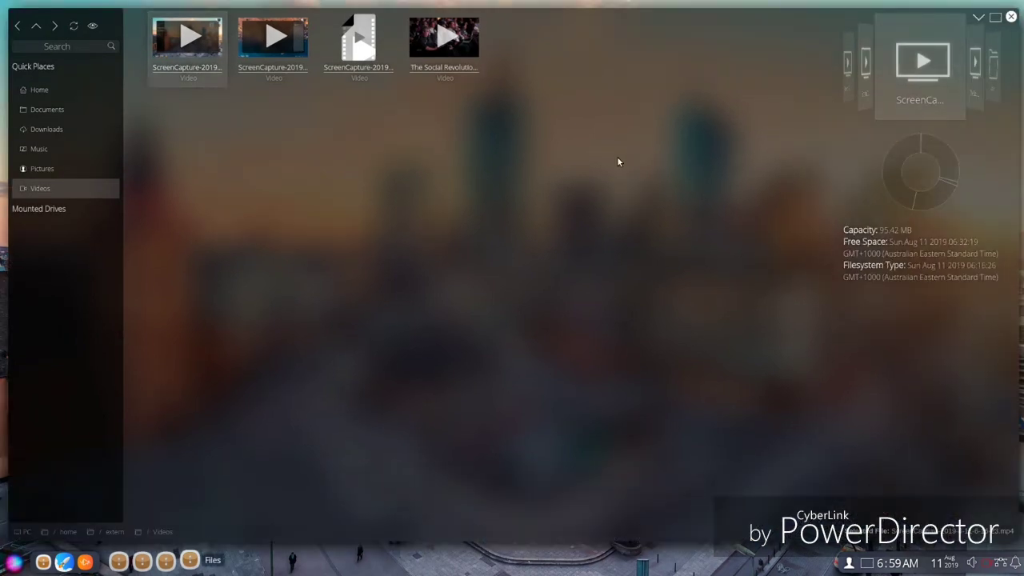
pyautogui.click(995, 17)
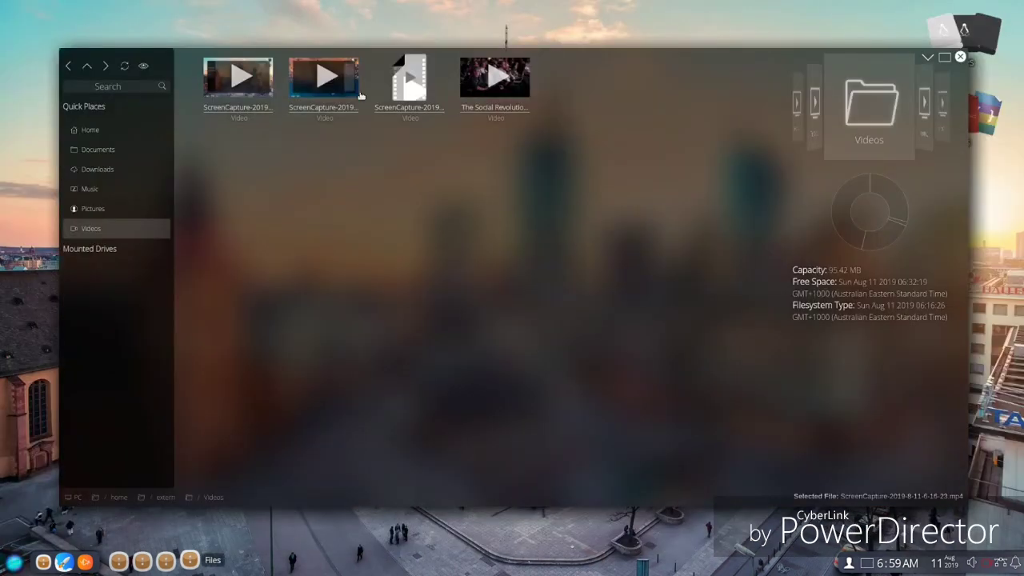
pyautogui.click(125, 68)
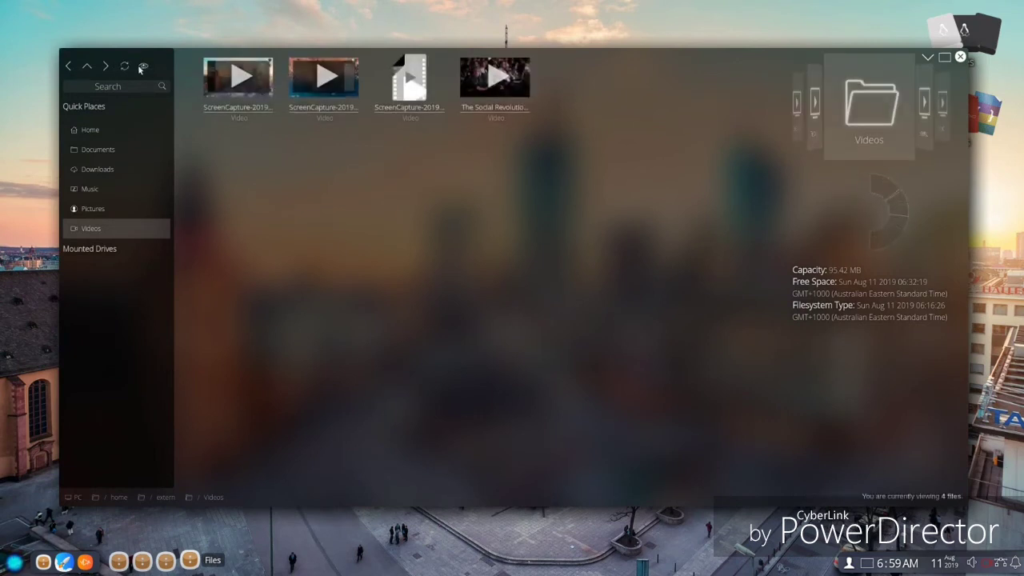
# - Go up from the Videos folder through the parent folders to the root of the file system
pyautogui.click(89, 67)
pyautogui.click(89, 67)
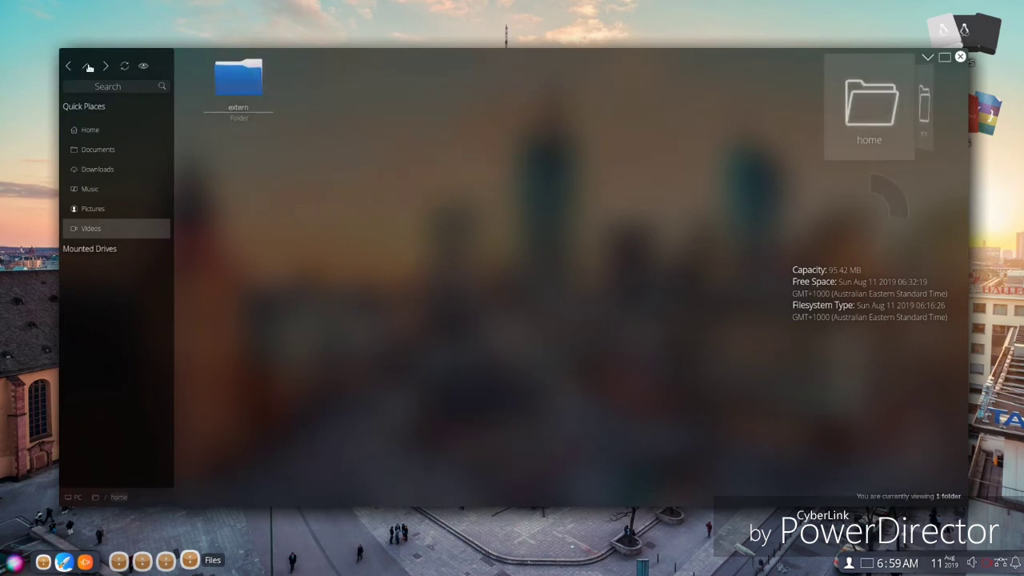
pyautogui.click(88, 67)
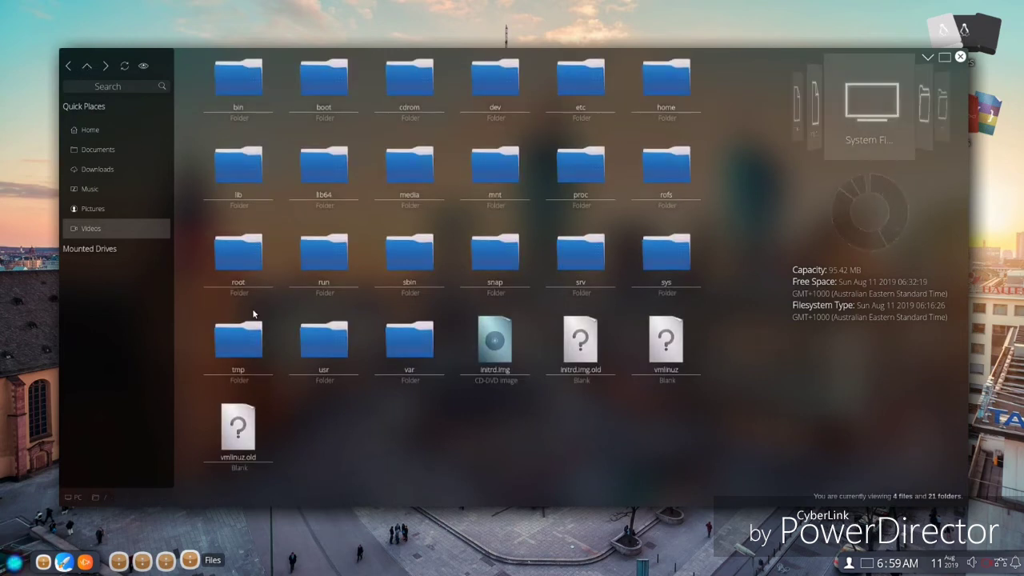
# - Open 887e2e.png from the Pictures folder in the image viewer, view it and close the viewer
pyautogui.click(92, 209)
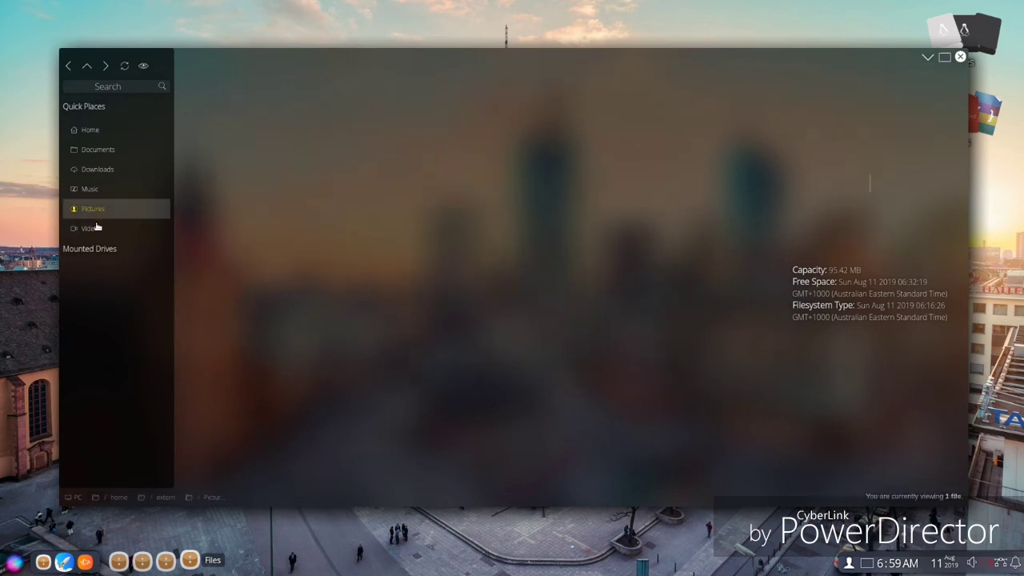
pyautogui.click(88, 175)
pyautogui.click(92, 209)
pyautogui.click(238, 80)
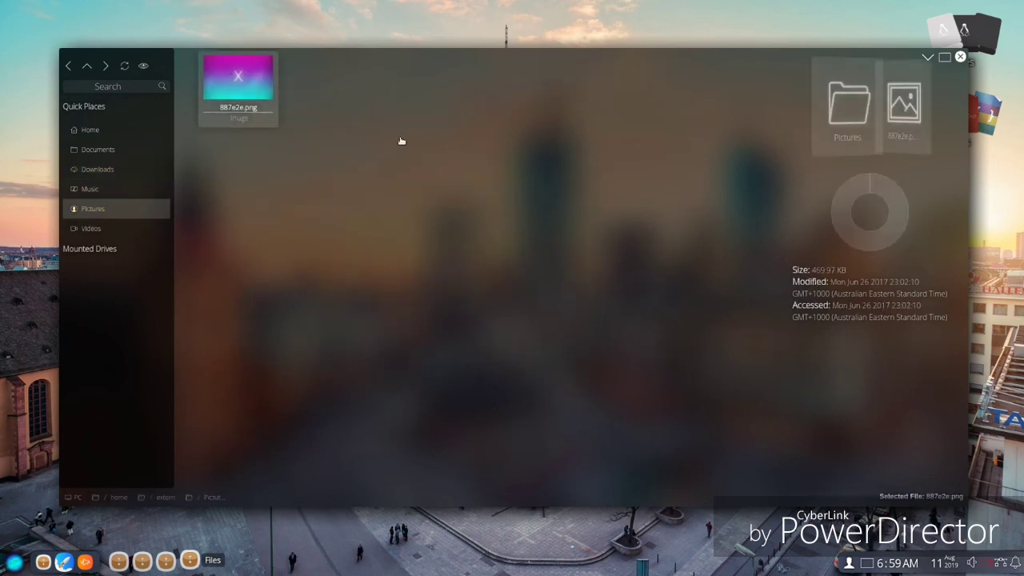
pyautogui.press('Return')
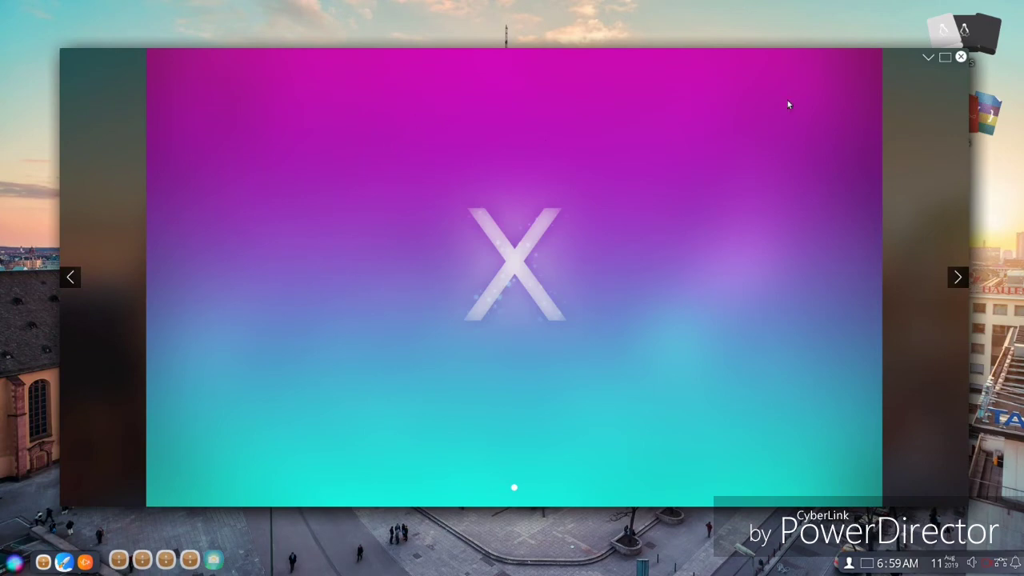
pyautogui.click(960, 57)
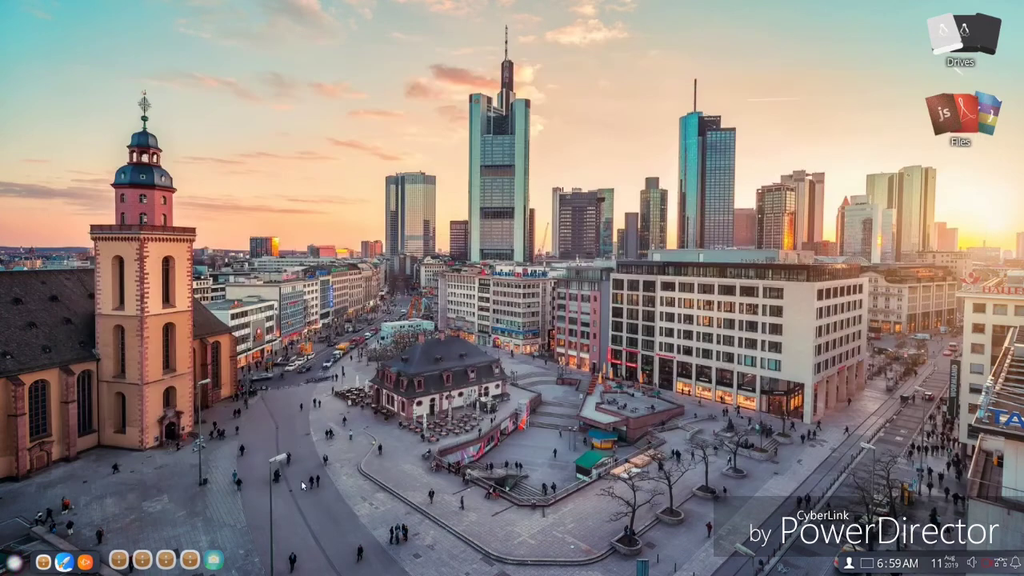
# - Bring back the file manager and set 887e2e.png as the desktop wallpaper
pyautogui.click(192, 561)
pyautogui.rightClick(267, 84)
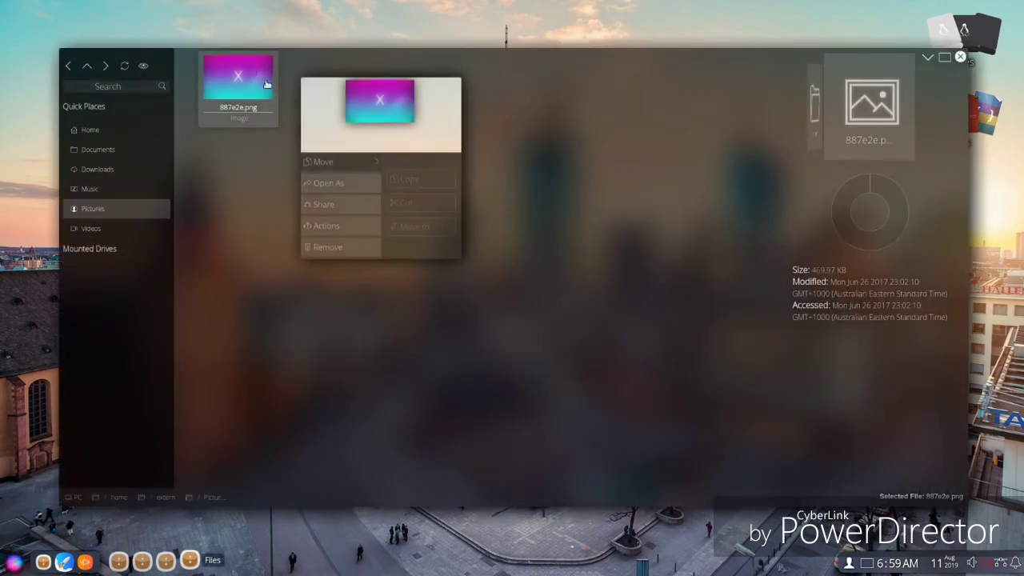
pyautogui.click(336, 228)
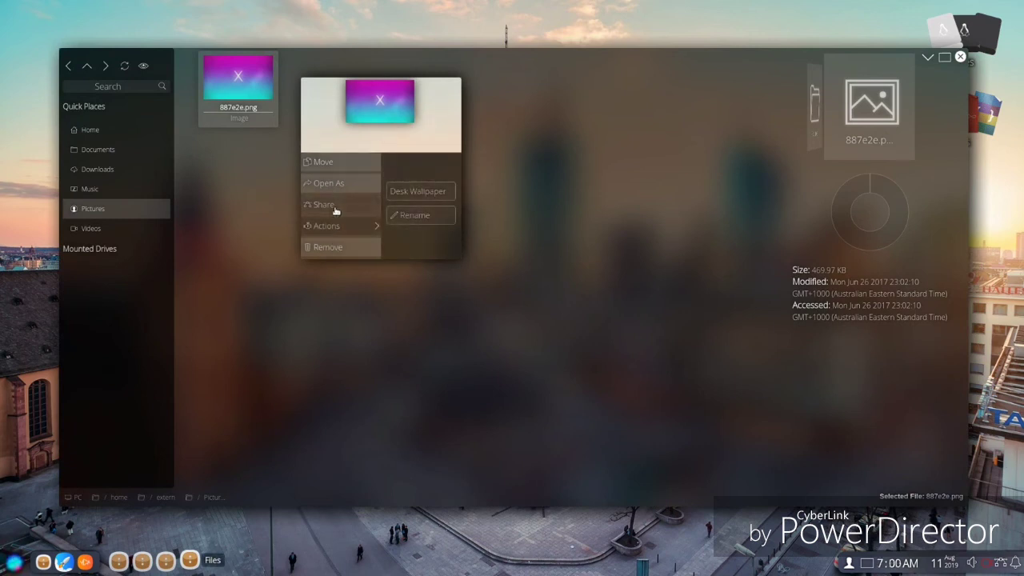
pyautogui.click(425, 196)
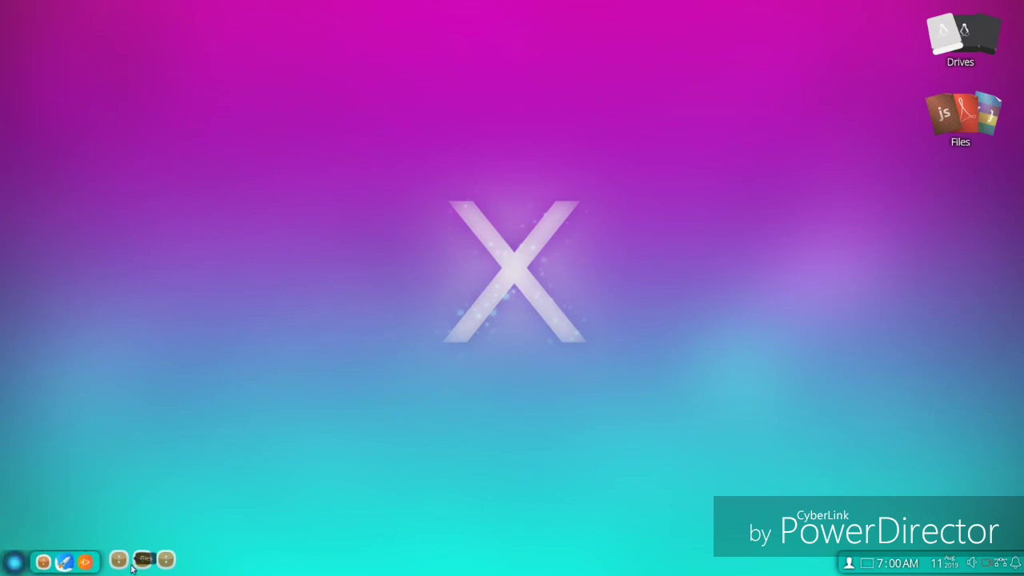
# - Open the display capture options for screenshots and screen recording
pyautogui.click(987, 562)
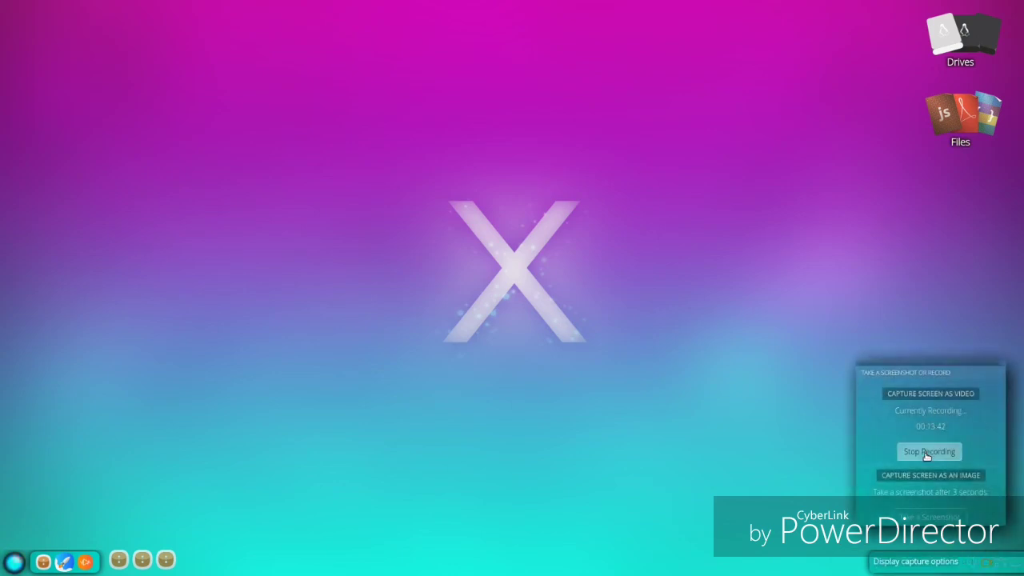